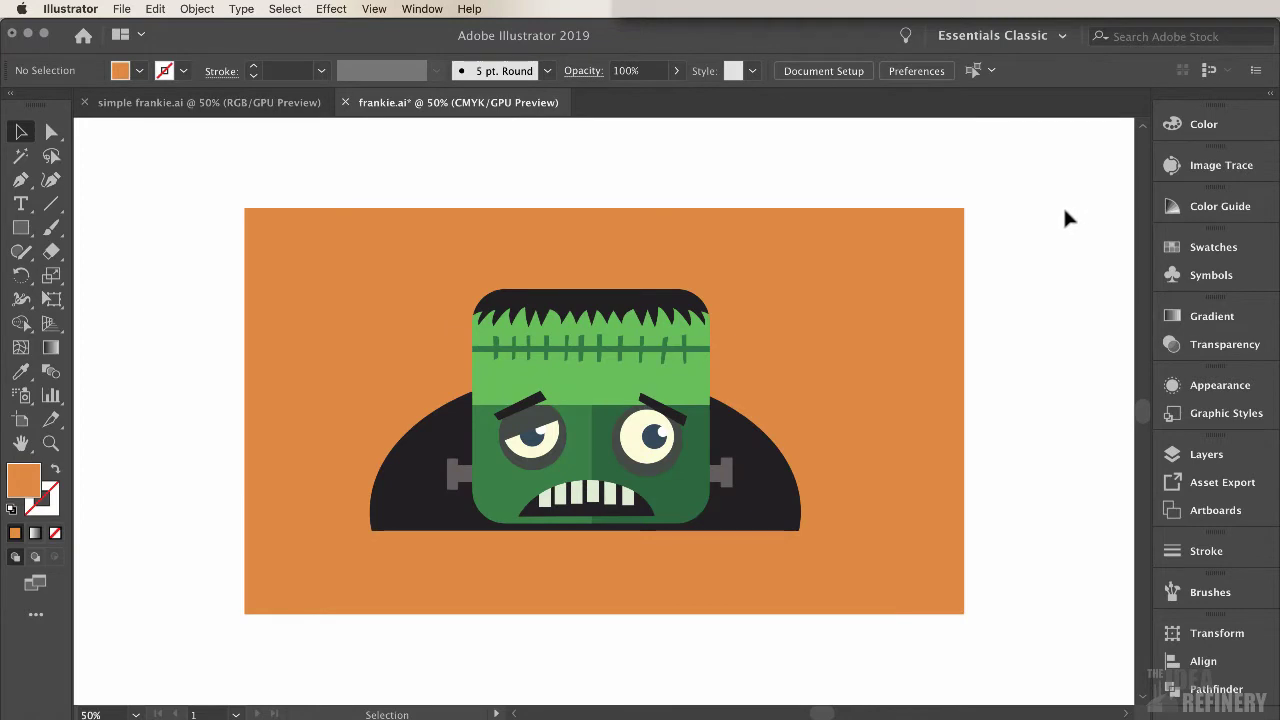
Switch to simple frankie.ai and examine the separate eyebrow, eye and teeth shapes that make up the face
click(273, 100)
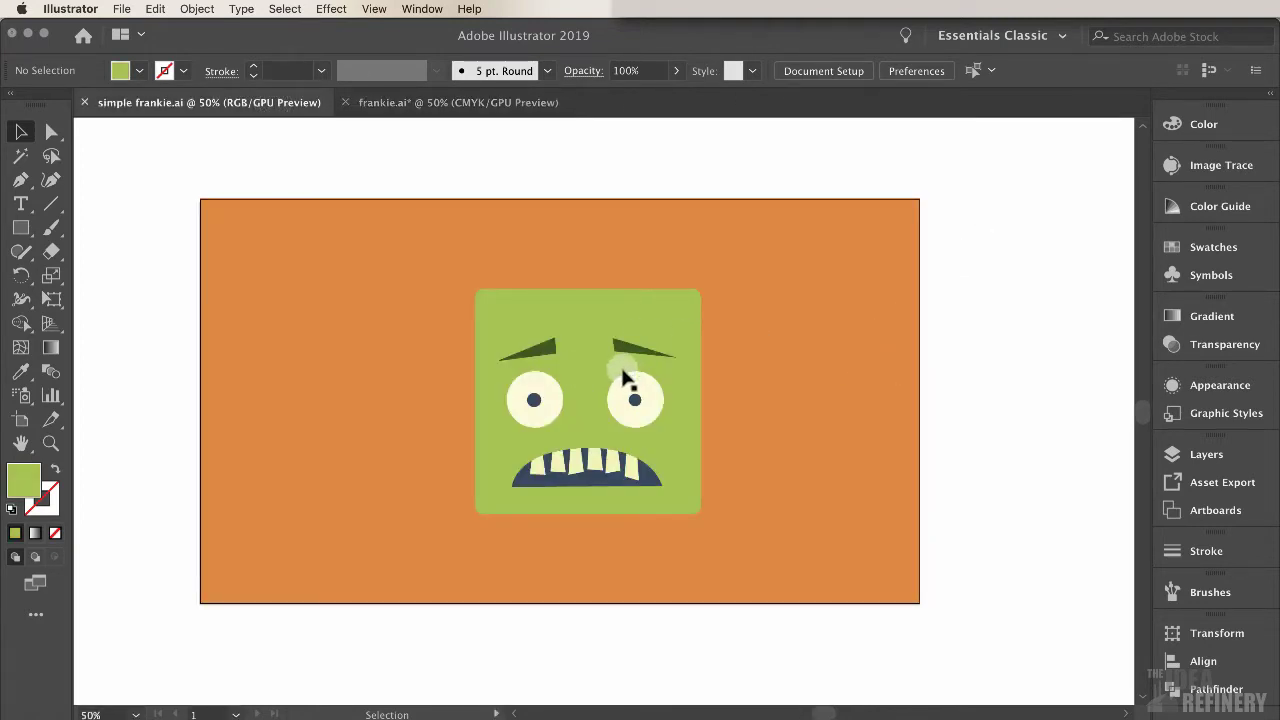
click(684, 335)
click(550, 348)
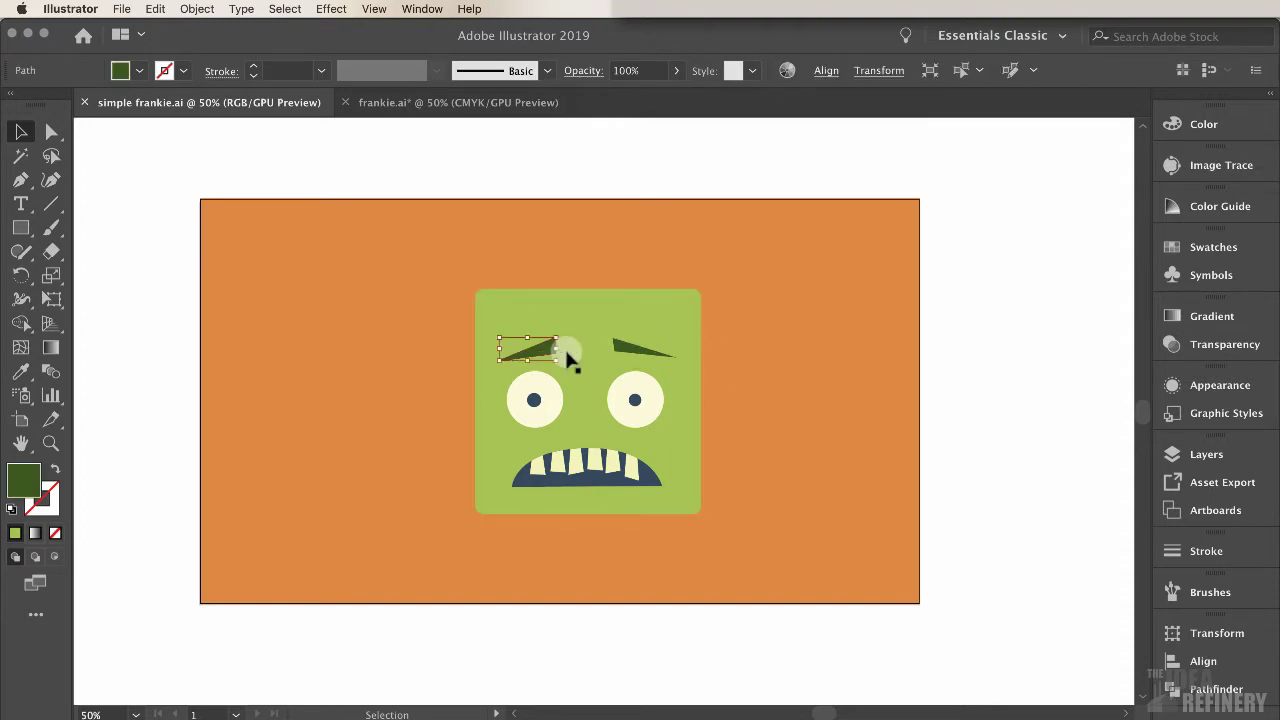
click(628, 352)
click(636, 396)
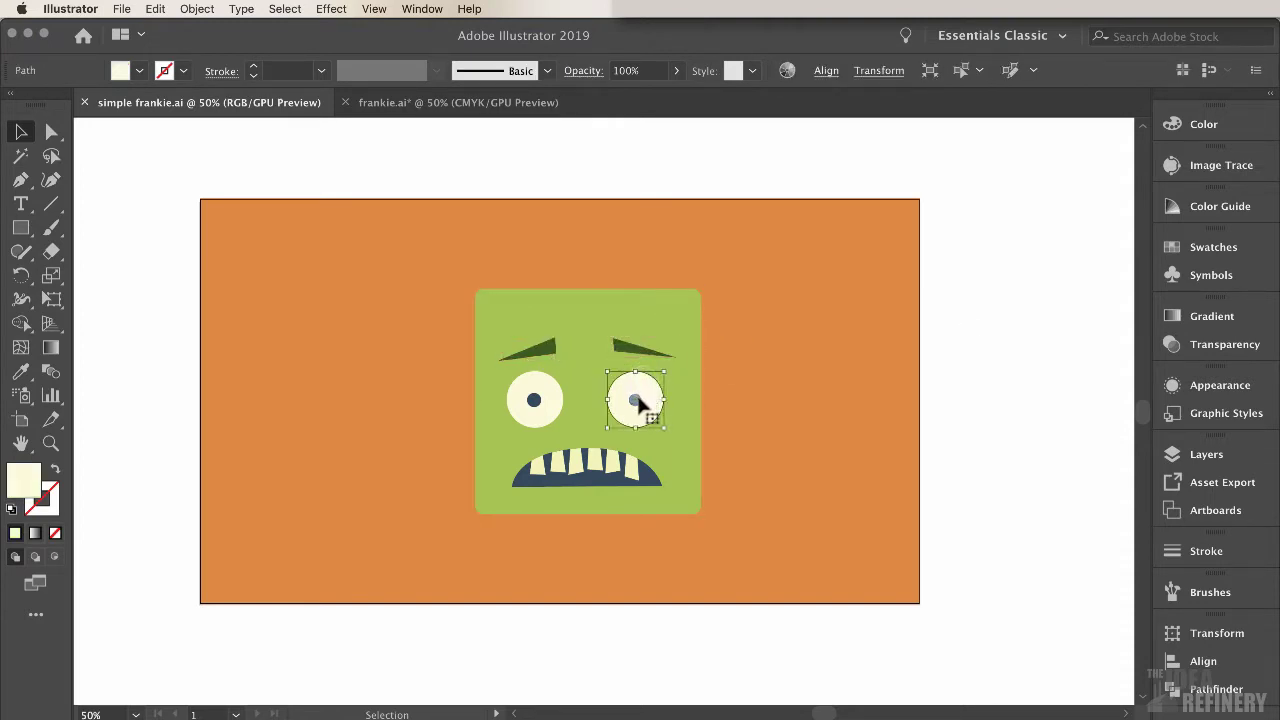
click(638, 472)
click(632, 466)
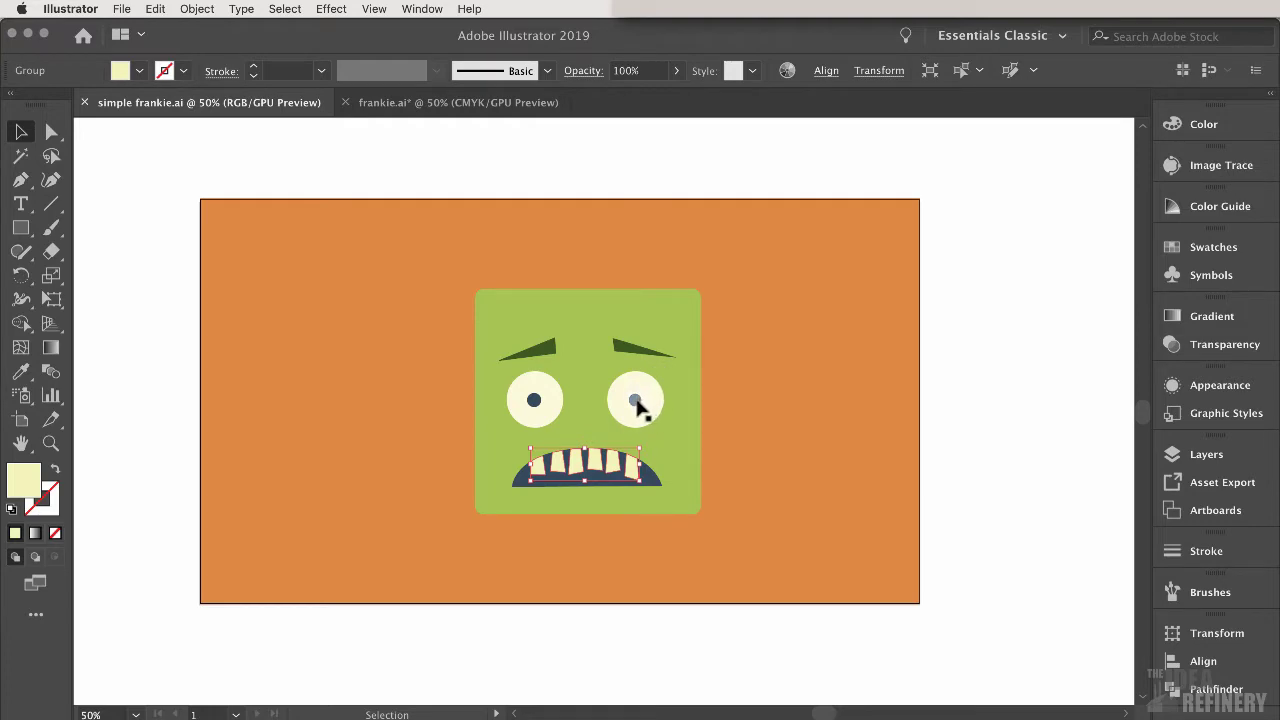
Create a new 1920 x 1080 px landscape document with one artboard, RGB Color mode and High (300 ppi) raster effects
click(83, 35)
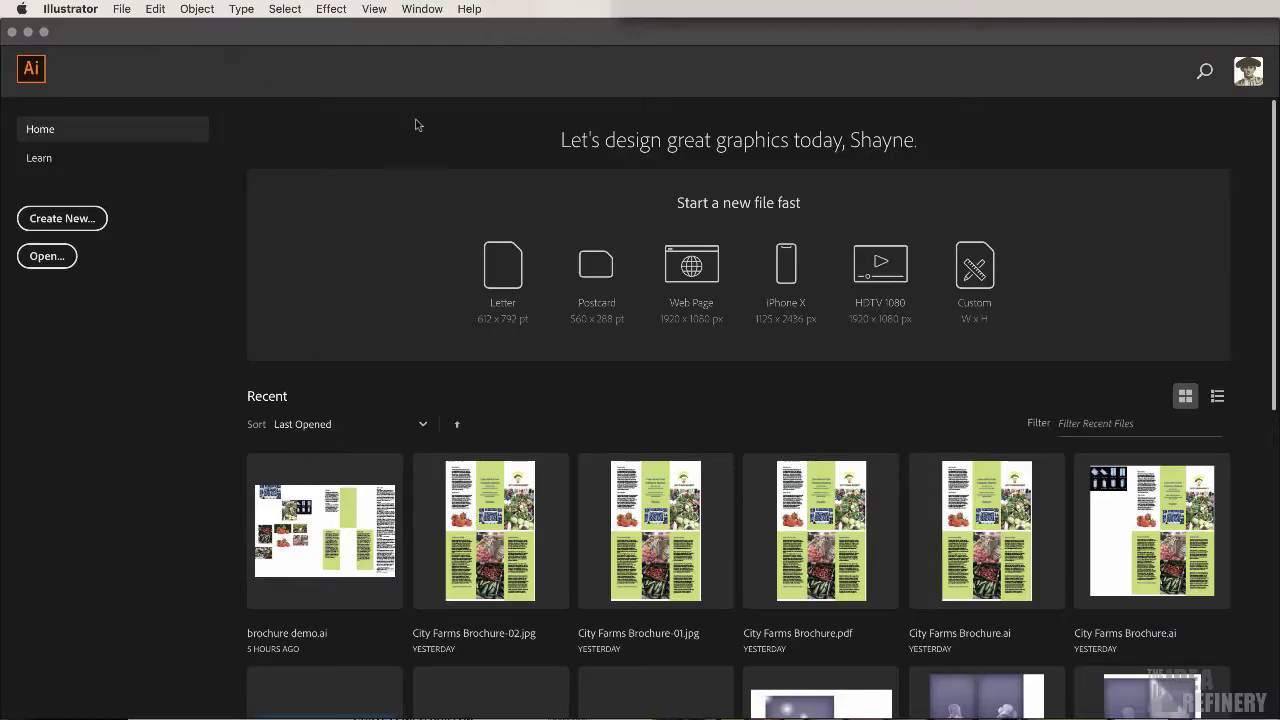
click(121, 9)
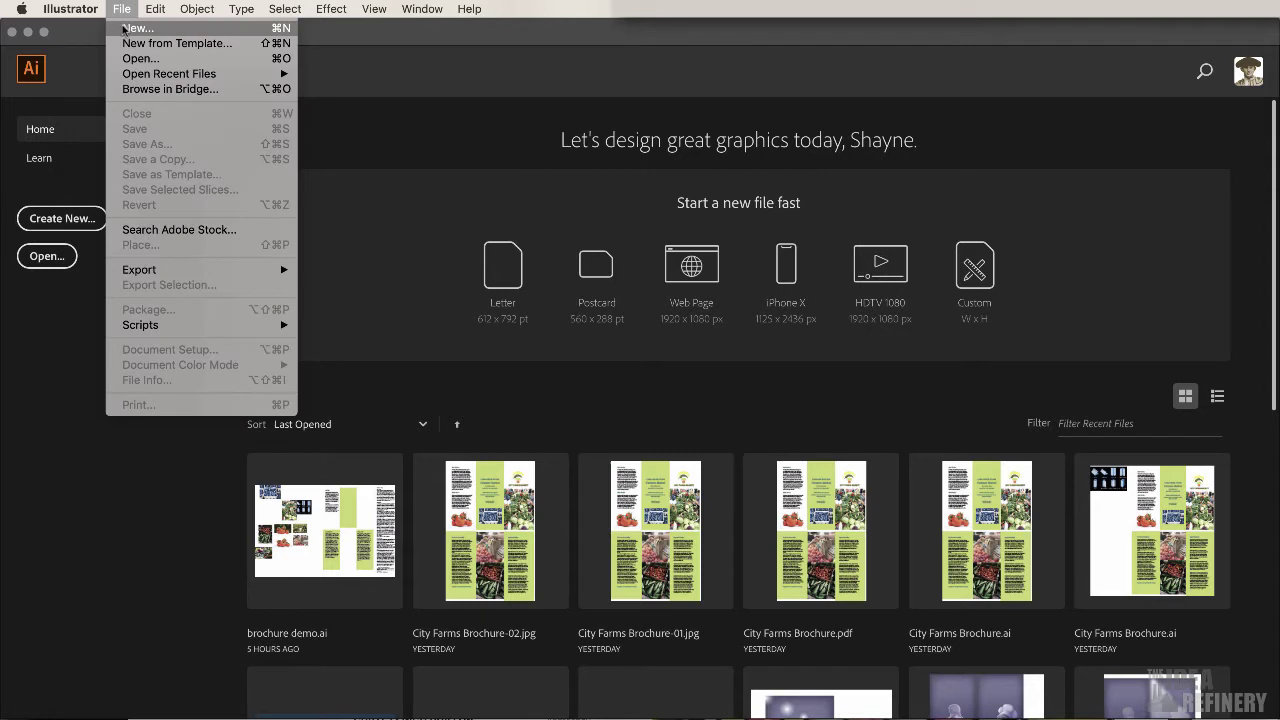
click(124, 29)
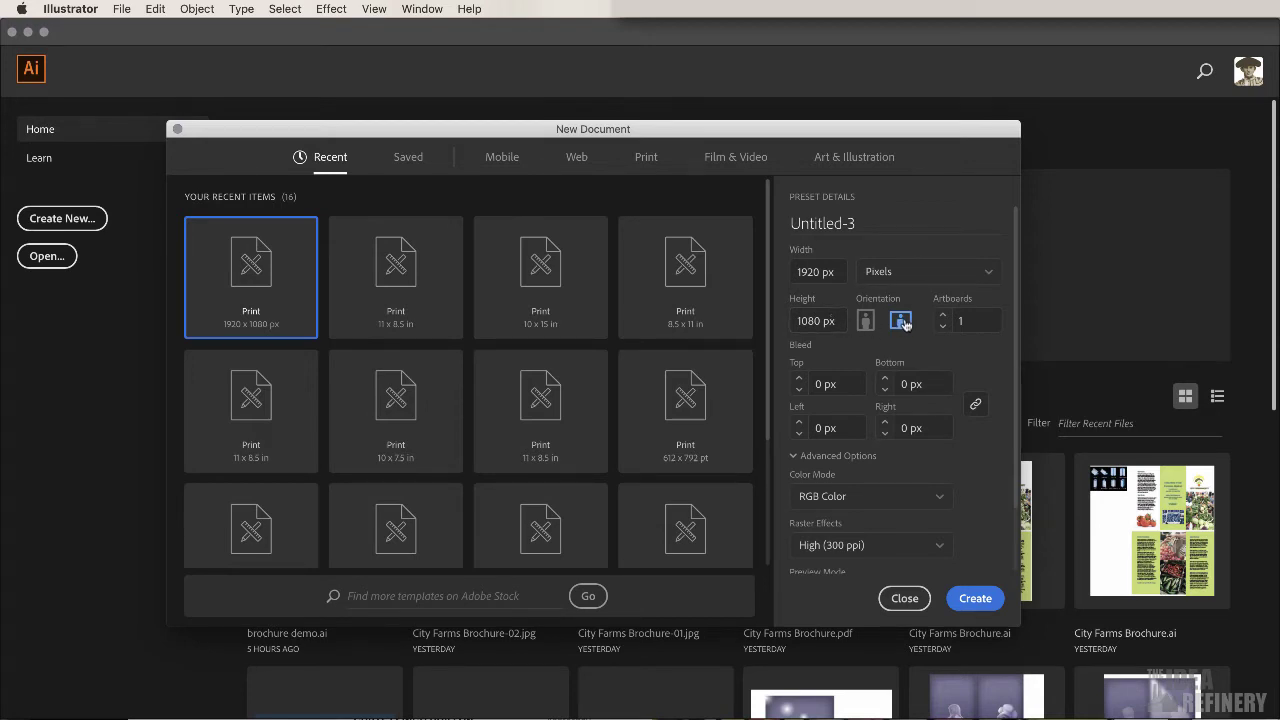
click(812, 456)
click(812, 456)
scroll(825, 447, down, 2)
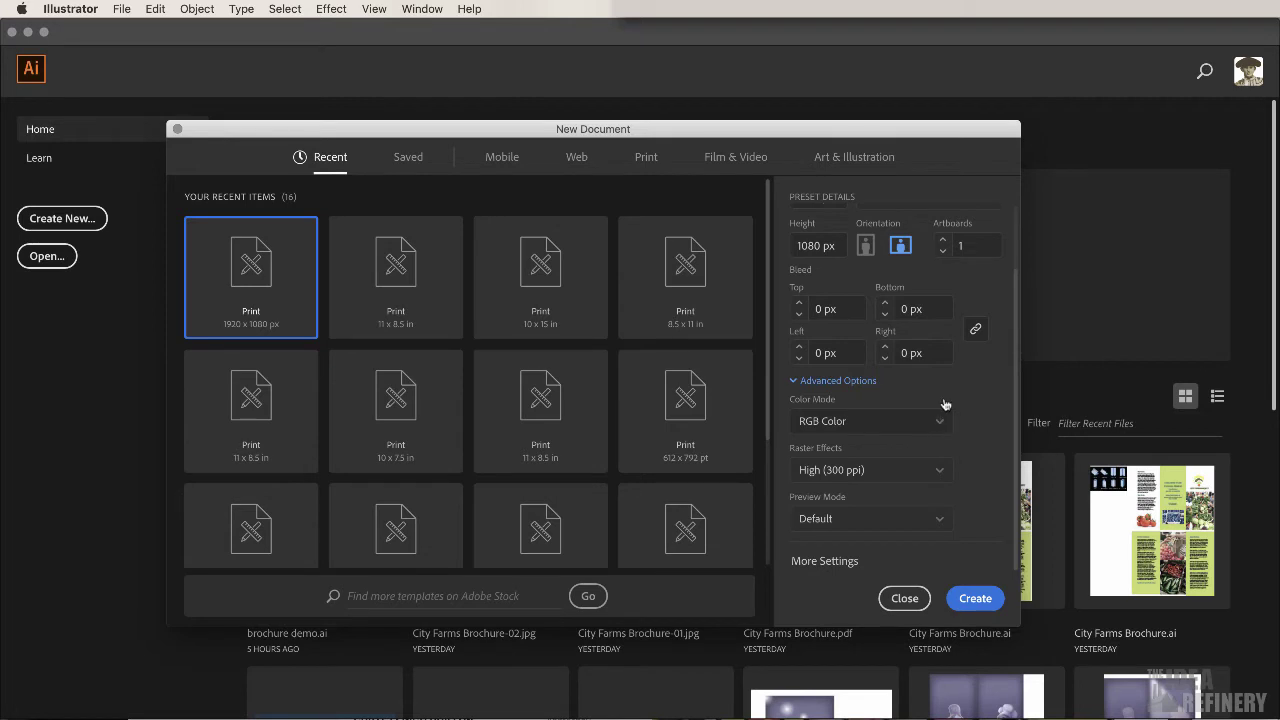
click(976, 599)
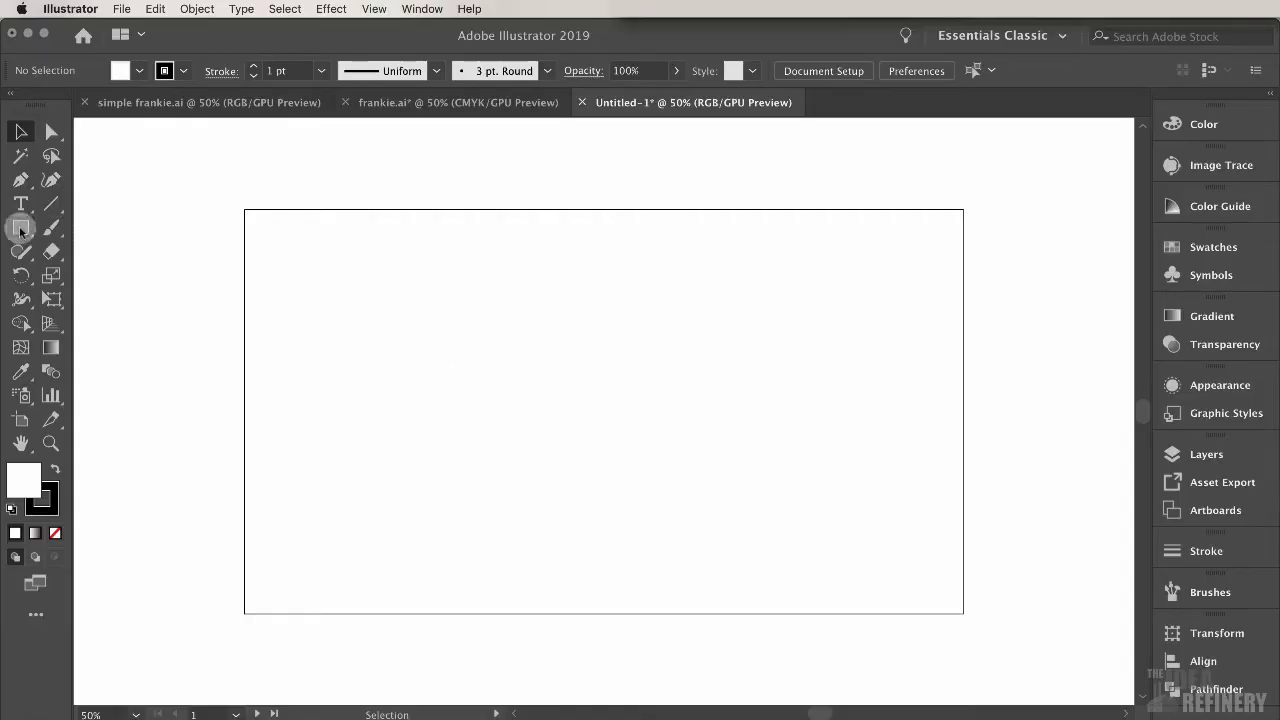
Draw a large square near the middle of the artboard as the base of the head
click(20, 228)
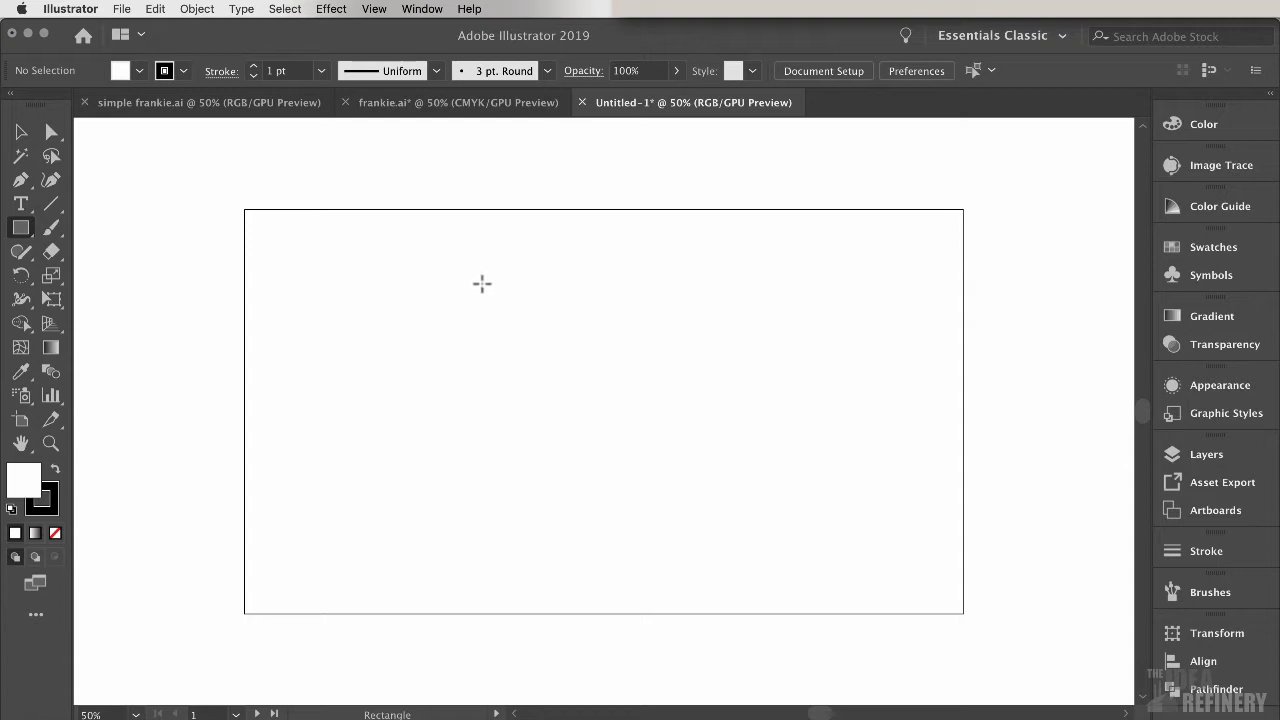
drag(494, 316, 704, 468)
click(24, 133)
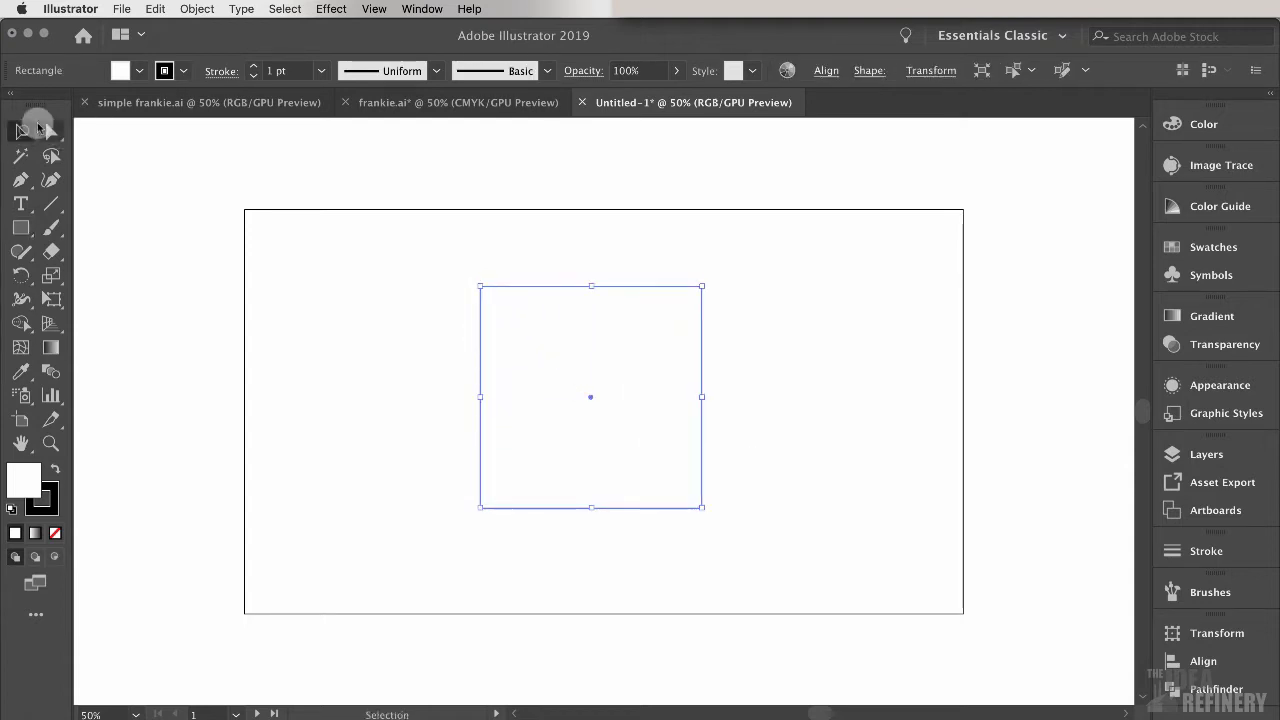
Fill the square with light green, about C 56 and Y 100, and remove its stroke
click(1185, 124)
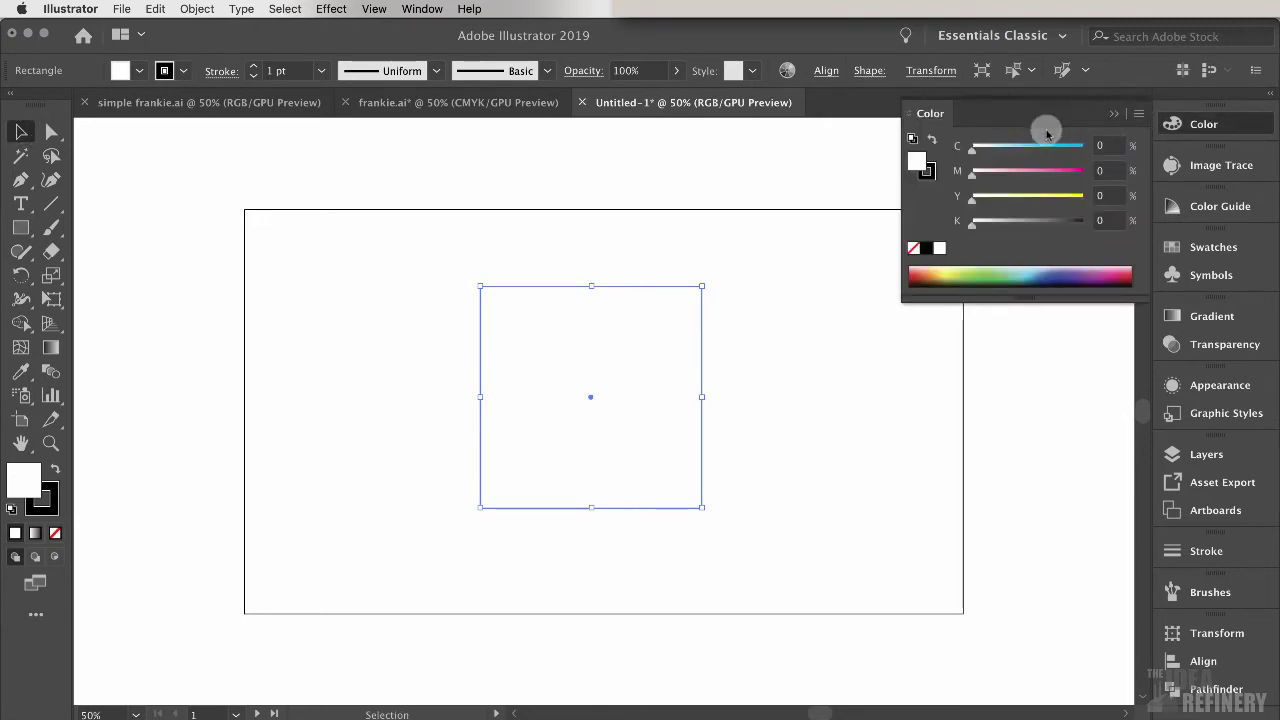
click(988, 270)
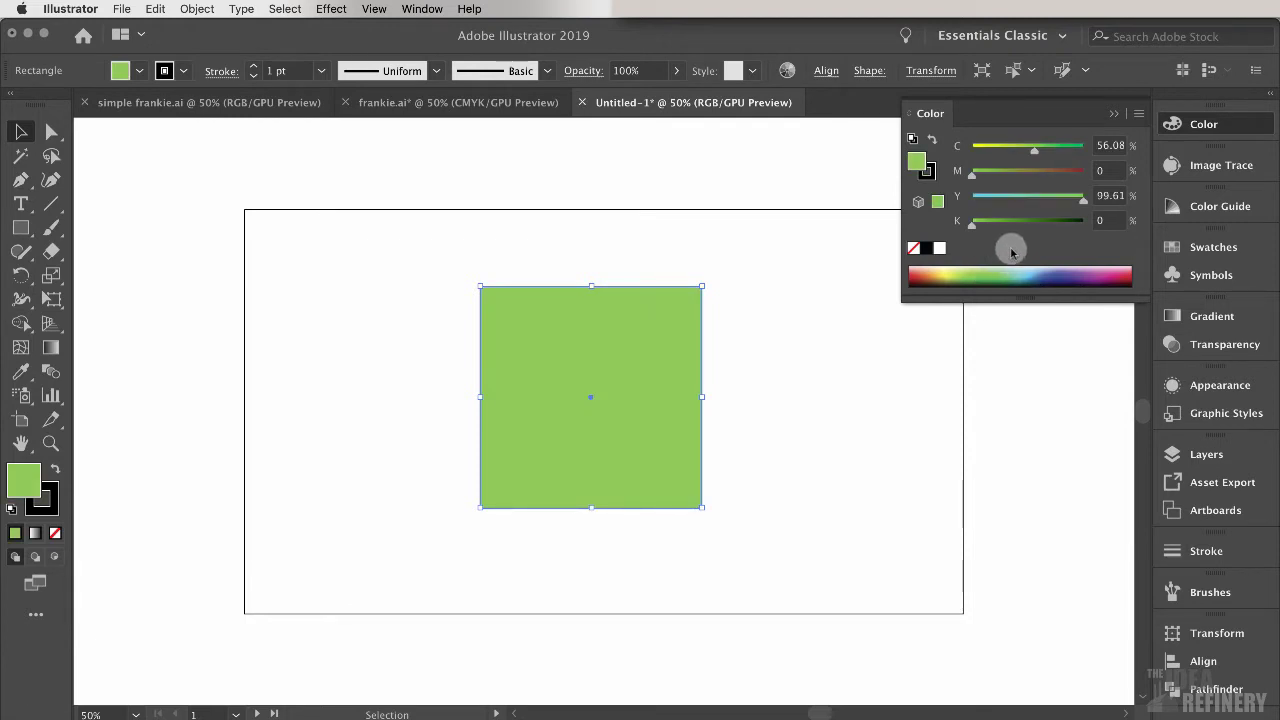
click(928, 176)
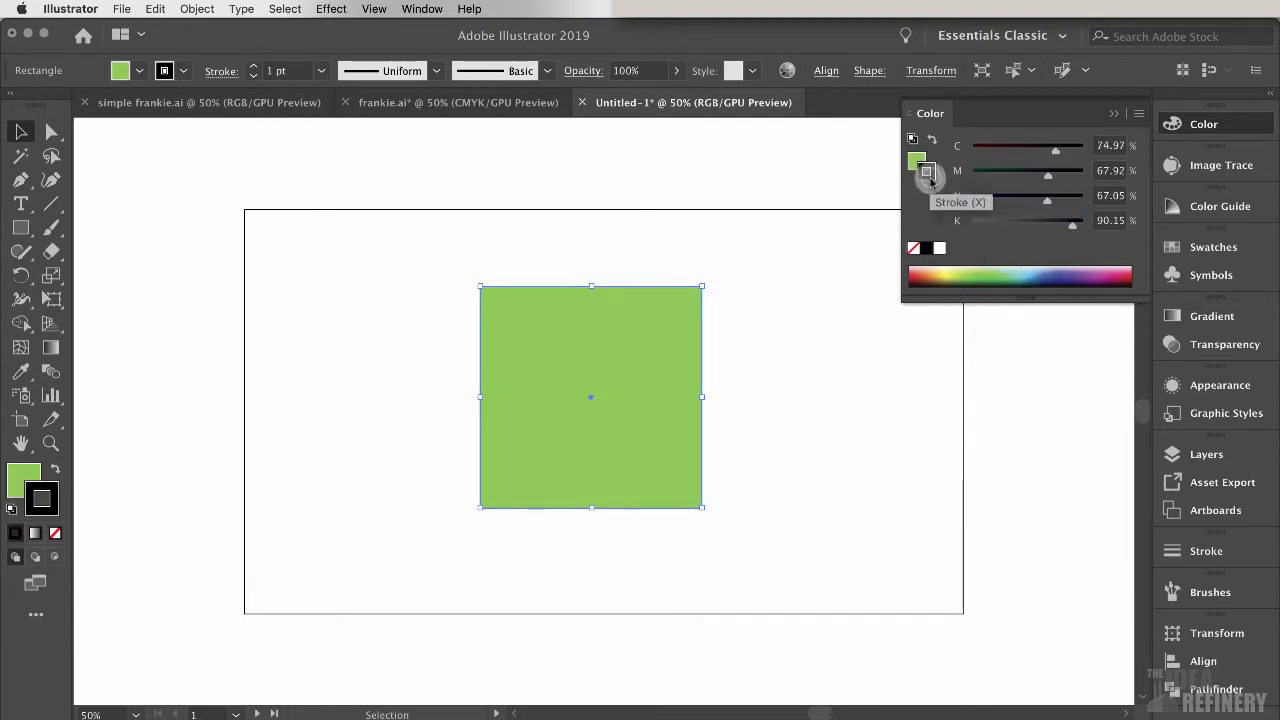
click(913, 251)
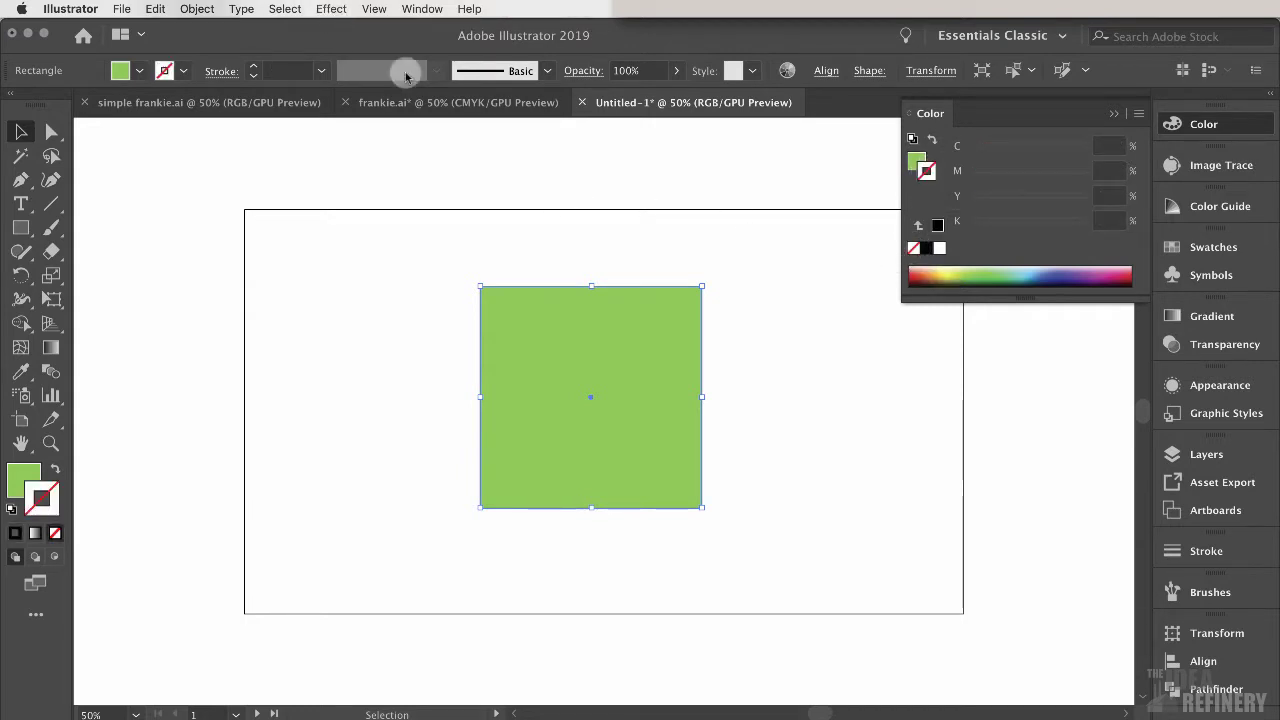
Apply the Round Corners effect to the green square with a 27 px radius and deselect it
click(330, 8)
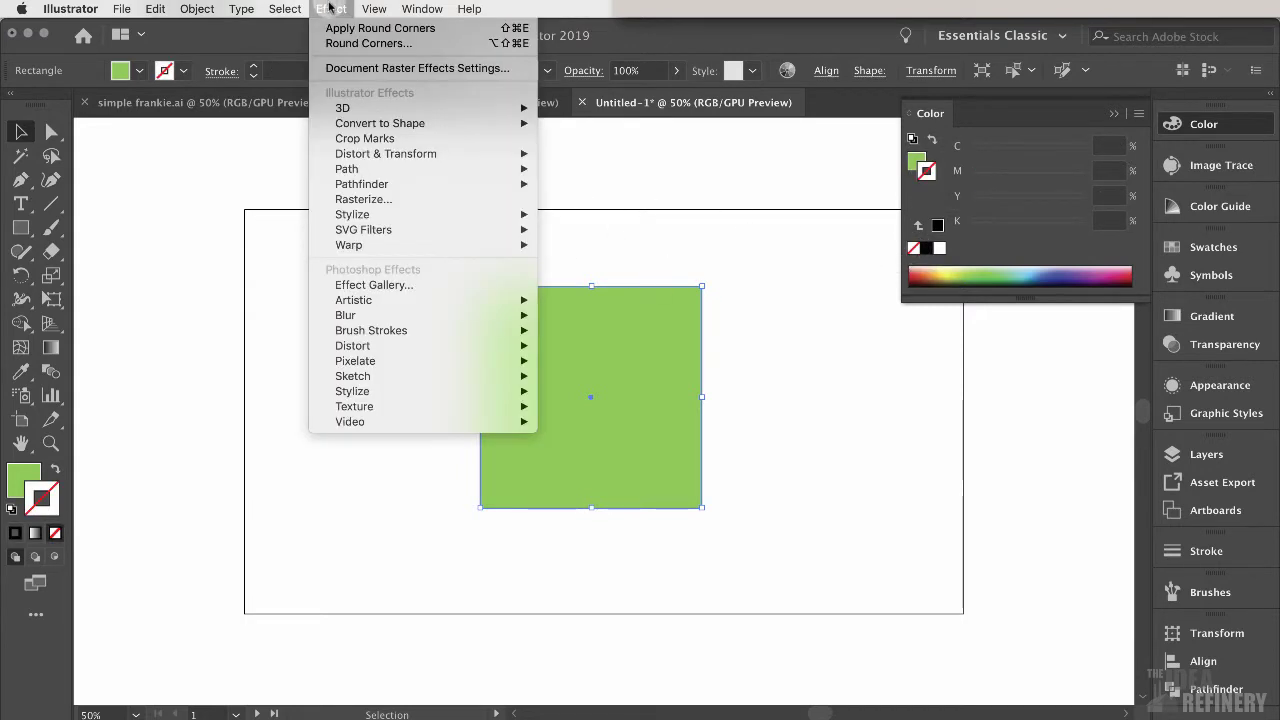
mouse_move(373, 218)
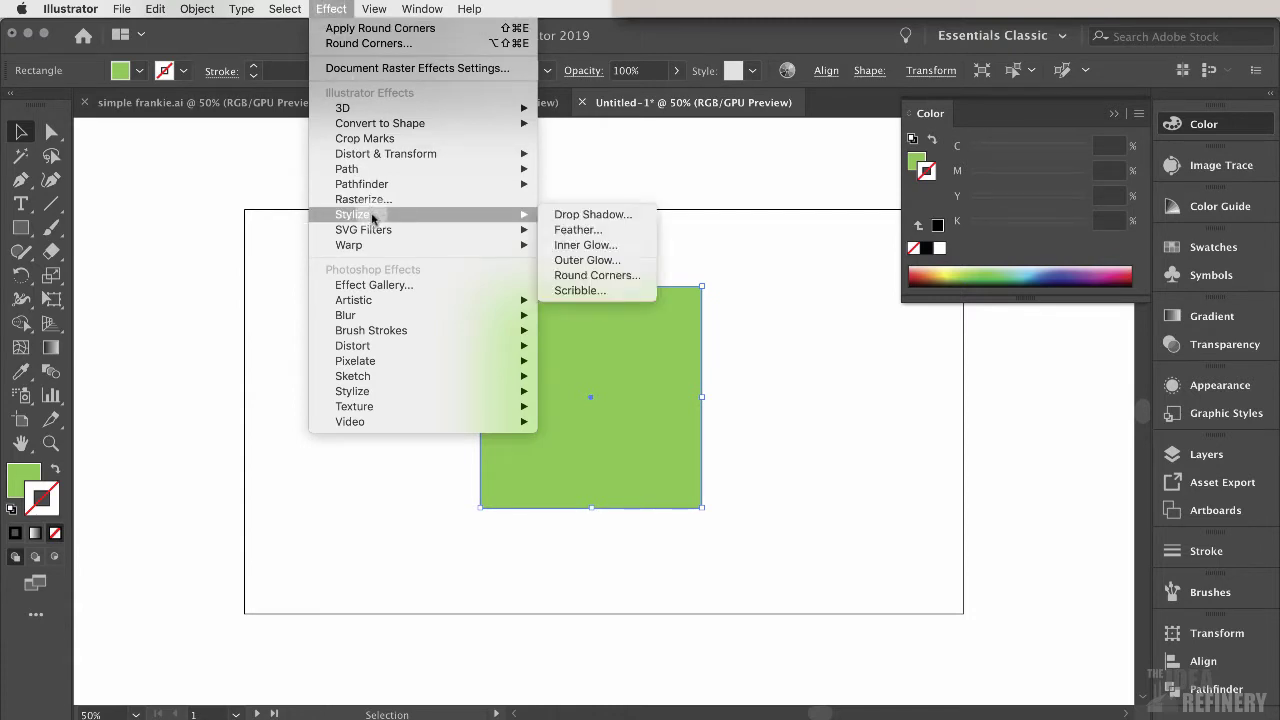
click(610, 284)
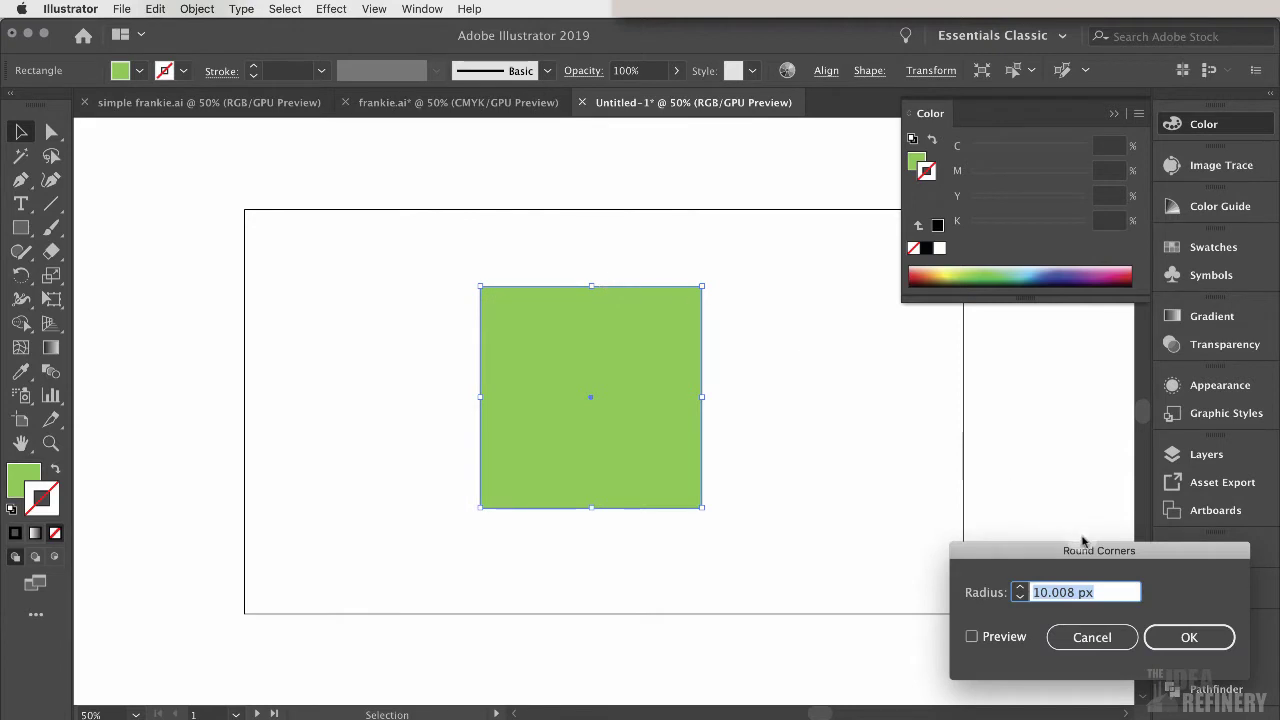
drag(1082, 558, 914, 387)
click(804, 466)
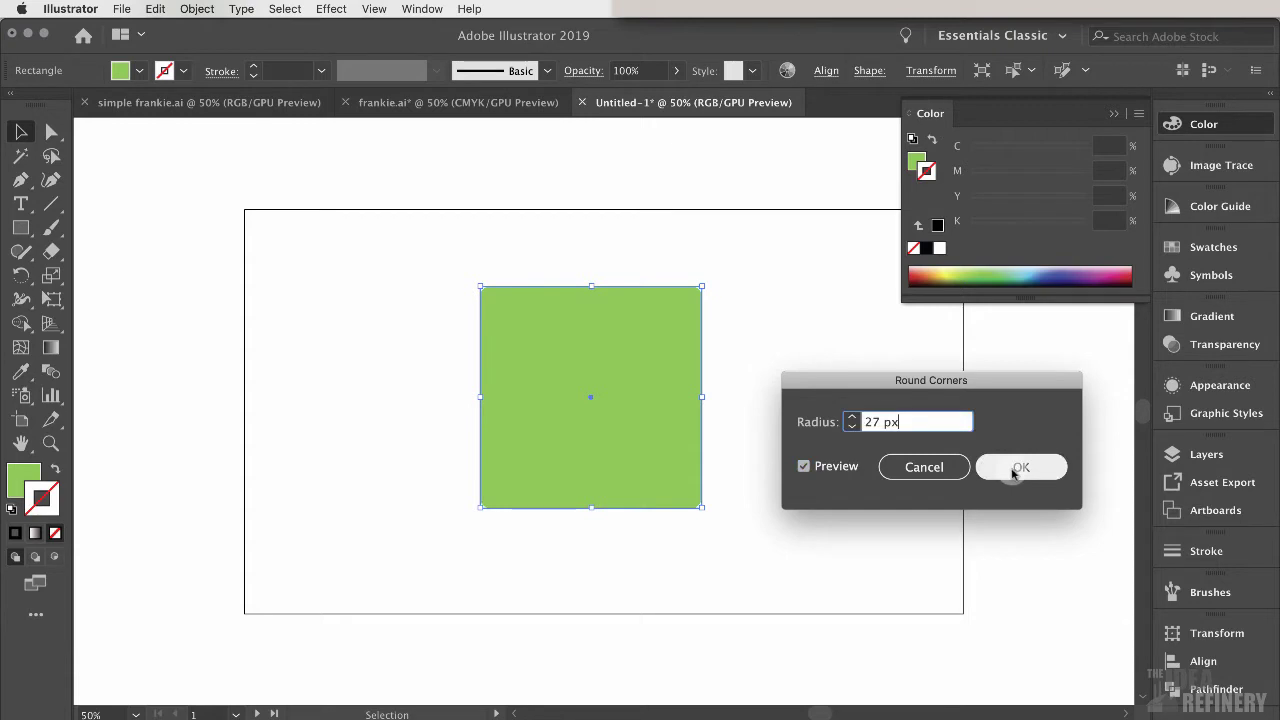
click(1014, 472)
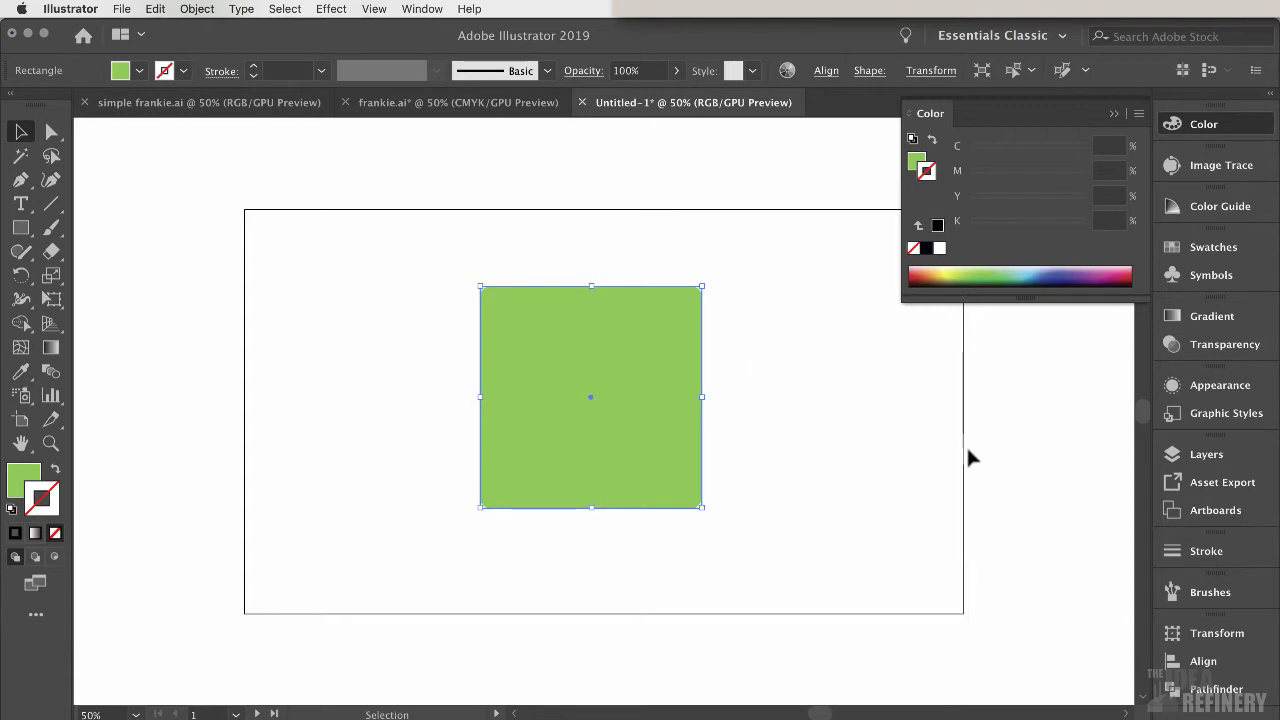
key(super+equal)
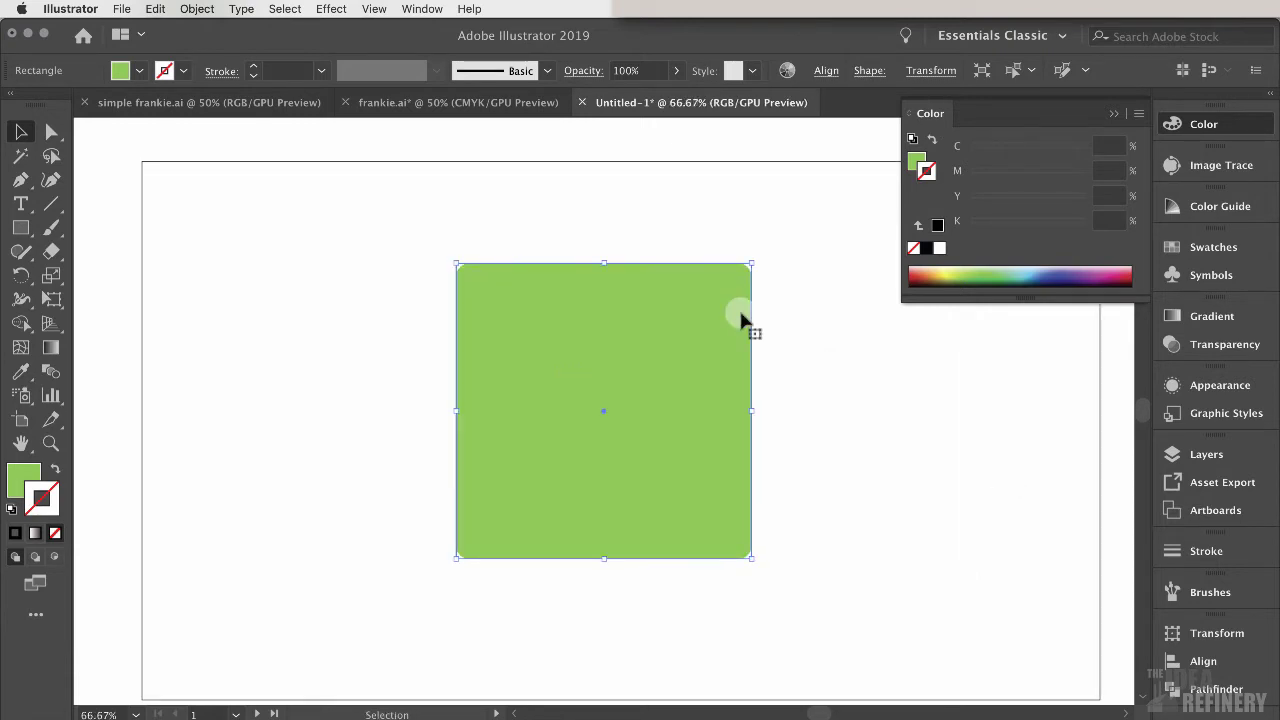
click(844, 345)
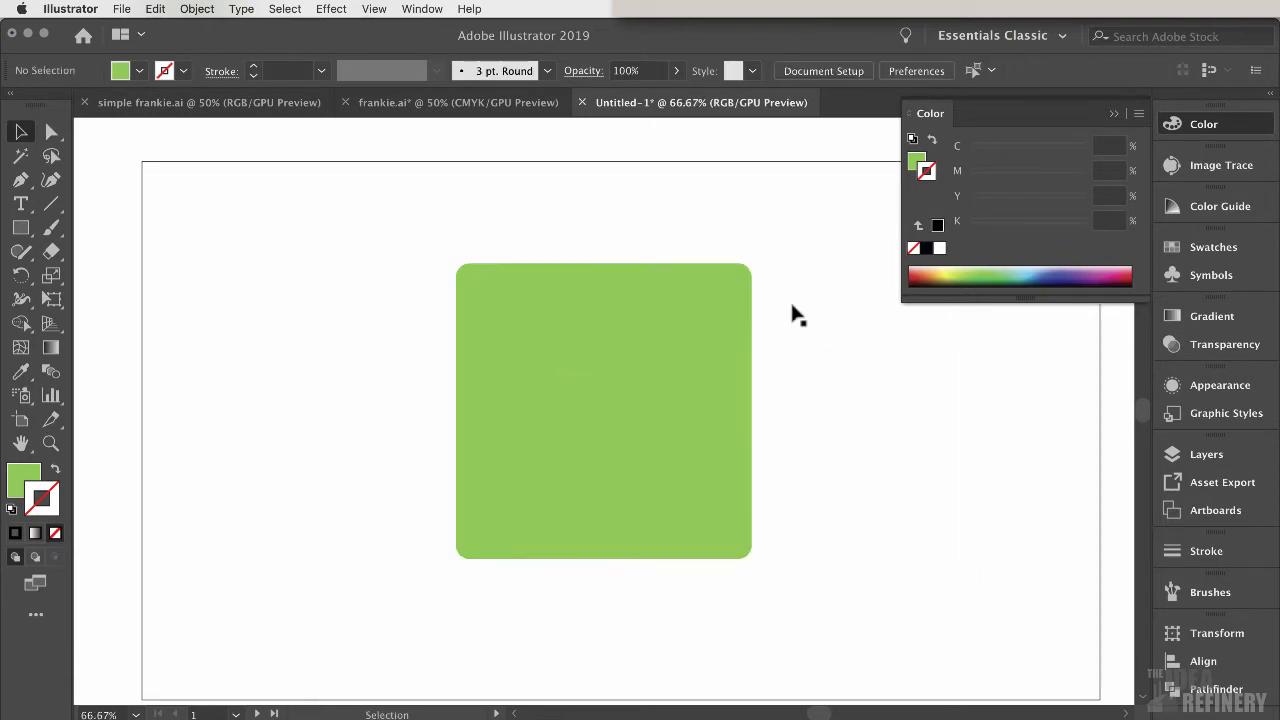
Draw a circle with the Ellipse tool for the eye on the left half of the face
click(50, 232)
click(22, 229)
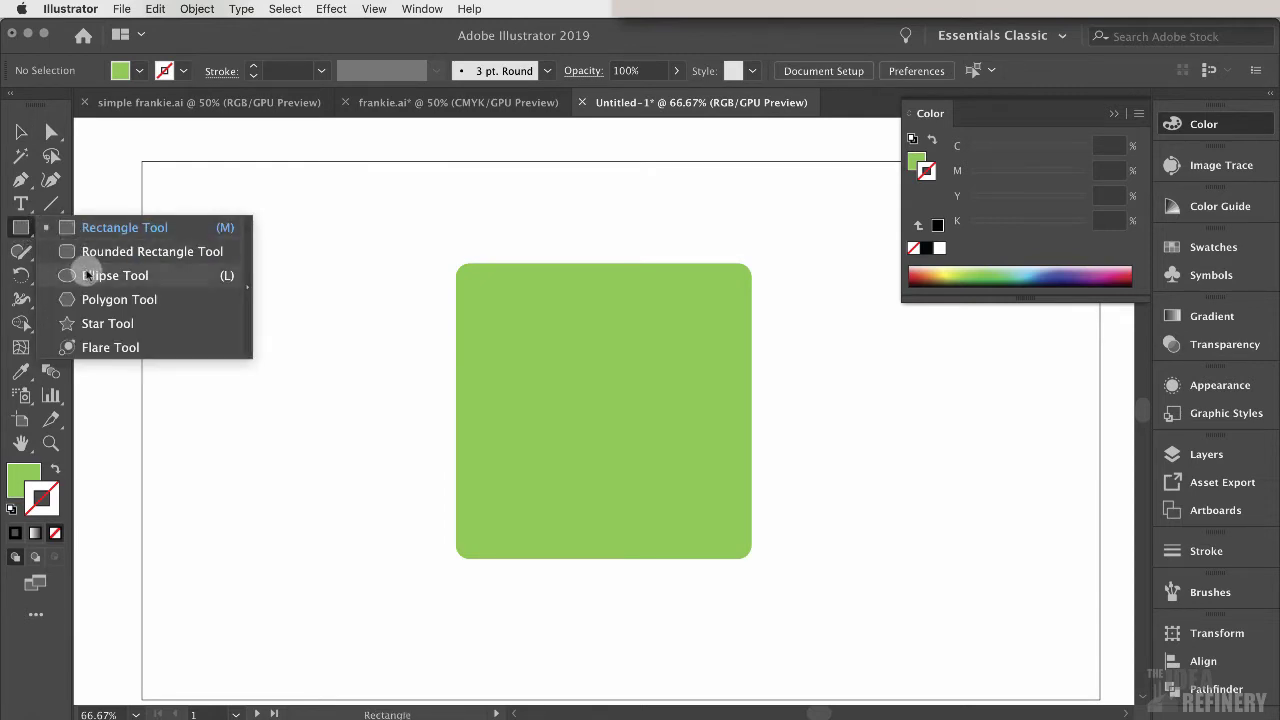
click(88, 276)
drag(493, 368, 577, 450)
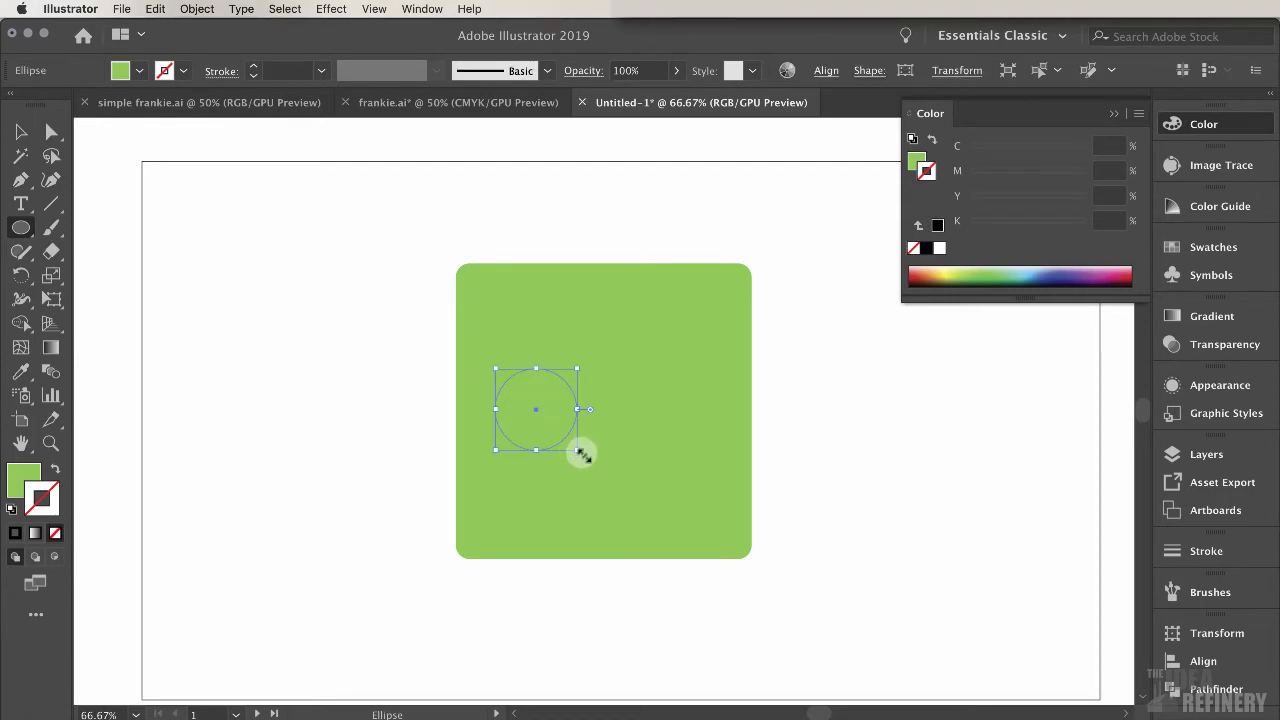
Fill the eye circle with a pale cream of C 3, M 0, Y 21, K 0
click(918, 158)
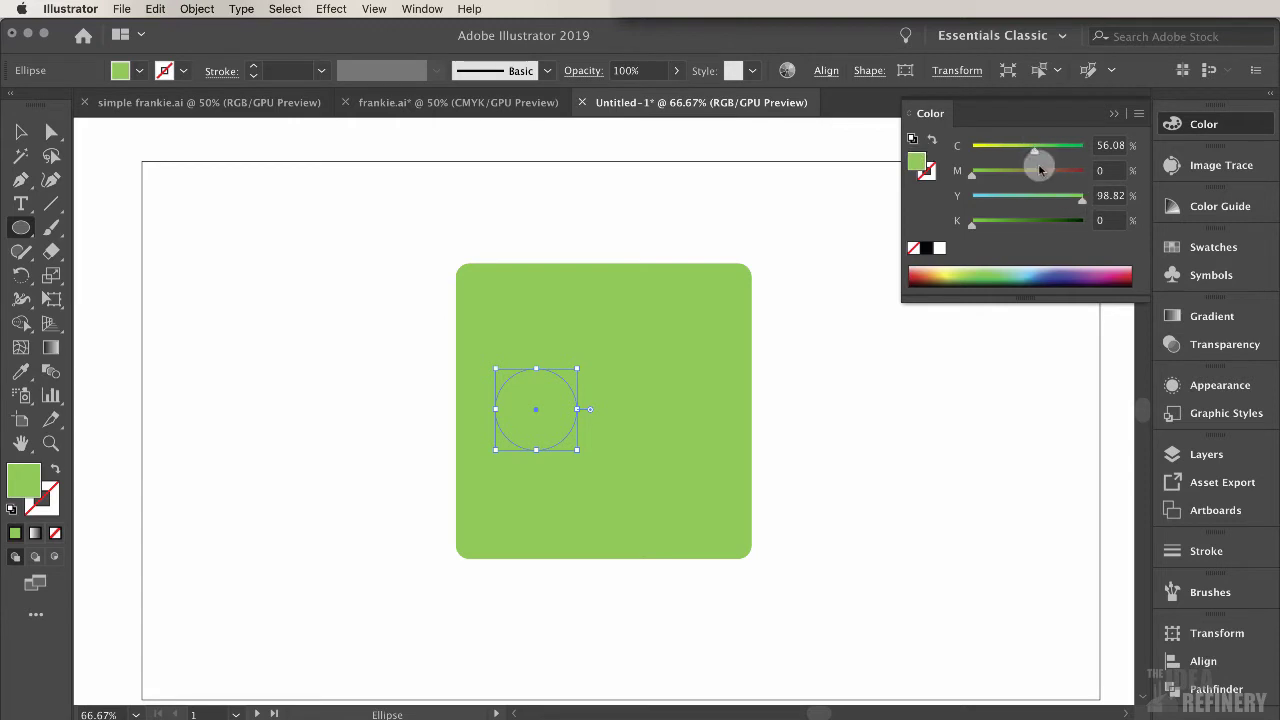
drag(1071, 200, 983, 200)
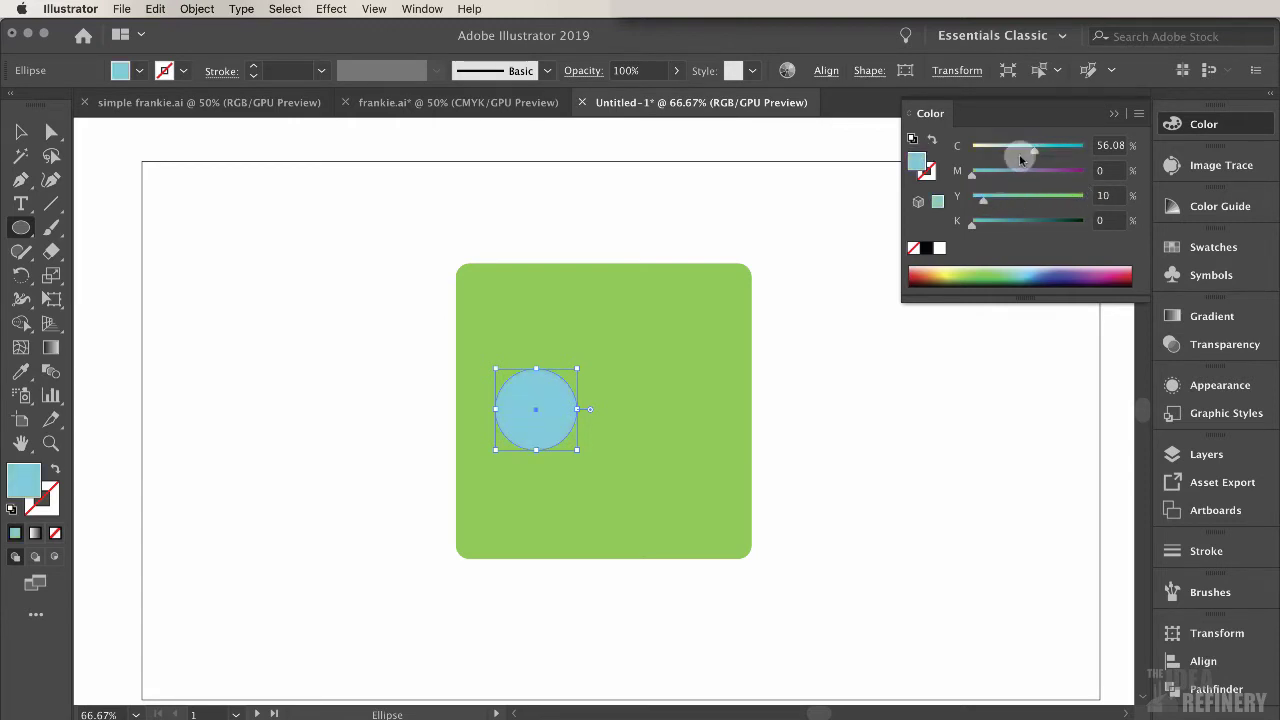
drag(1034, 148, 996, 202)
key(v)
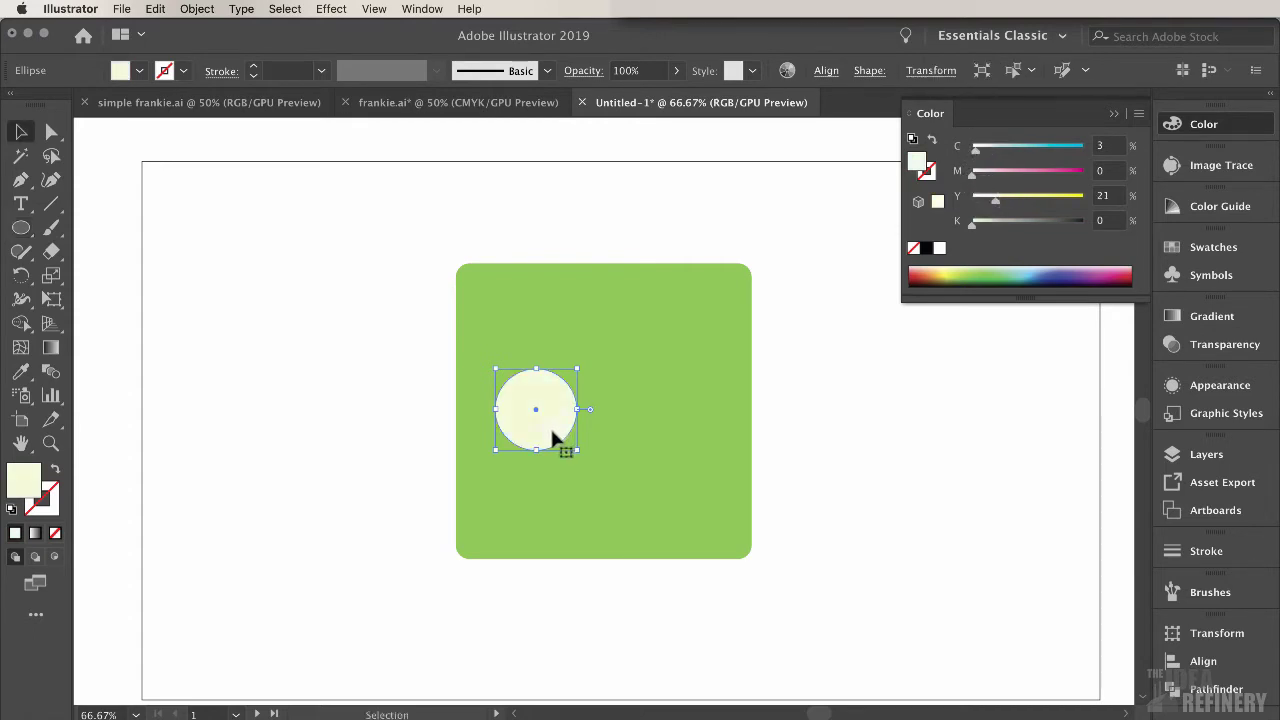
Draw a small pupil circle at the center of the cream eye and fill it with black
click(22, 229)
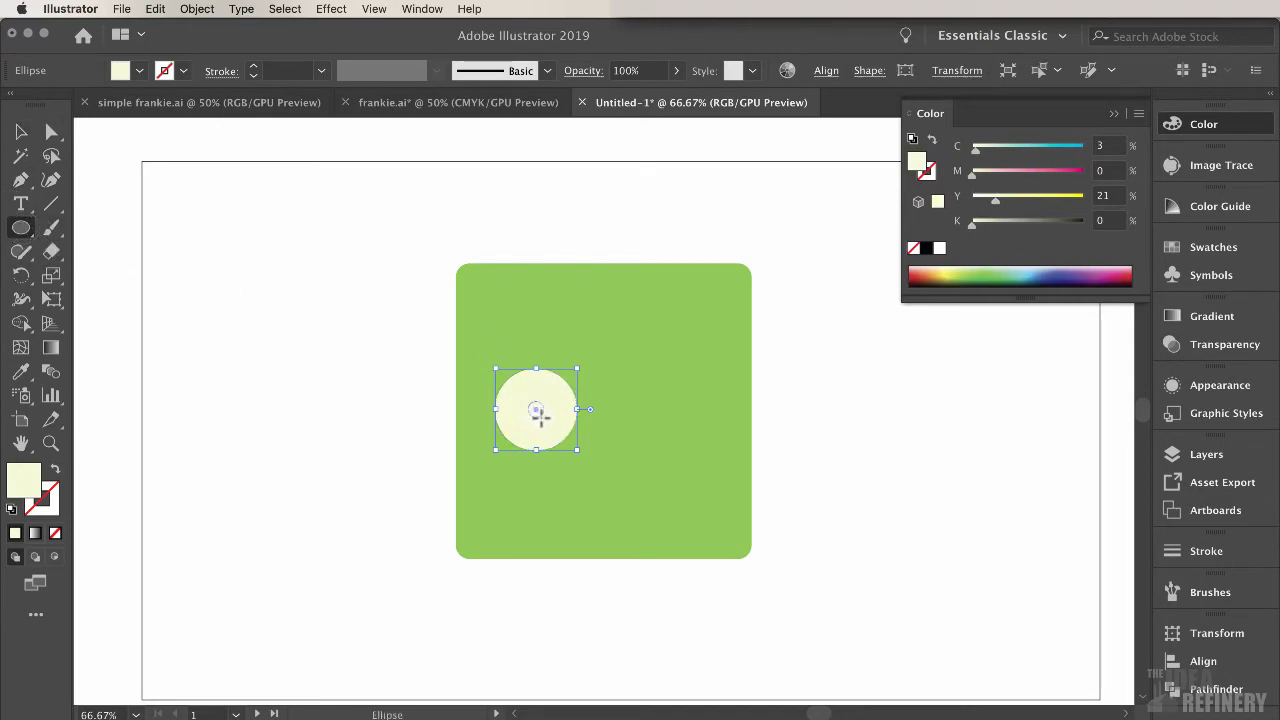
drag(542, 420, 545, 421)
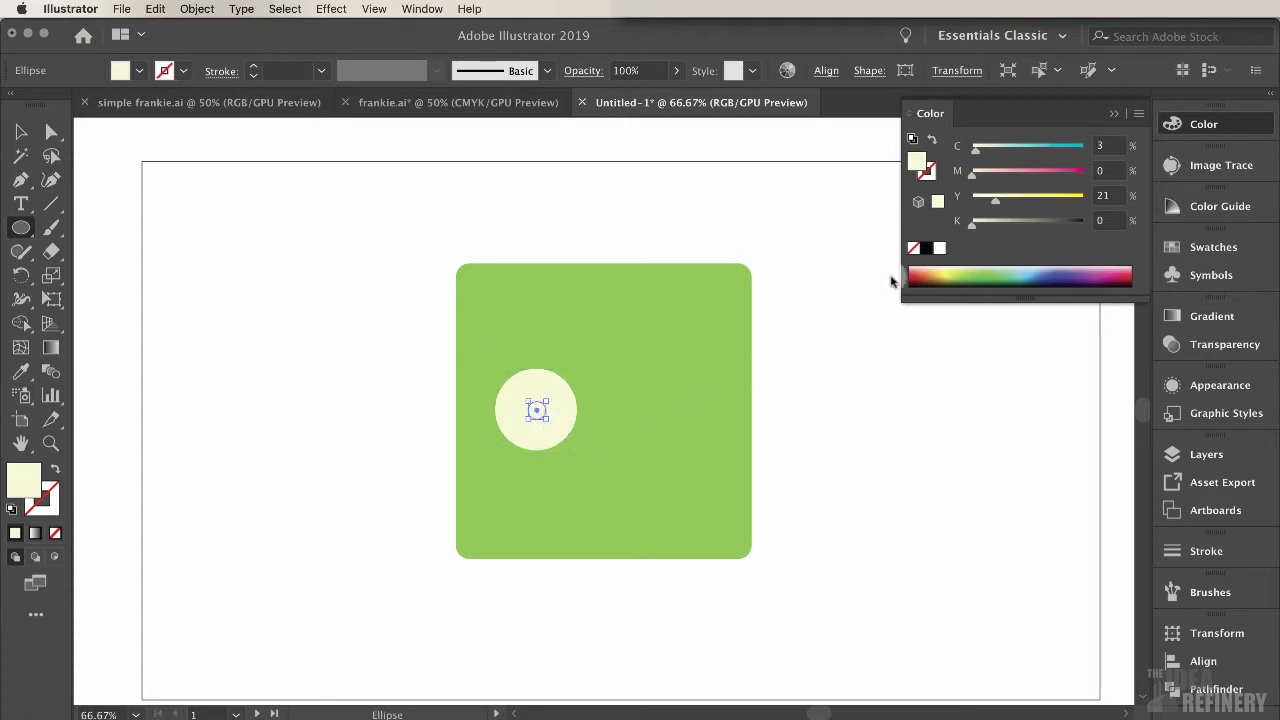
click(928, 248)
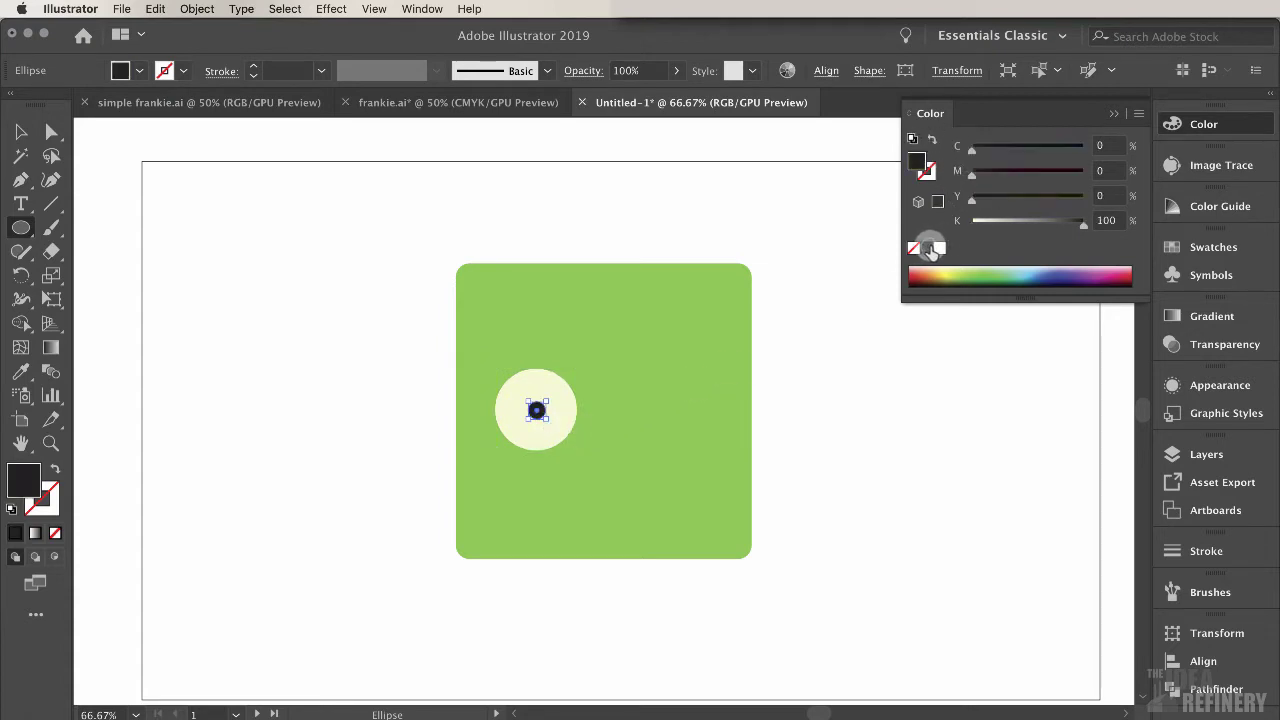
Select the pupil and the cream circle together and duplicate them horizontally to form the eye on the right half of the face
key(v)
key(super+shift+a)
click(537, 412)
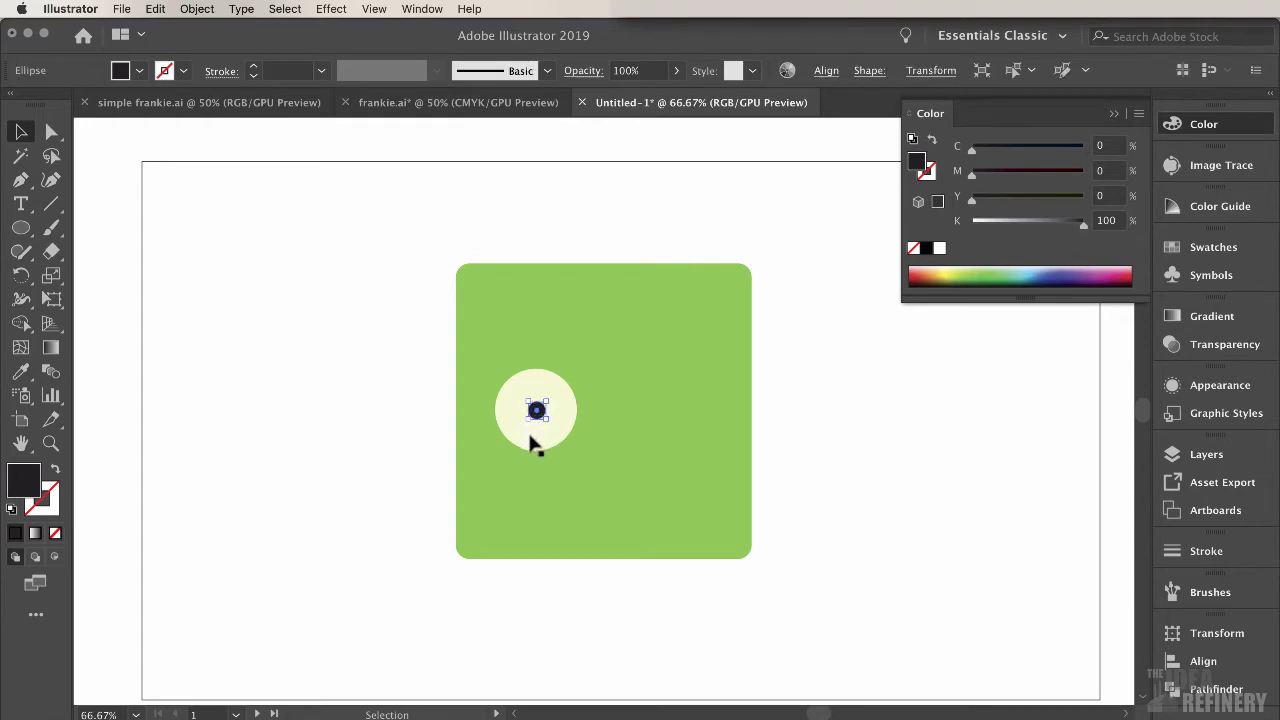
shift+click(529, 443)
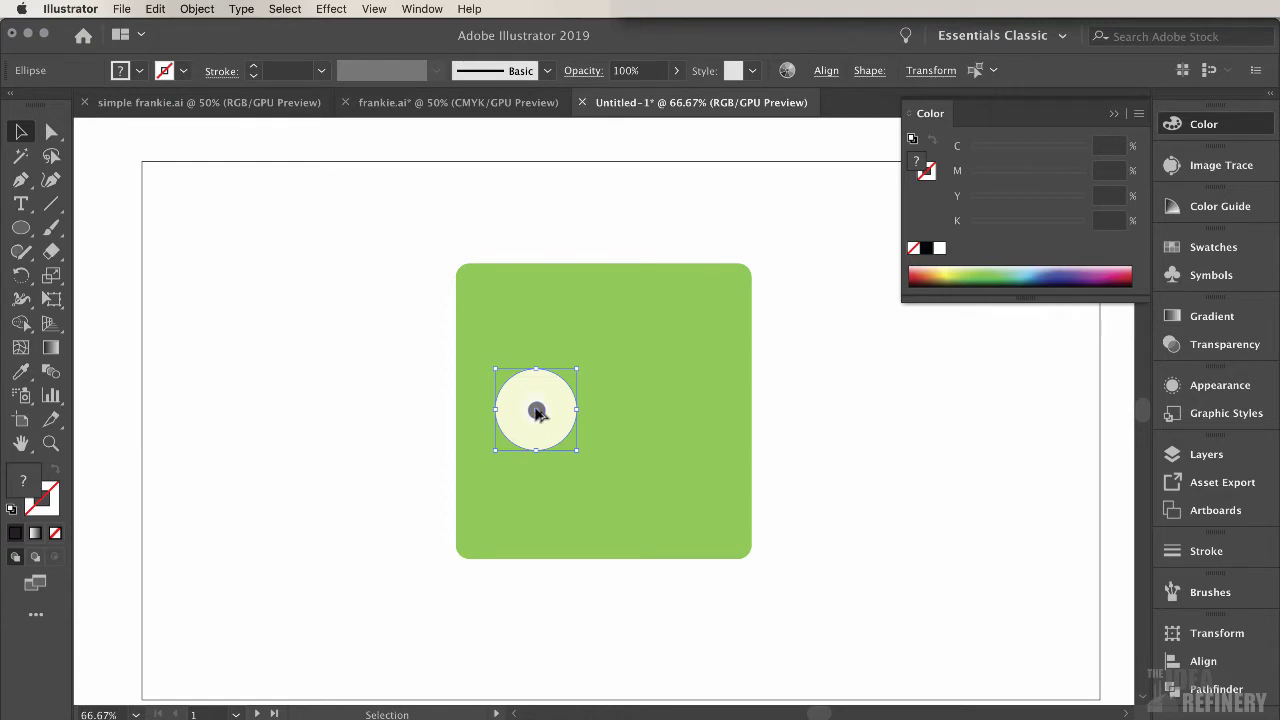
drag(537, 413, 671, 413)
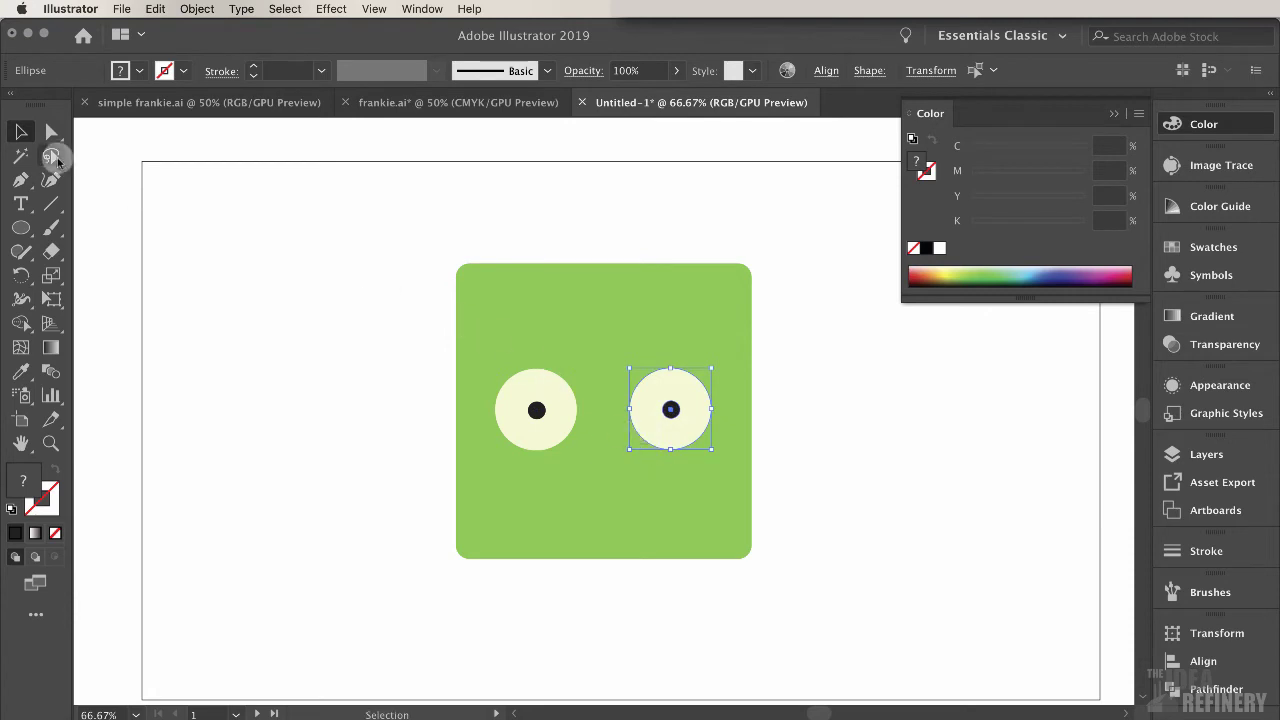
Draw a wide black ellipse for the mouth below the eyes, overlapping the bottom edge of the green head
click(22, 229)
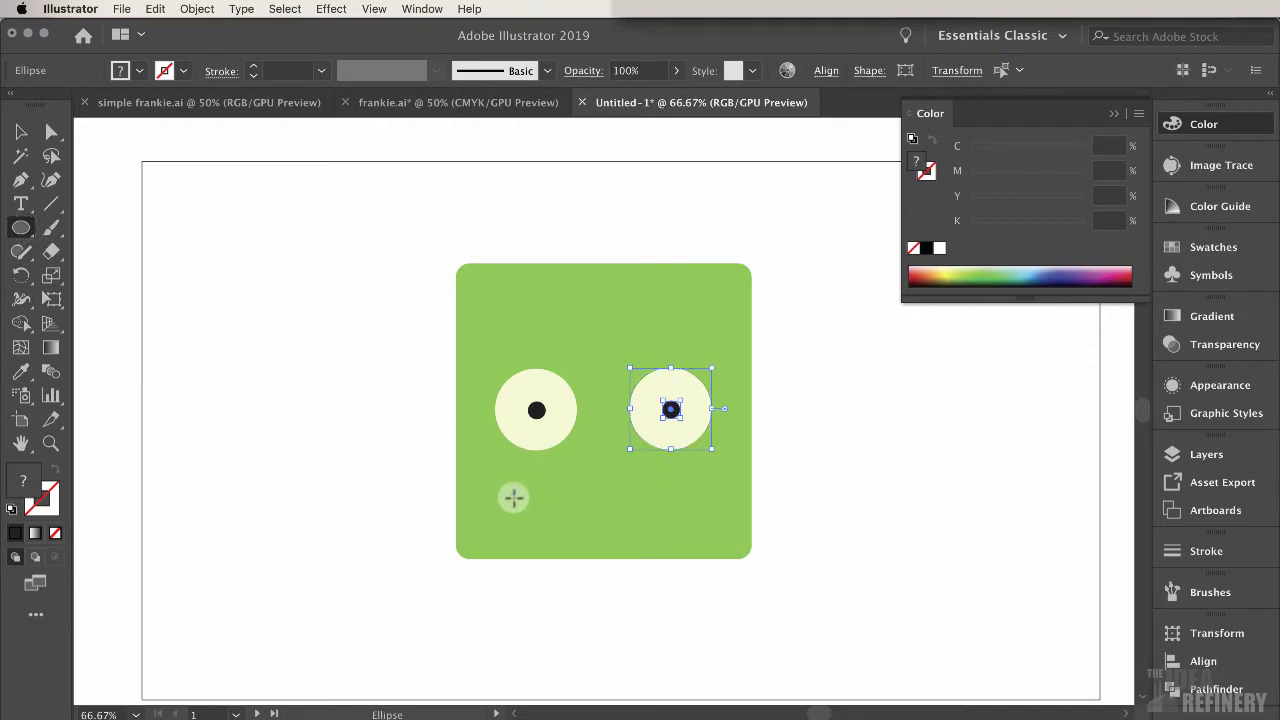
drag(512, 494, 701, 599)
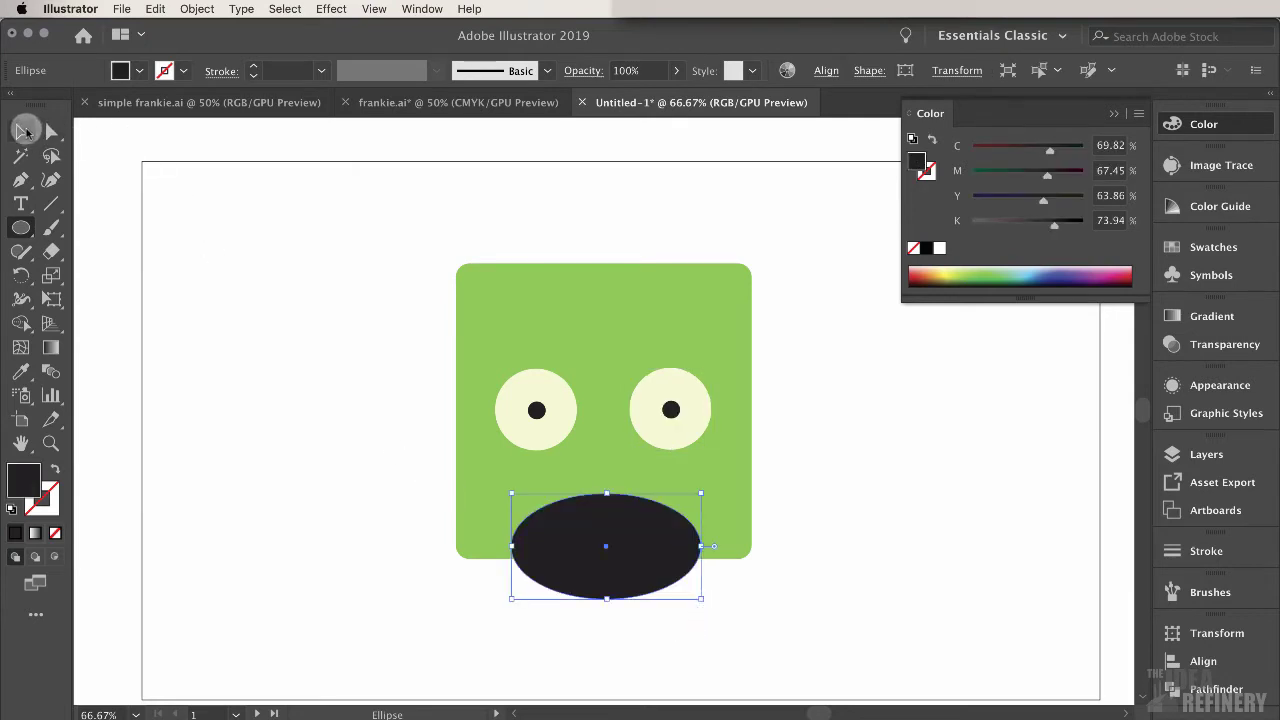
Move the black mouth ellipse slightly up on the face and draw a black rectangle covering its lower half
click(21, 131)
drag(608, 528, 608, 510)
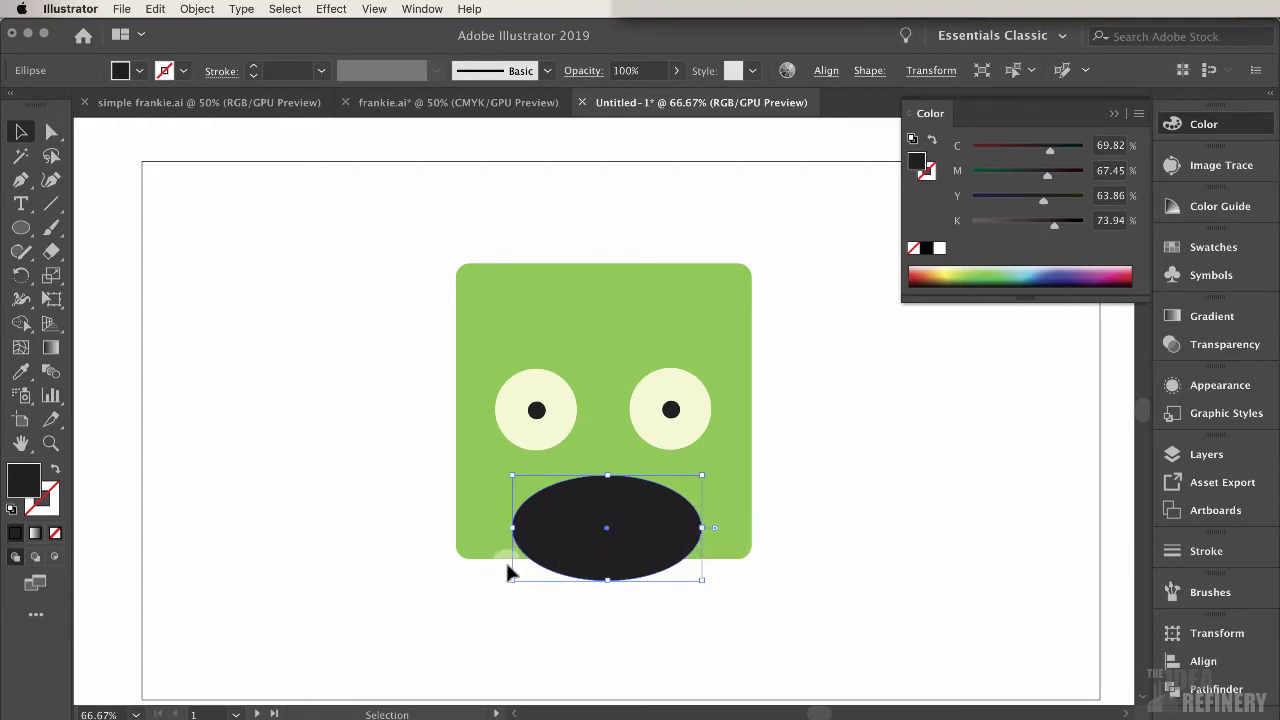
click(22, 228)
click(110, 228)
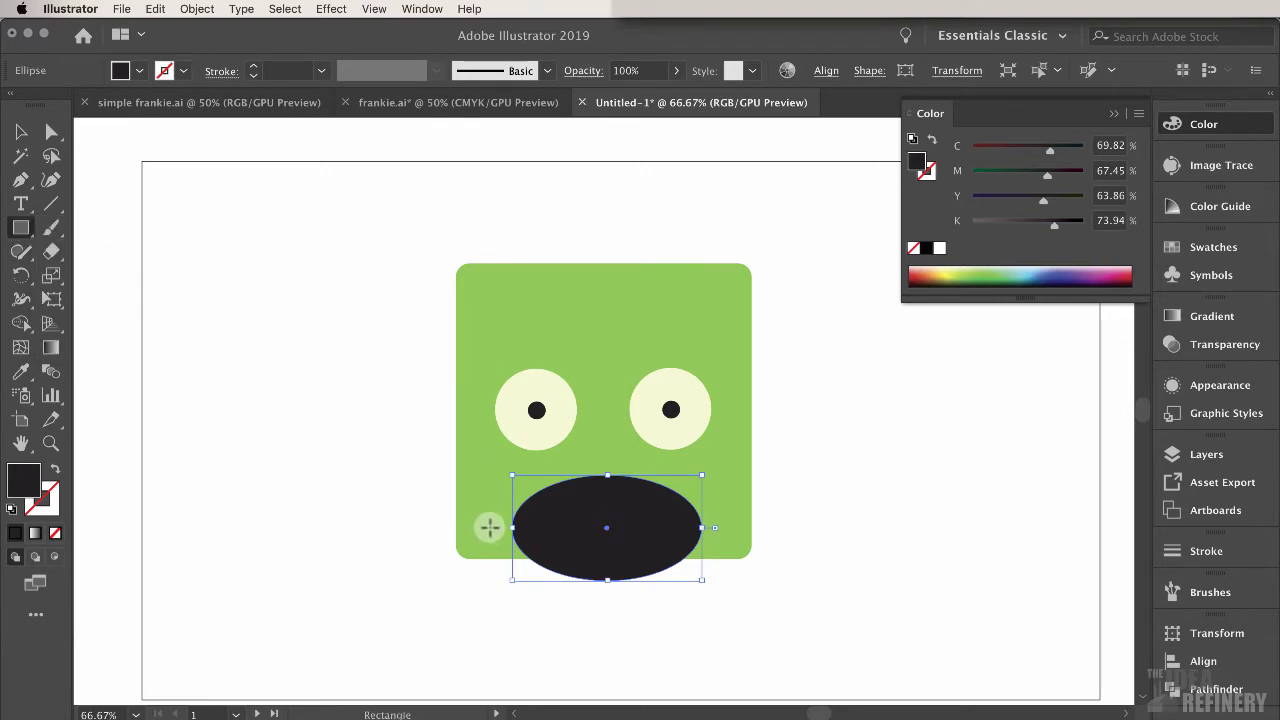
drag(489, 530, 721, 605)
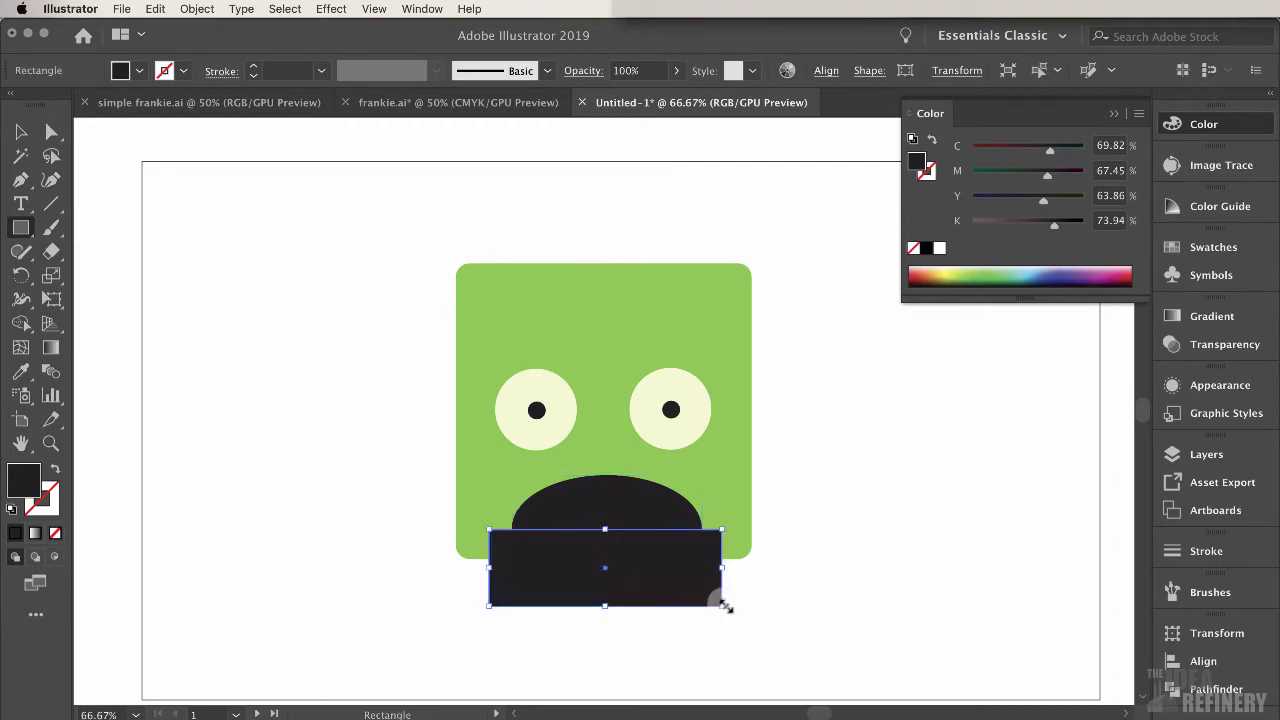
Select the rectangle together with the mouth ellipse and remove the rectangle and the ellipse's lower half with Shape Builder, leaving a half-dome mouth
key(v)
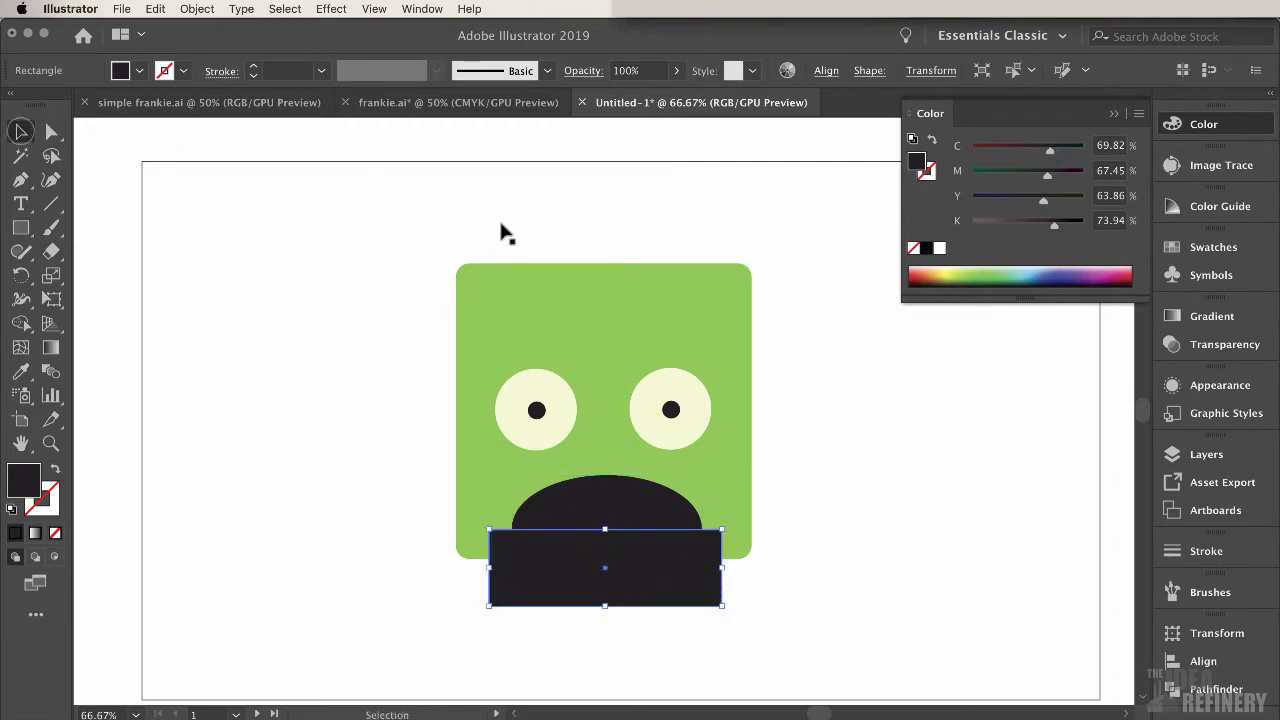
shift+click(632, 516)
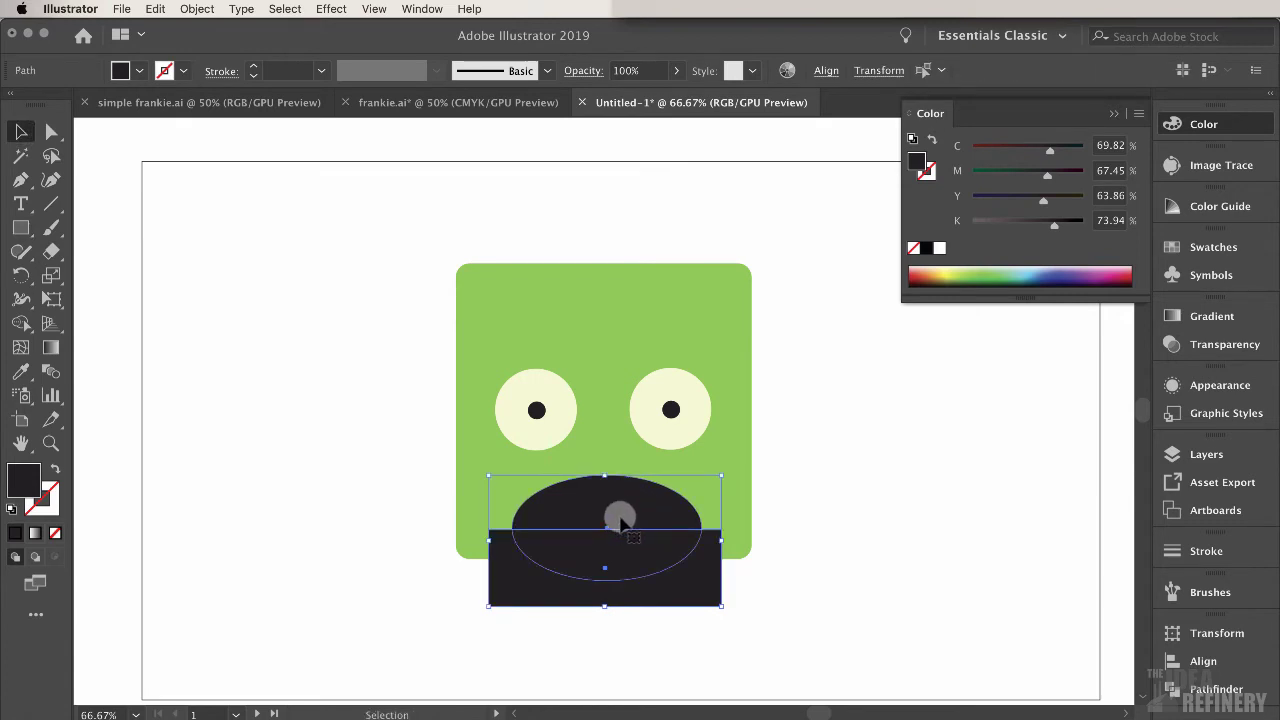
click(22, 322)
click(22, 323)
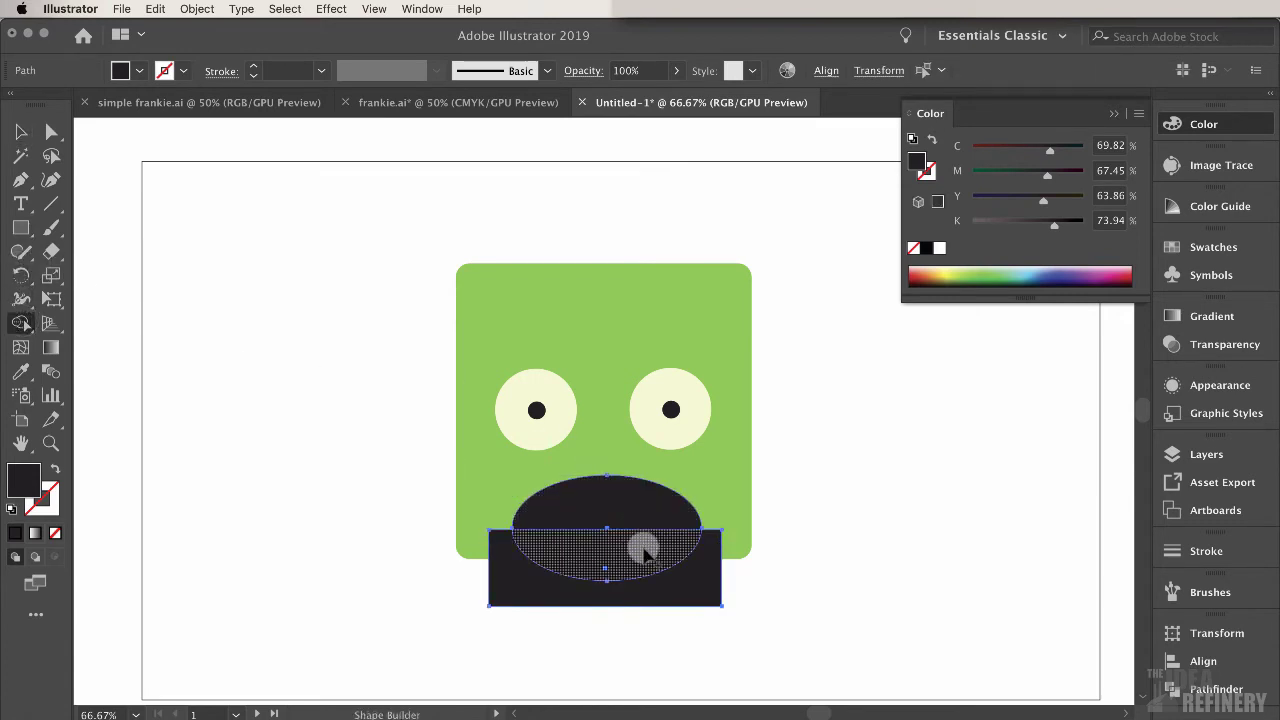
mouse_move(690, 556)
mouse_down()
mouse_move(695, 576)
mouse_move(737, 571)
mouse_move(700, 585)
mouse_move(632, 565)
mouse_move(607, 625)
mouse_up()
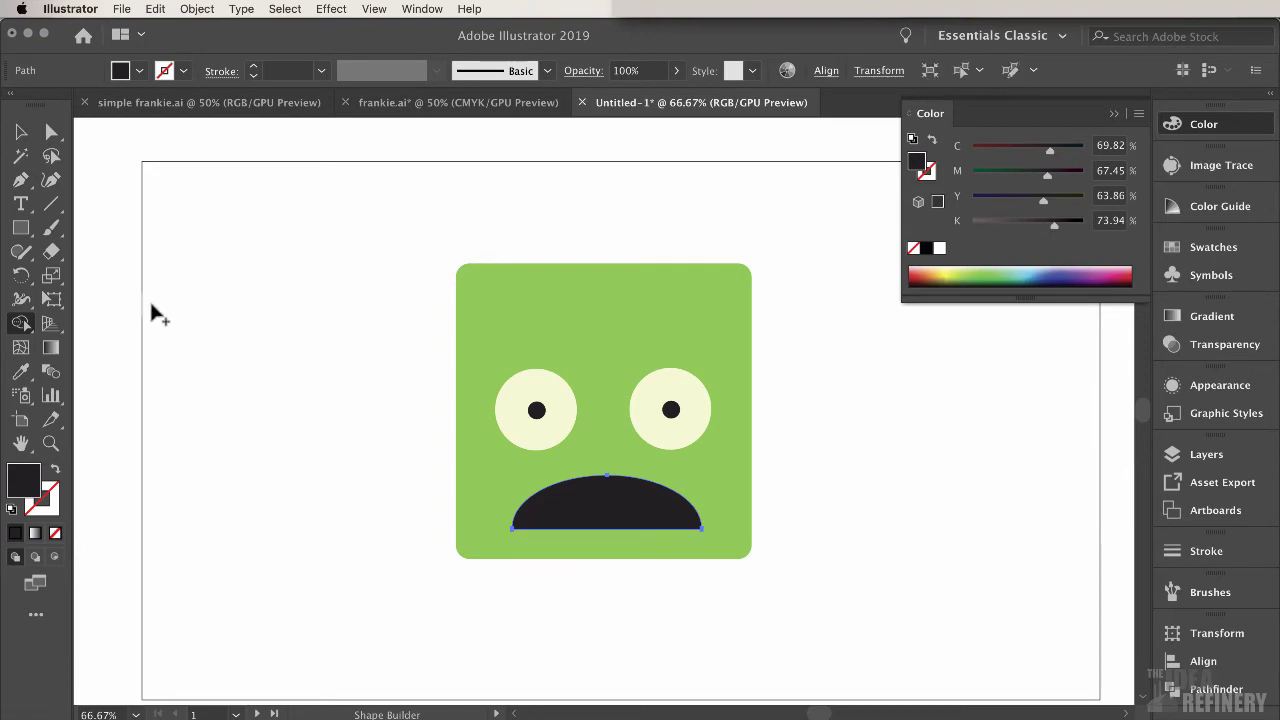
Draw five narrow teeth rectangles across the mouth's upper edge, filled with a pale yellow of C 1.57, M 0, Y 33.33, K 0
drag(24, 229, 131, 236)
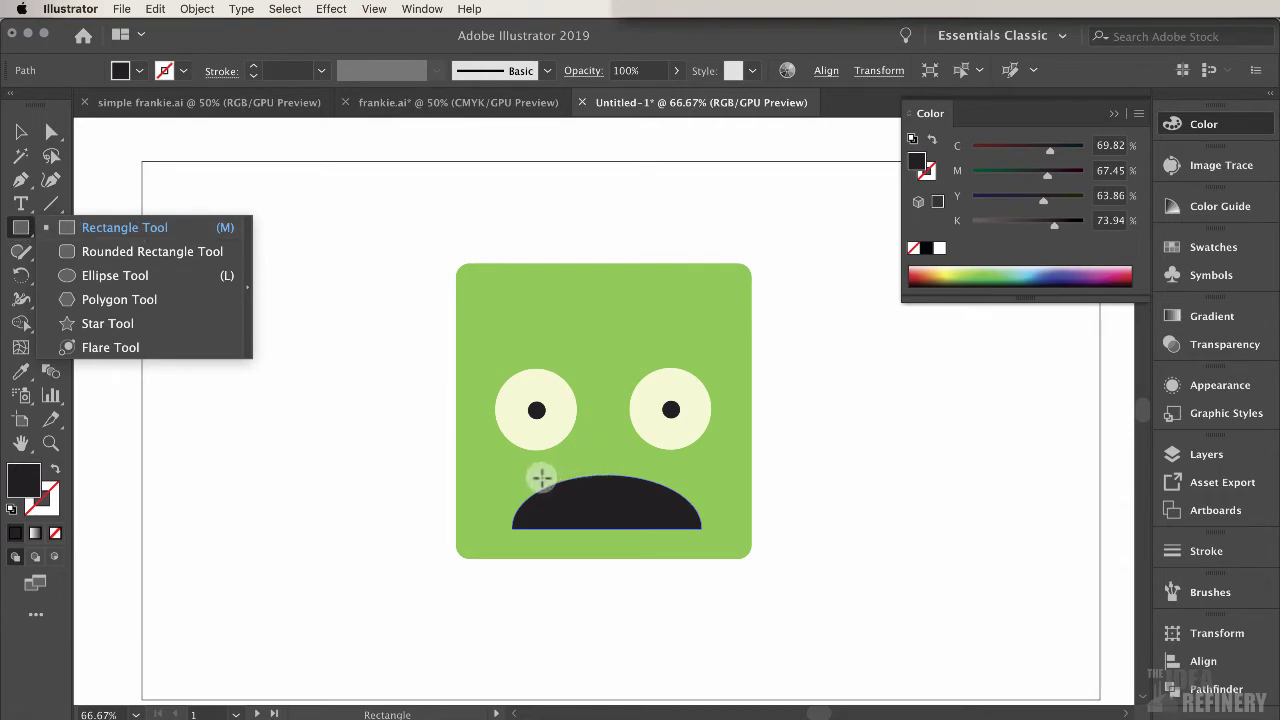
drag(541, 475, 555, 503)
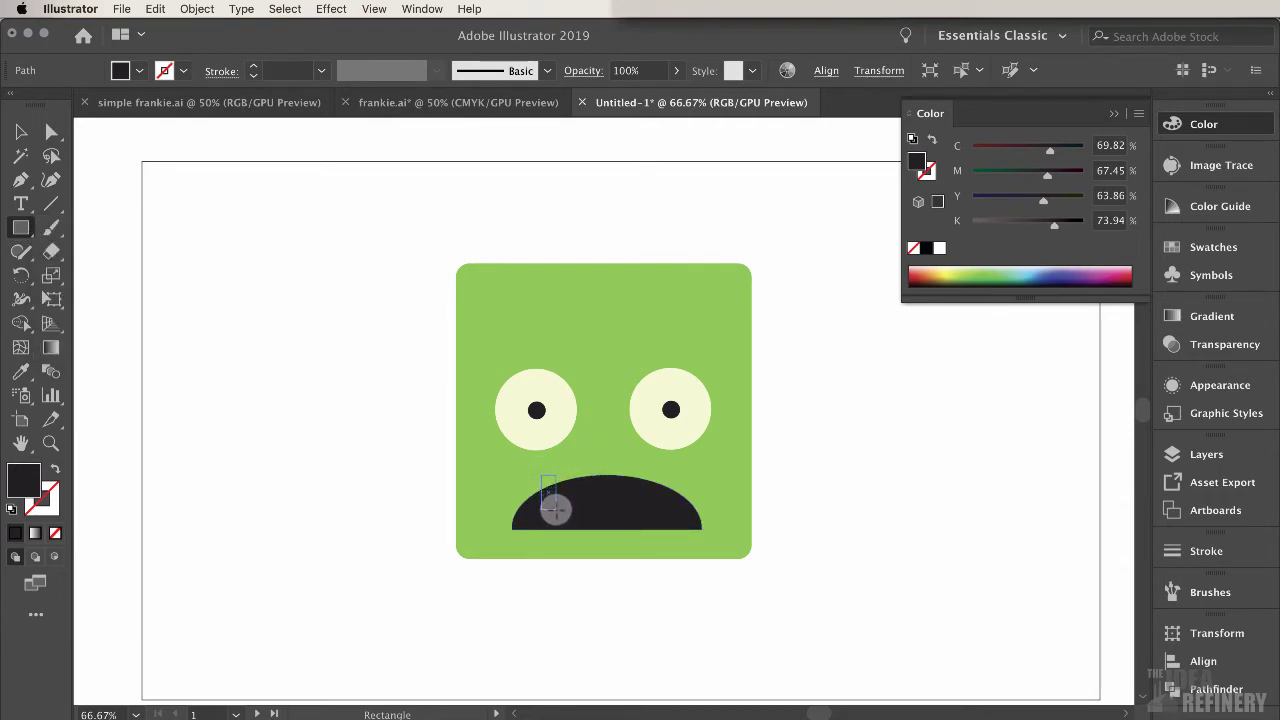
drag(555, 509, 556, 512)
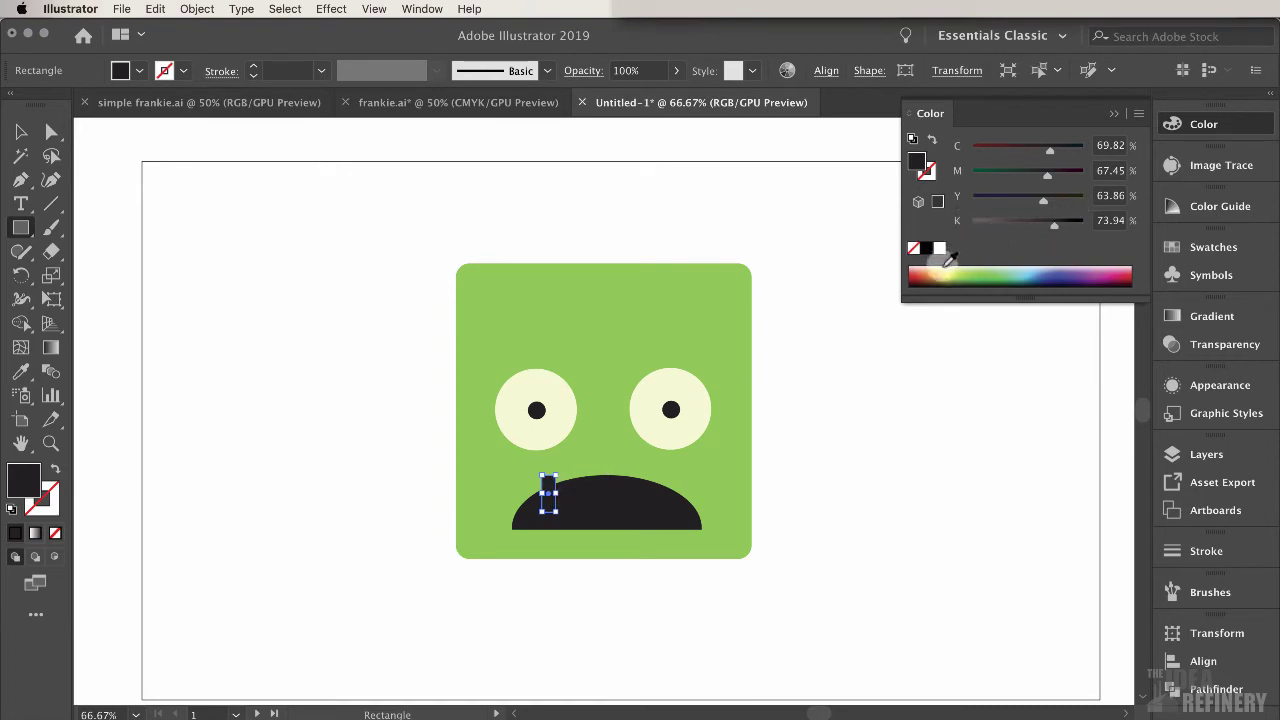
click(944, 268)
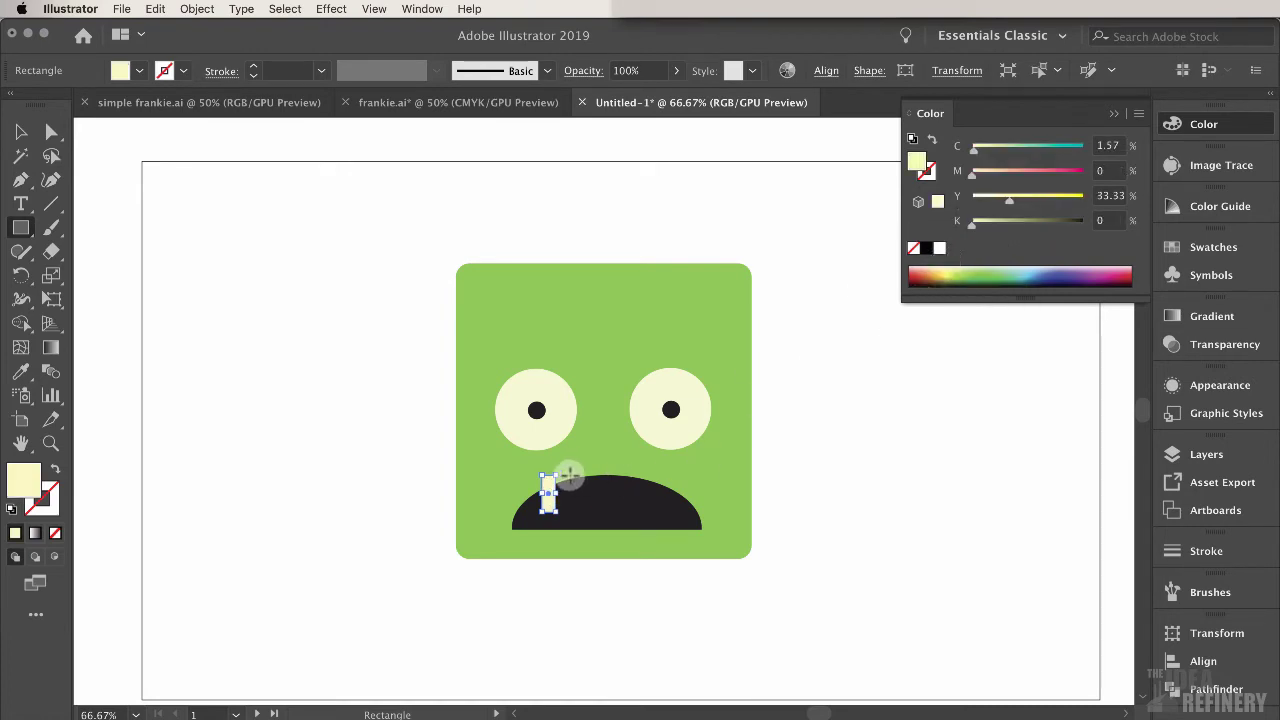
mouse_move(572, 471)
mouse_down()
mouse_move(585, 508)
mouse_move(633, 486)
mouse_move(645, 507)
mouse_move(669, 500)
mouse_move(680, 512)
mouse_up()
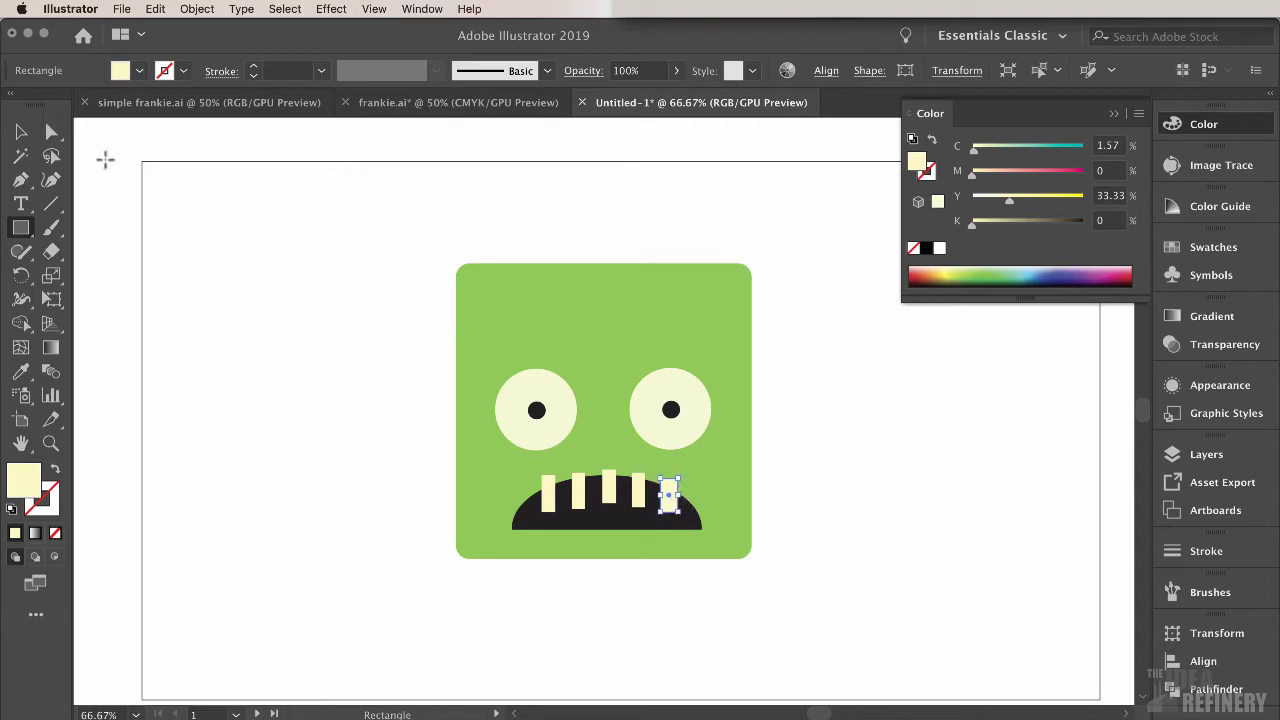
Move individual bottom corner points of the five teeth with Direct Selection so their lower ends become slanted and uneven
click(51, 131)
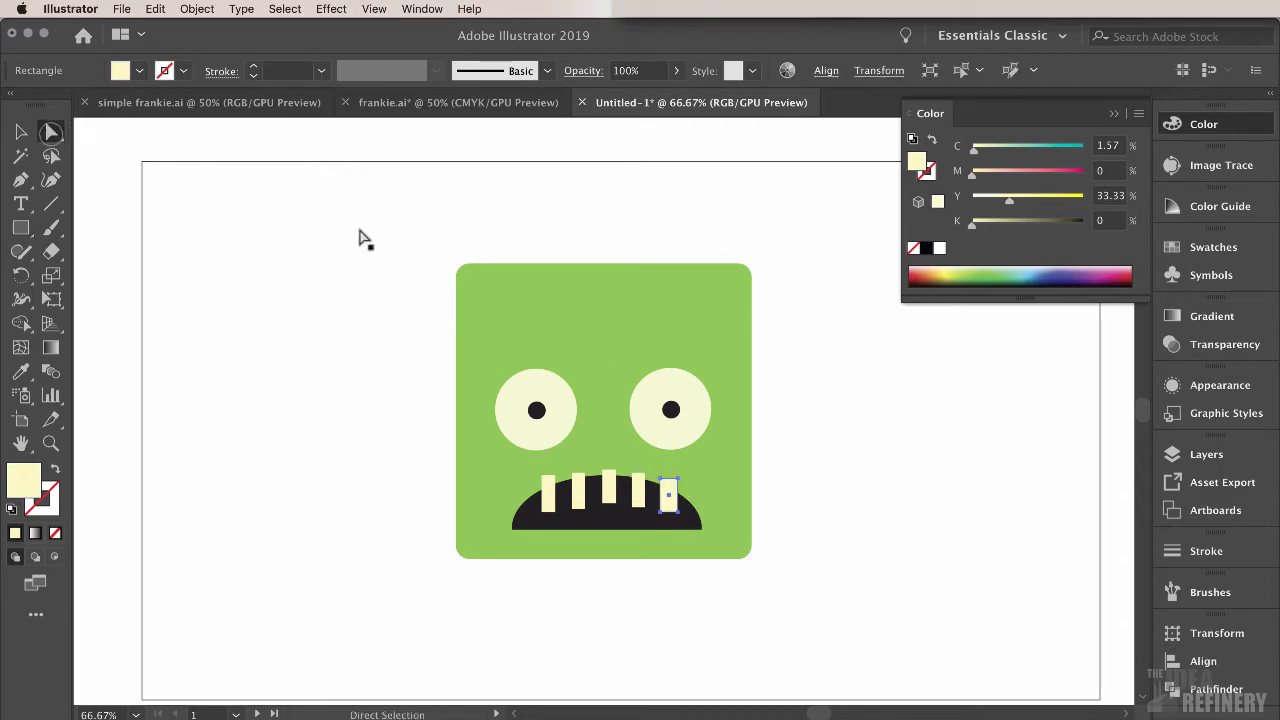
click(615, 503)
drag(615, 503, 555, 508)
click(585, 509)
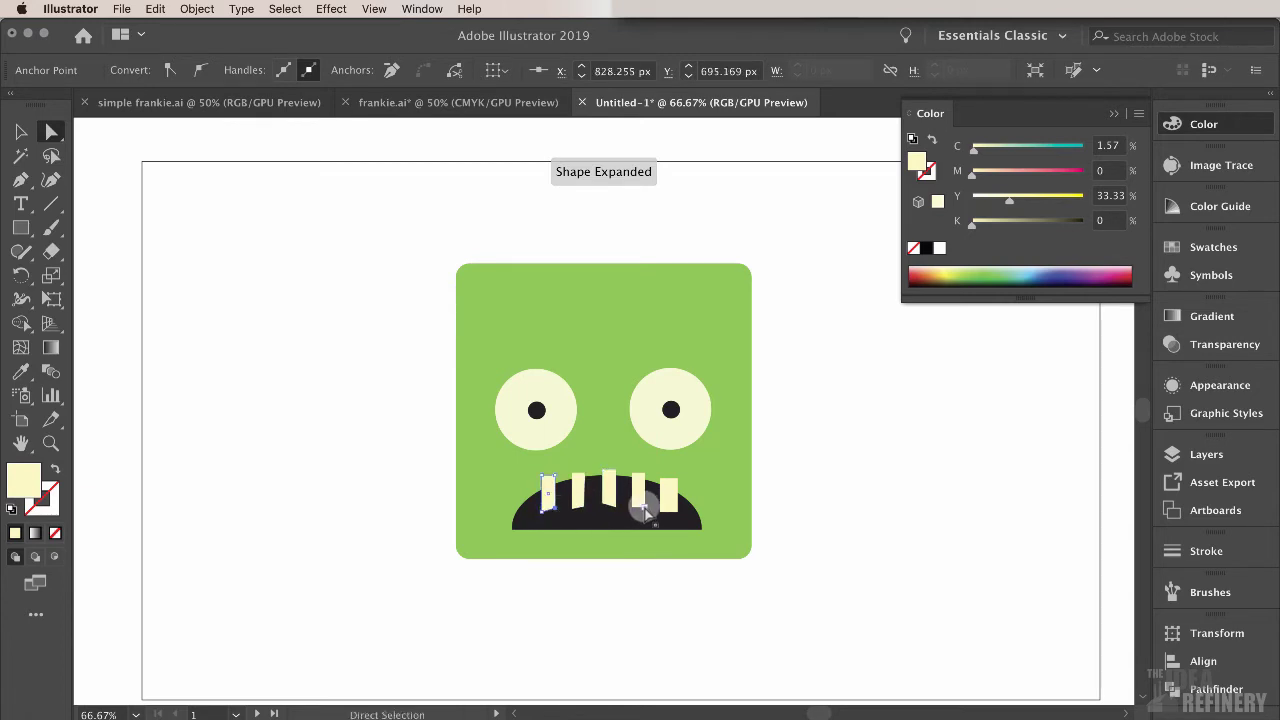
drag(644, 508, 643, 507)
click(659, 513)
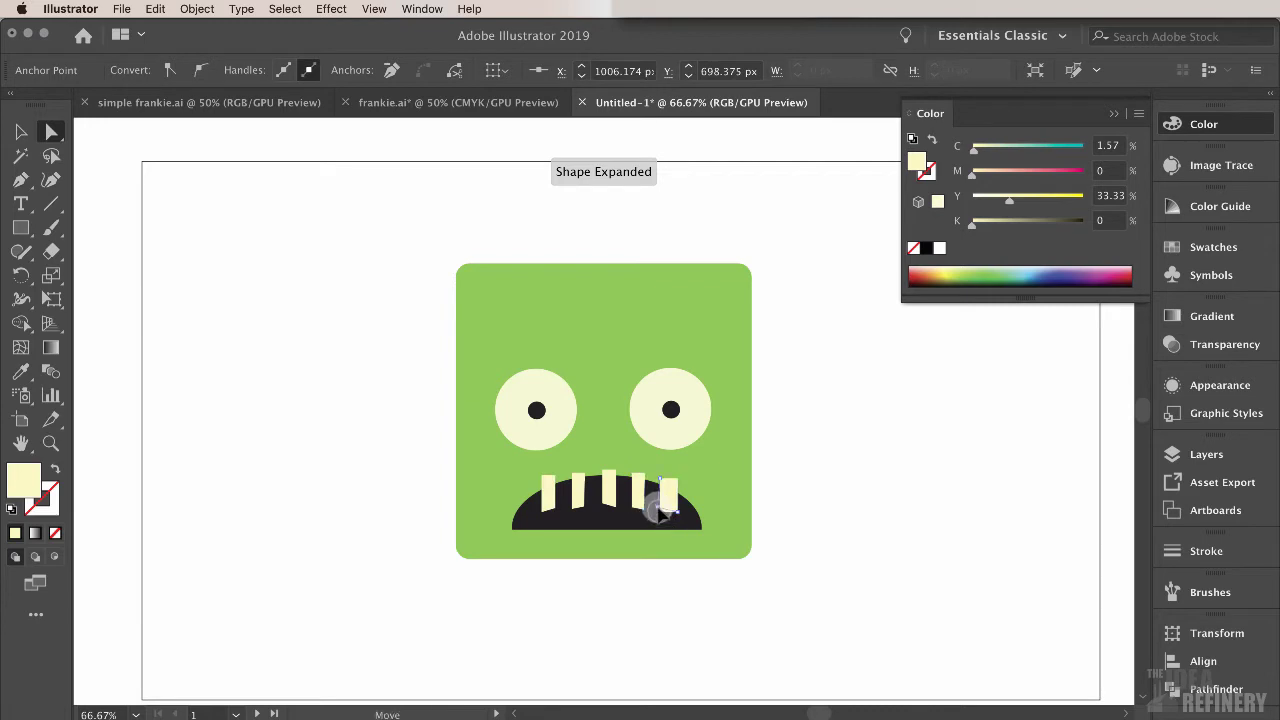
Select all five teeth and the mouth, and trim away the tooth parts protruding above the mouth's curve with Shape Builder
click(20, 130)
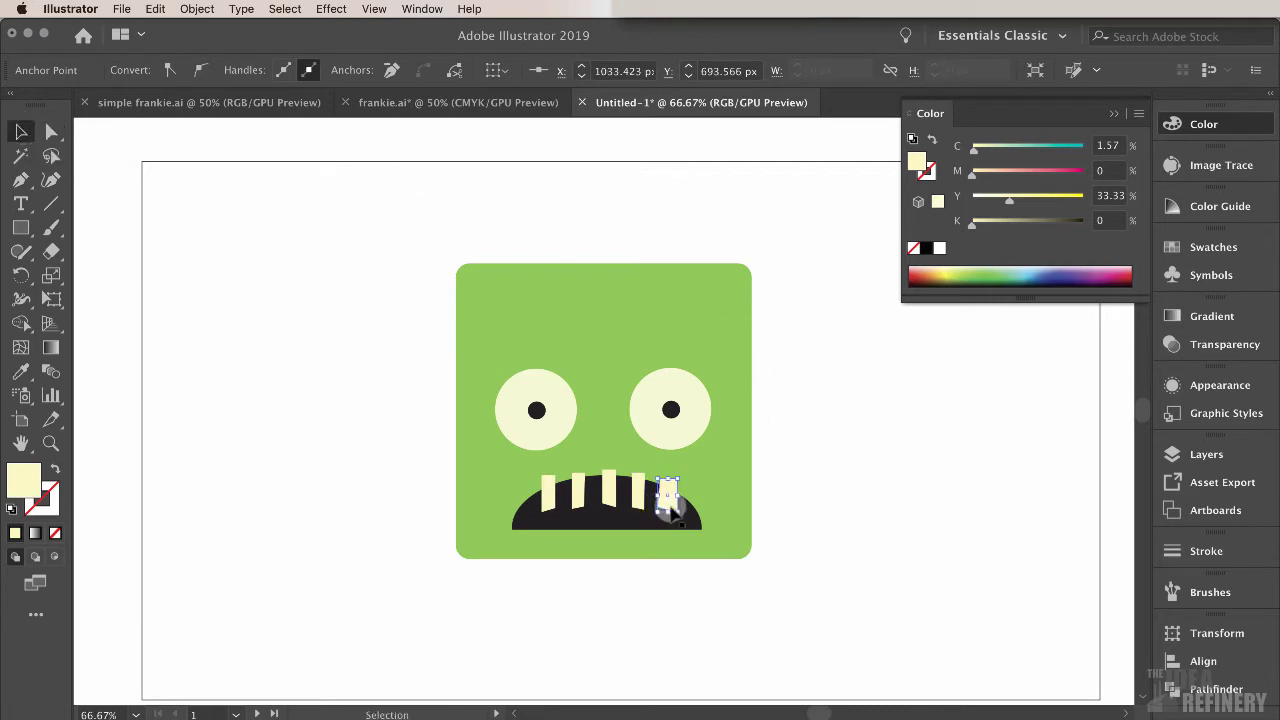
shift+click(636, 496)
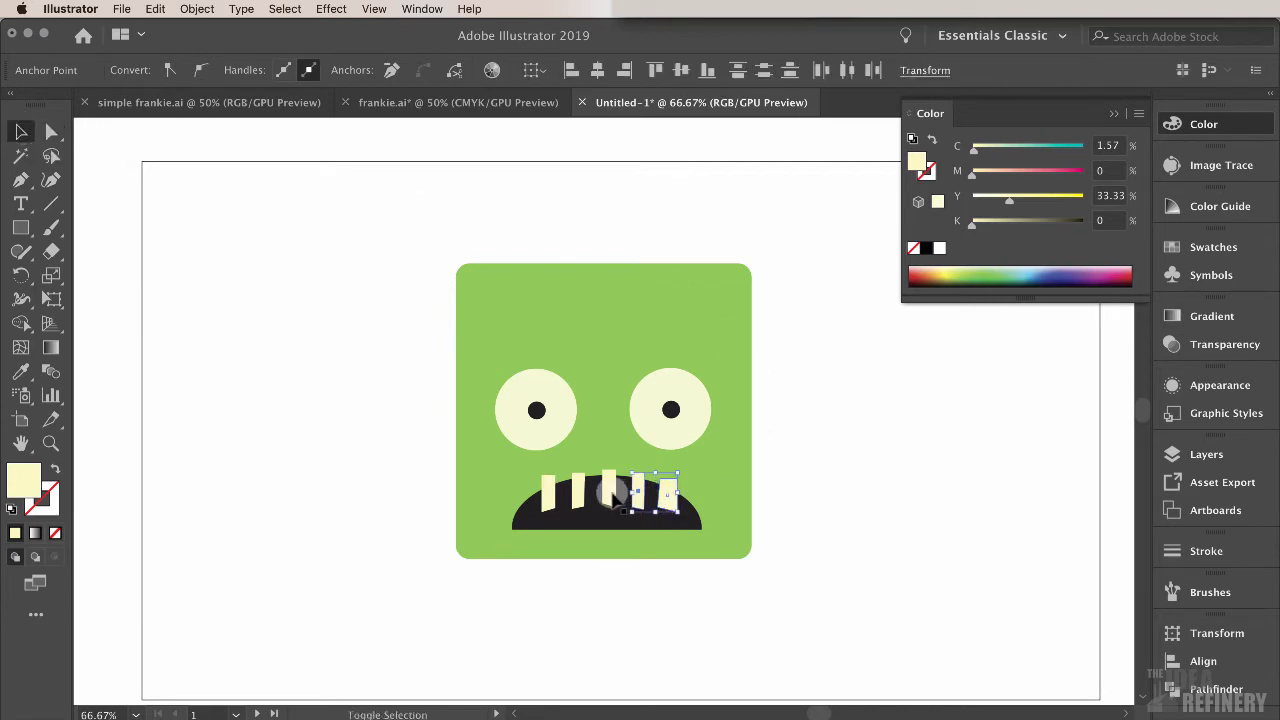
shift+click(610, 488)
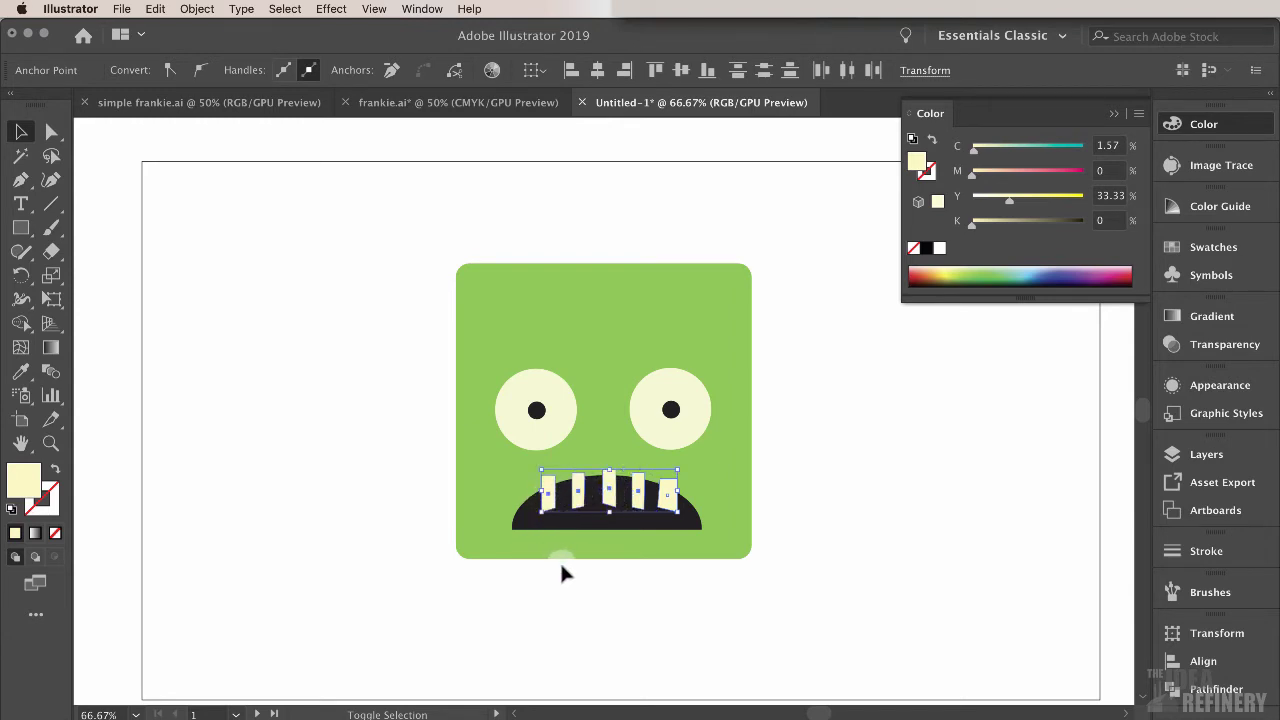
shift+click(546, 497)
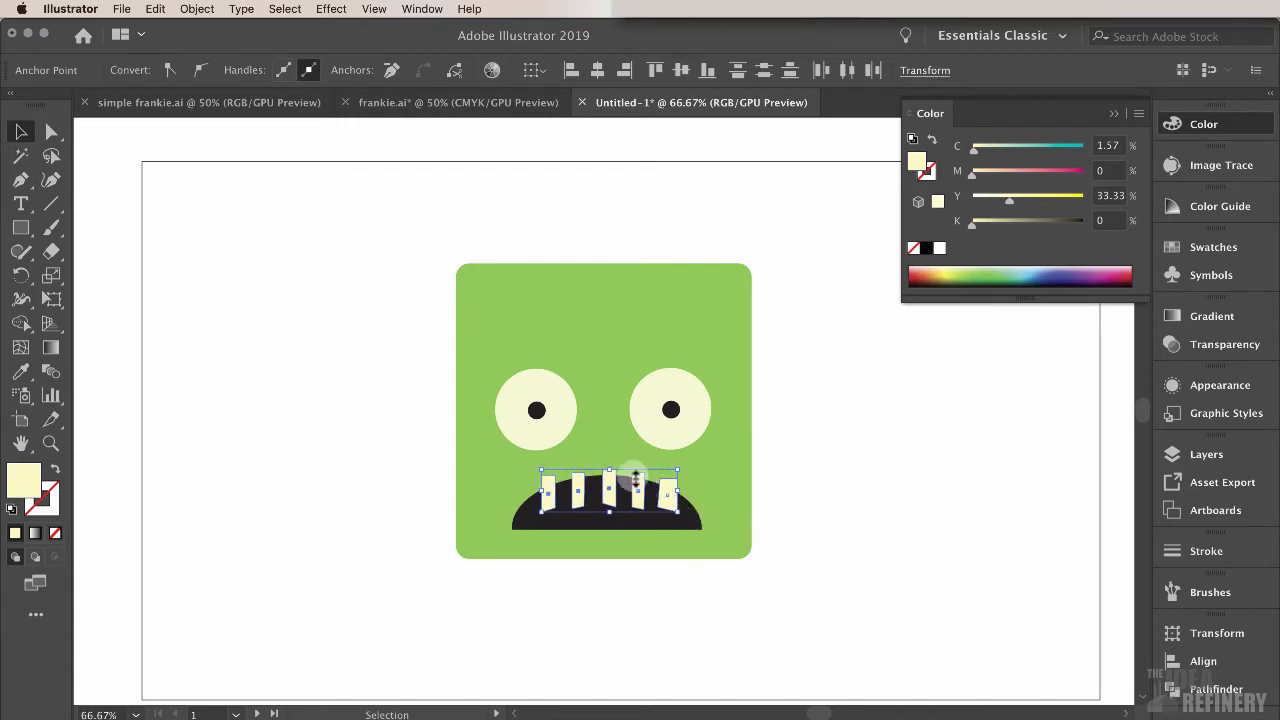
shift+click(690, 526)
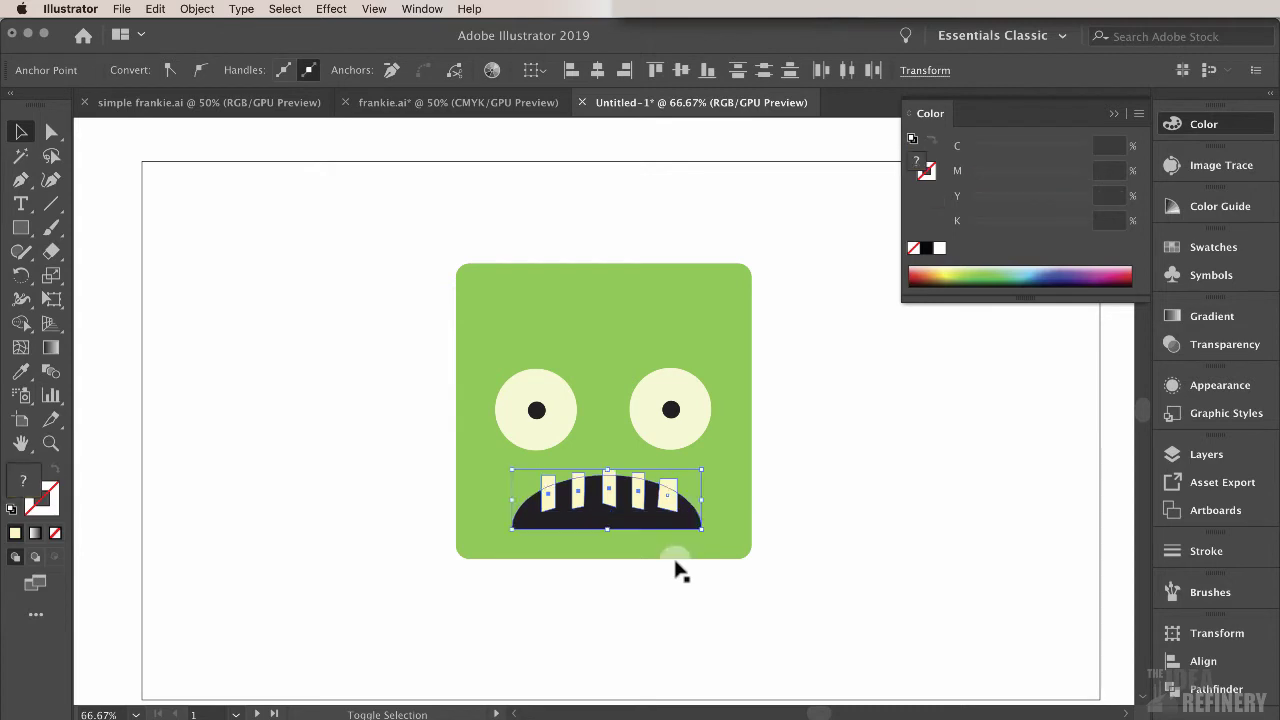
click(21, 321)
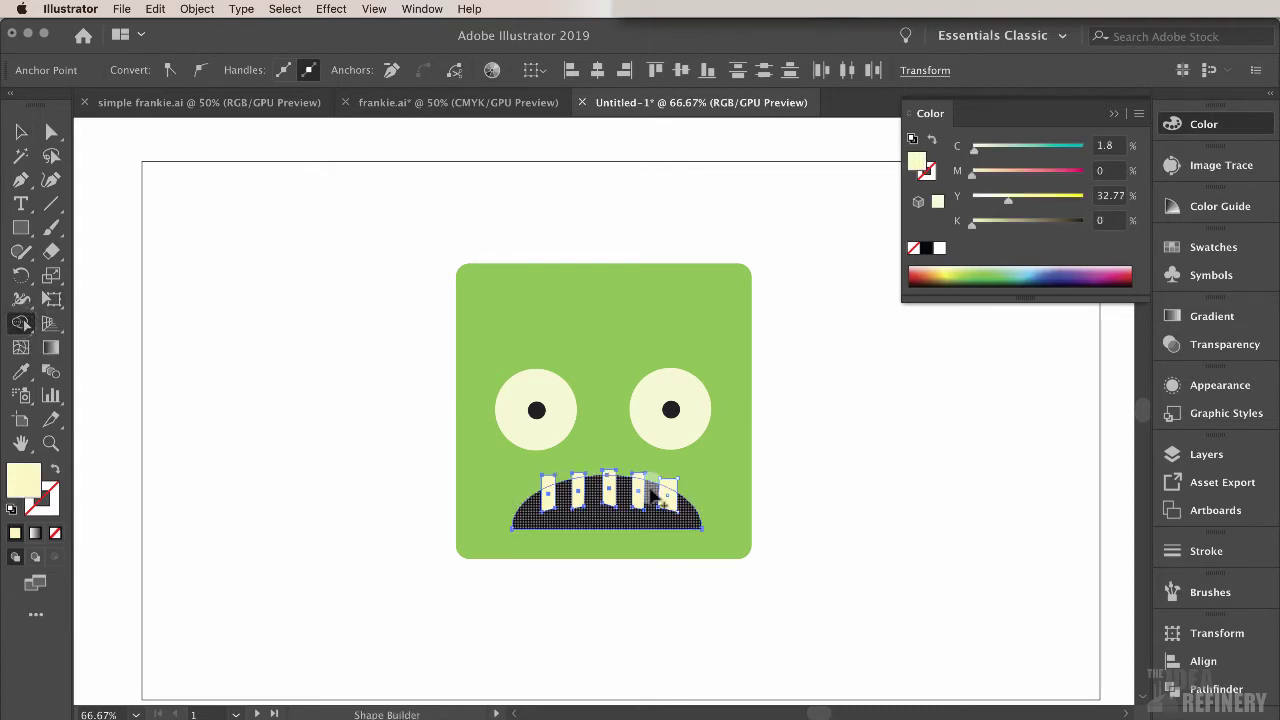
click(668, 484)
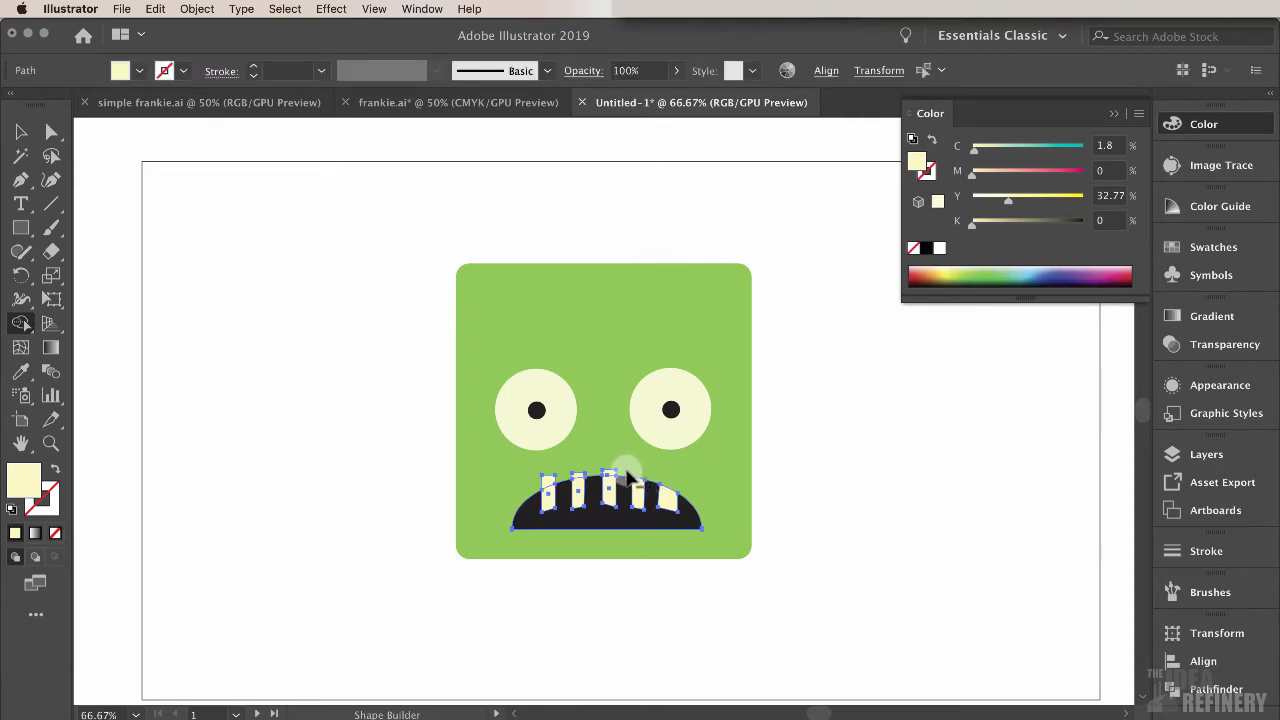
click(608, 472)
click(581, 472)
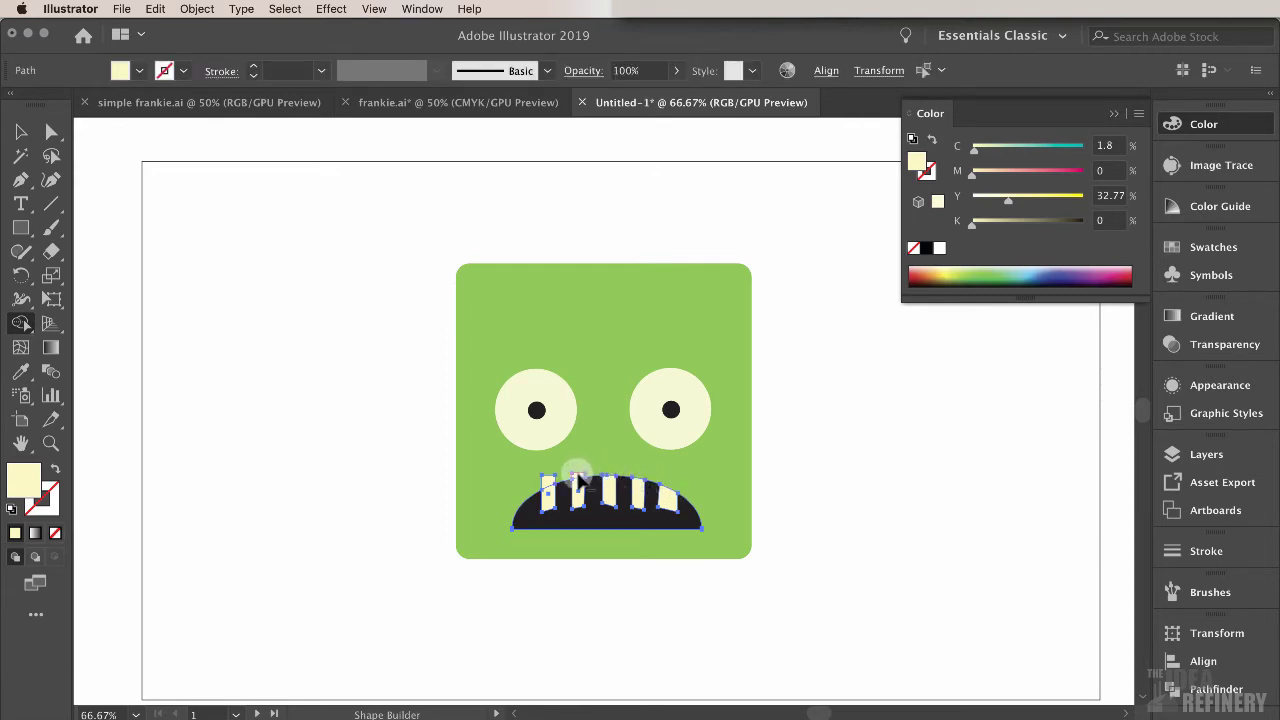
click(548, 480)
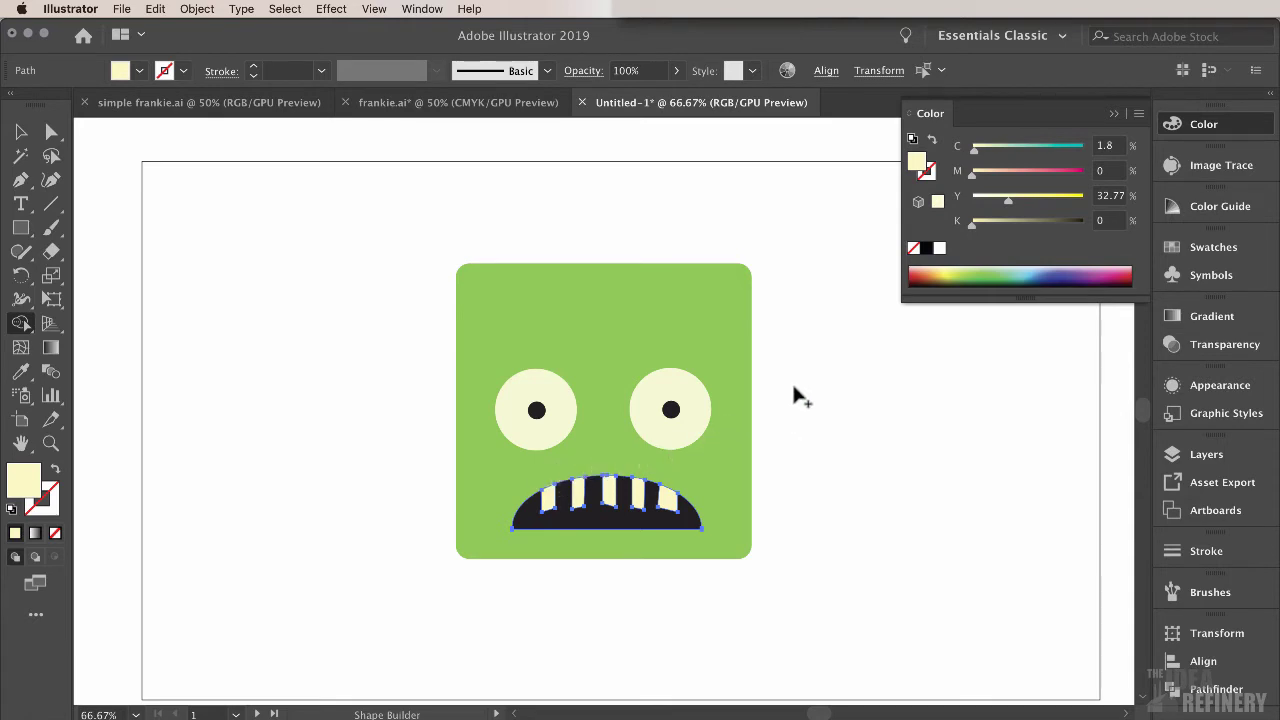
Examine the trimmed teeth up close along the mouth's curved upper edge for leftover pieces
key(super+equal)
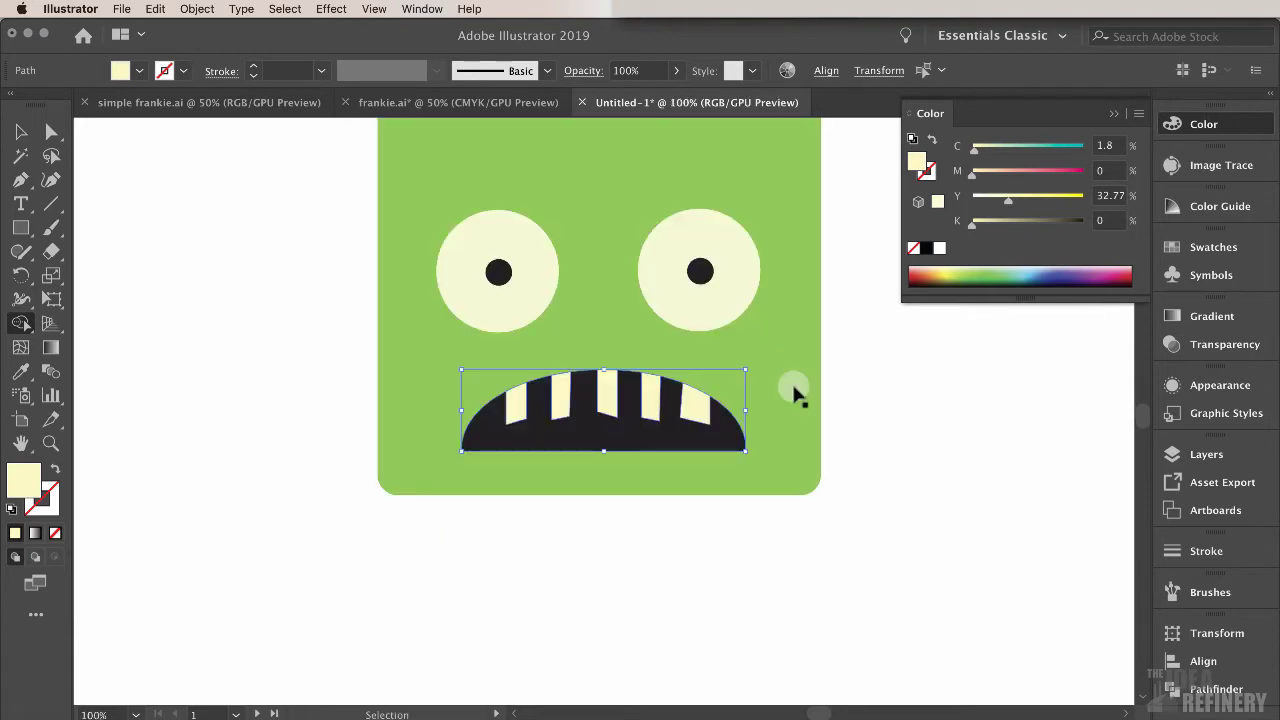
key(super+equal)
key(super+equal)
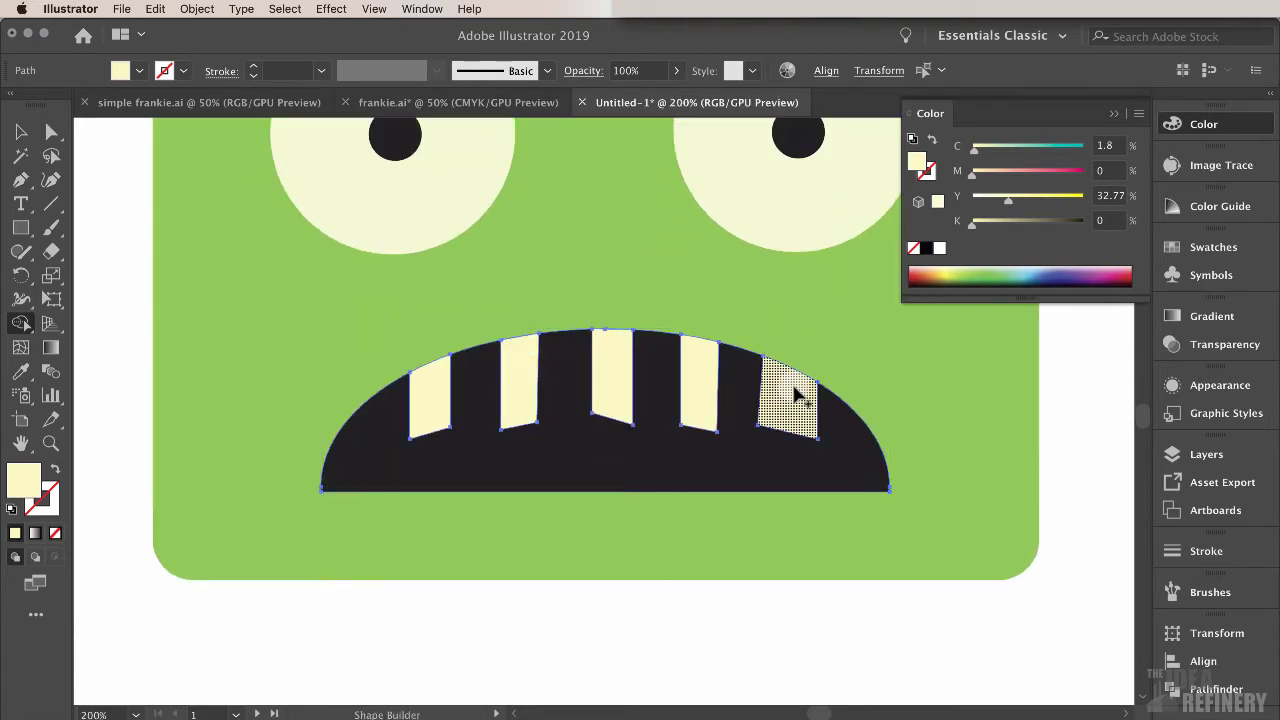
click(856, 372)
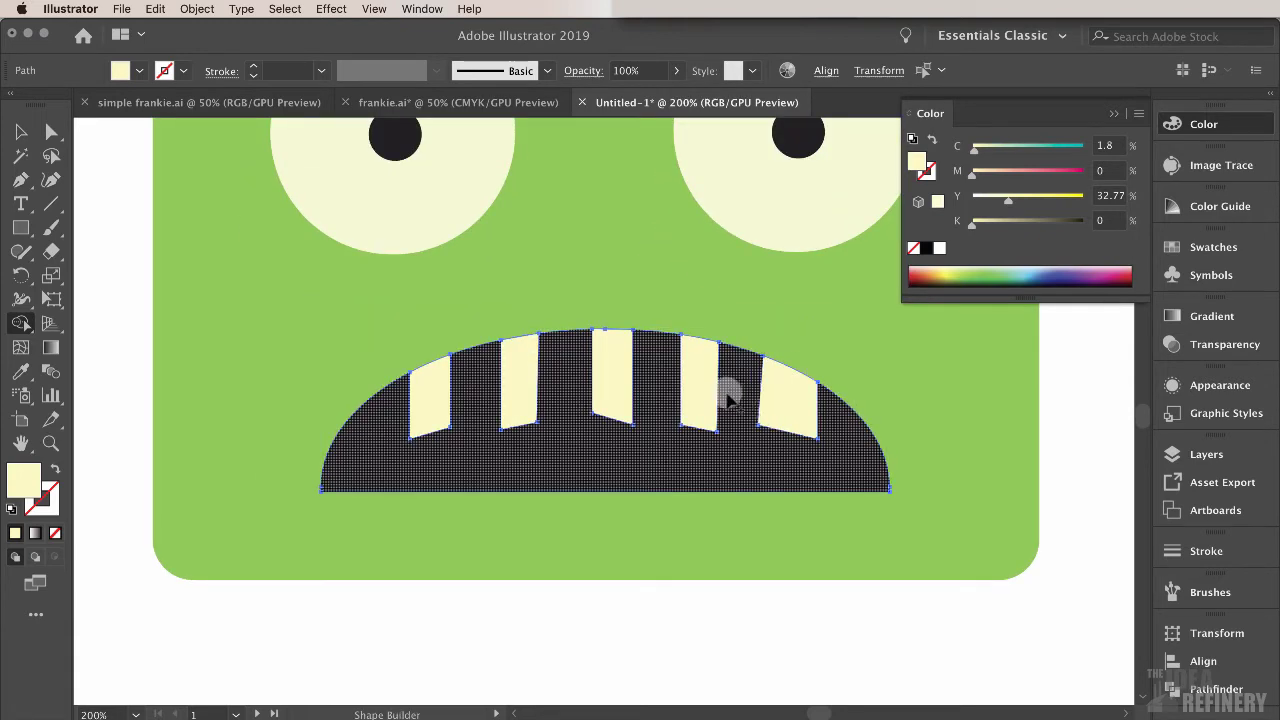
click(21, 131)
click(838, 364)
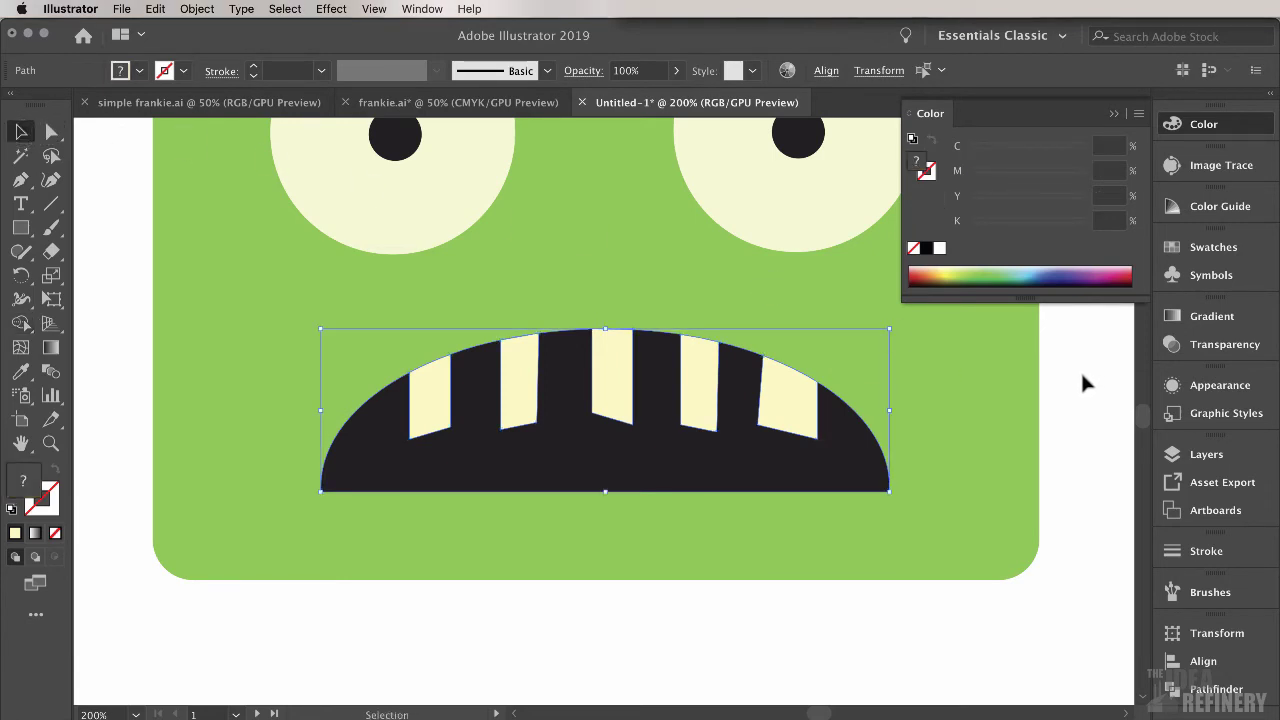
key(super+minus)
key(super+minus)
key(super+minus)
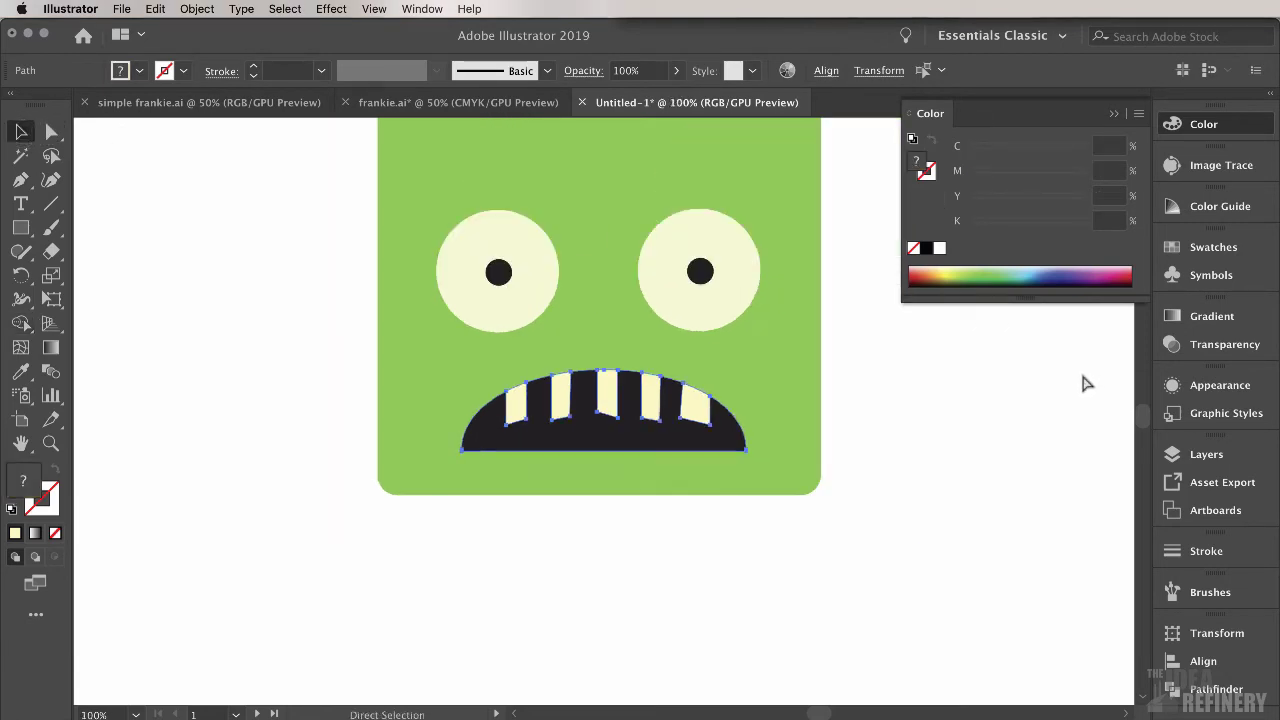
scroll(1086, 383, up, 1)
scroll(1086, 383, right, 1)
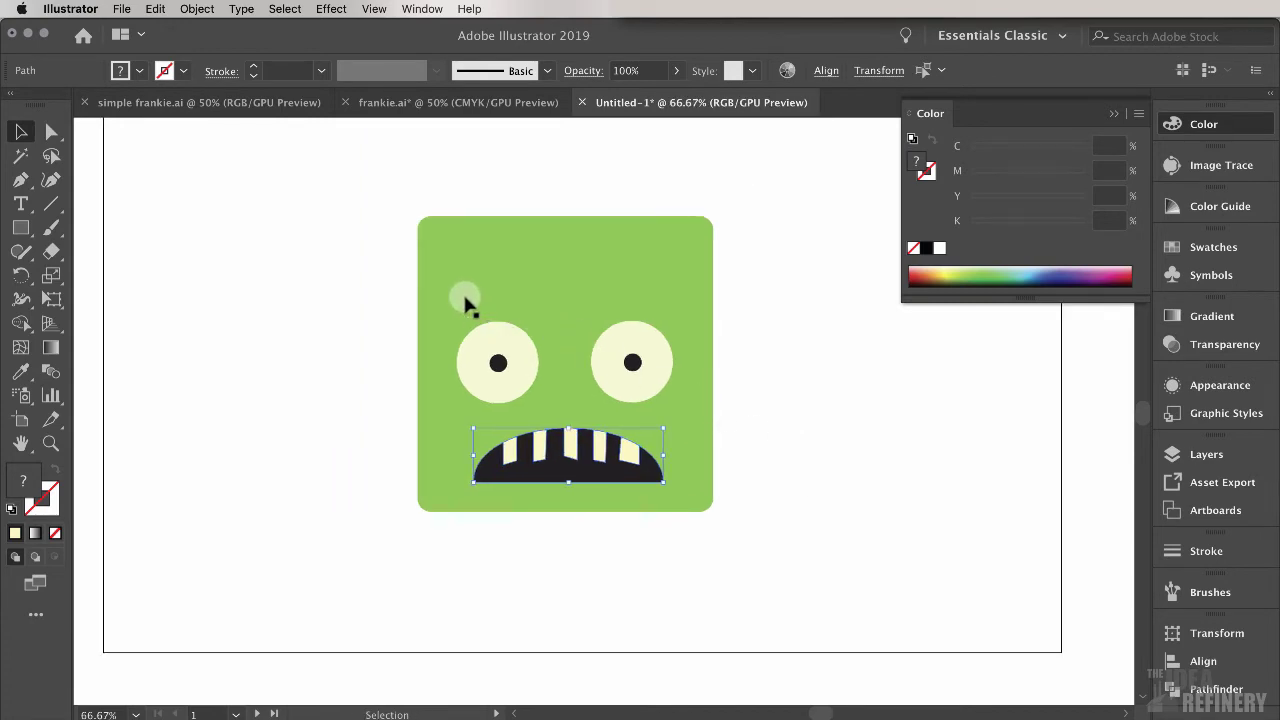
Deselect everything and draw a closed, tapered eyebrow shape above the left eye with the Pencil tool in the current pale yellow fill
click(20, 251)
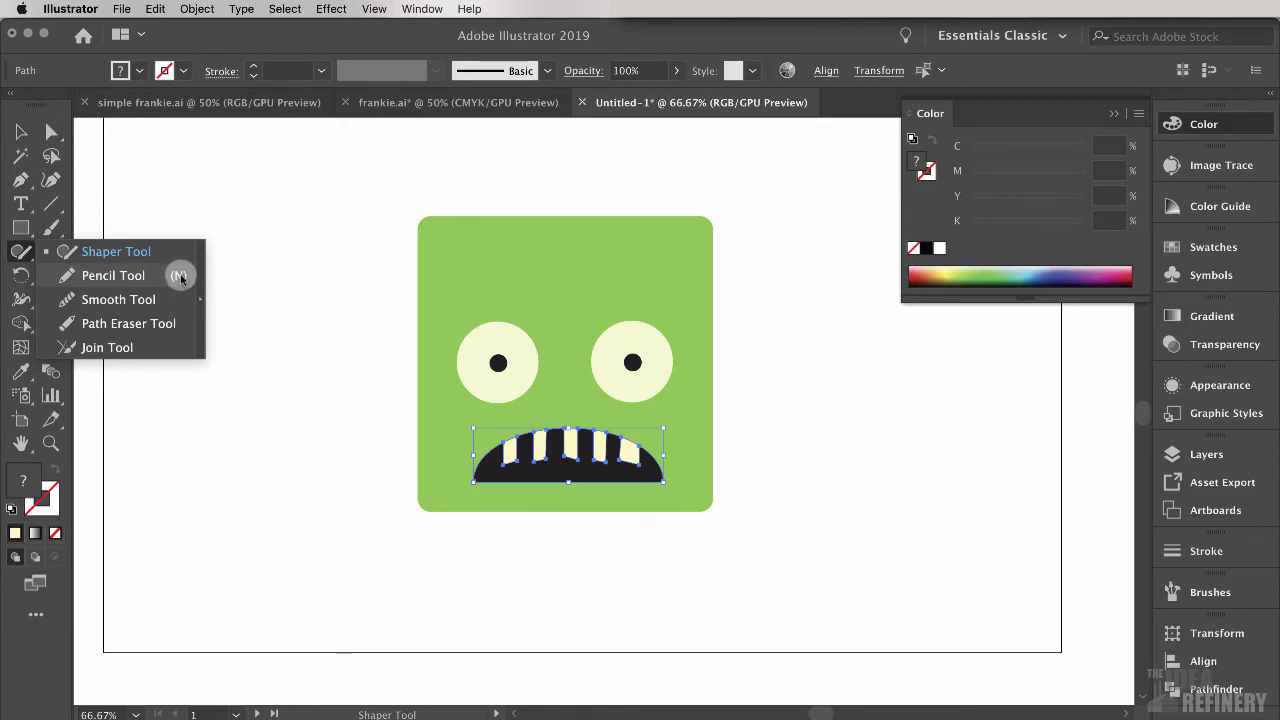
click(114, 280)
key(super+shift+a)
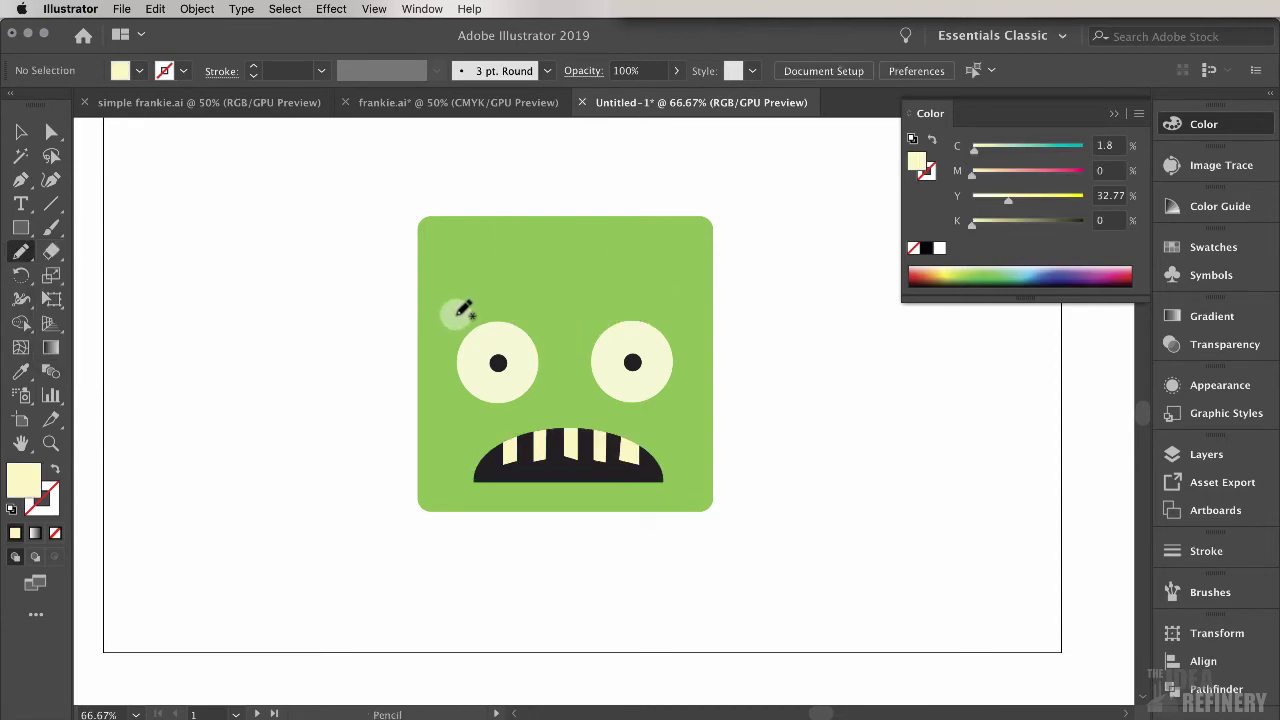
mouse_move(457, 315)
mouse_down()
mouse_move(520, 285)
mouse_move(516, 275)
mouse_move(455, 316)
mouse_up()
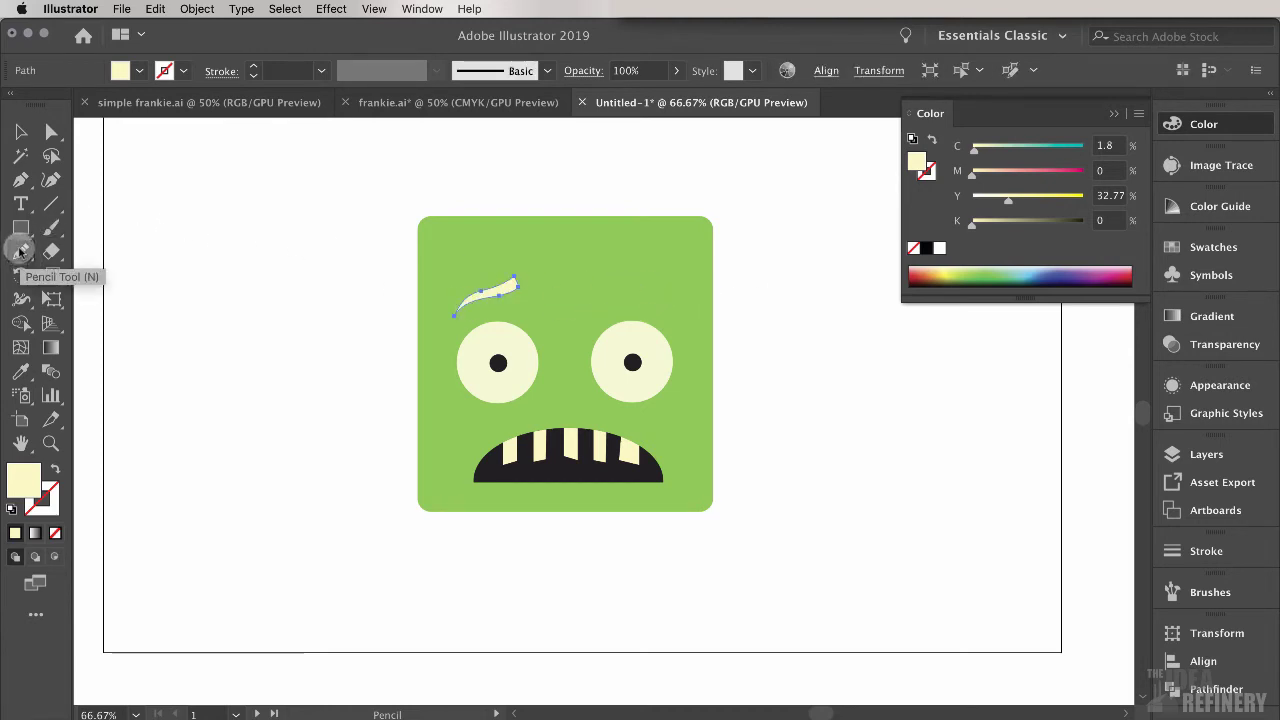
Review the Pencil tool's options for fidelity, filling new strokes and closing paths, and accept them
double_click(19, 254)
mouse_move(679, 220)
mouse_down()
mouse_move(277, 171)
mouse_move(271, 154)
mouse_move(285, 153)
mouse_up()
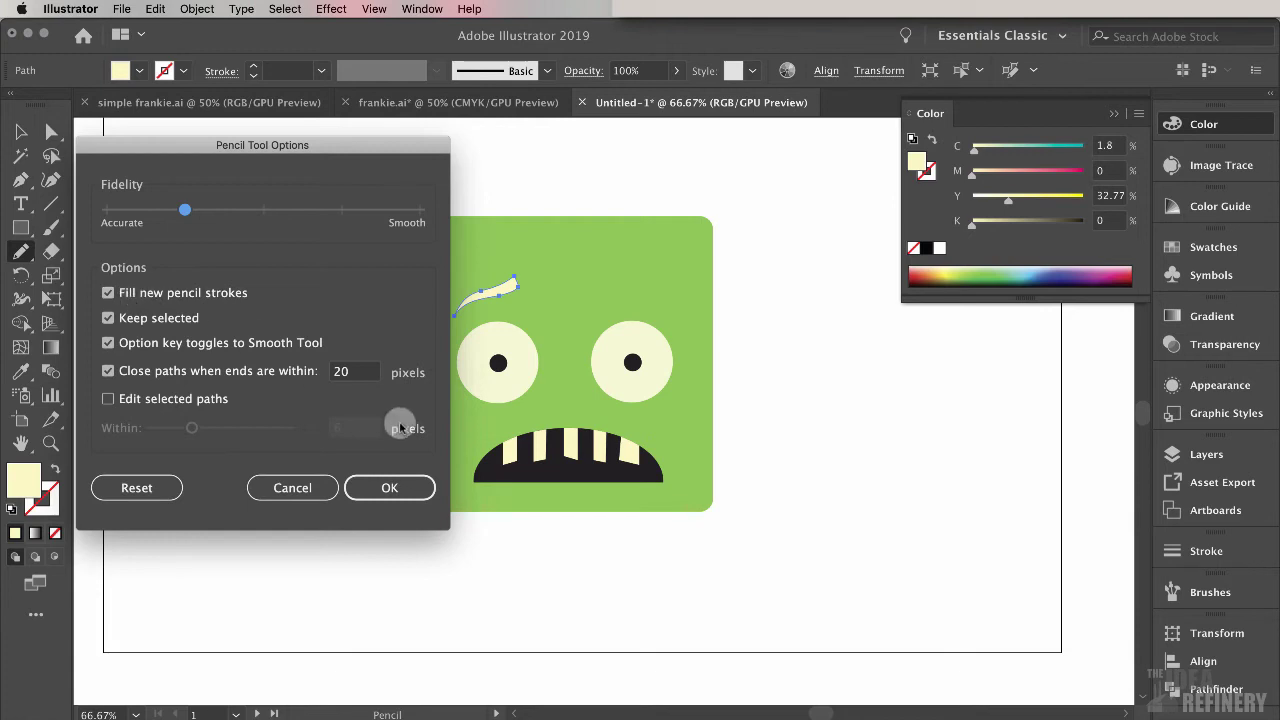
click(403, 488)
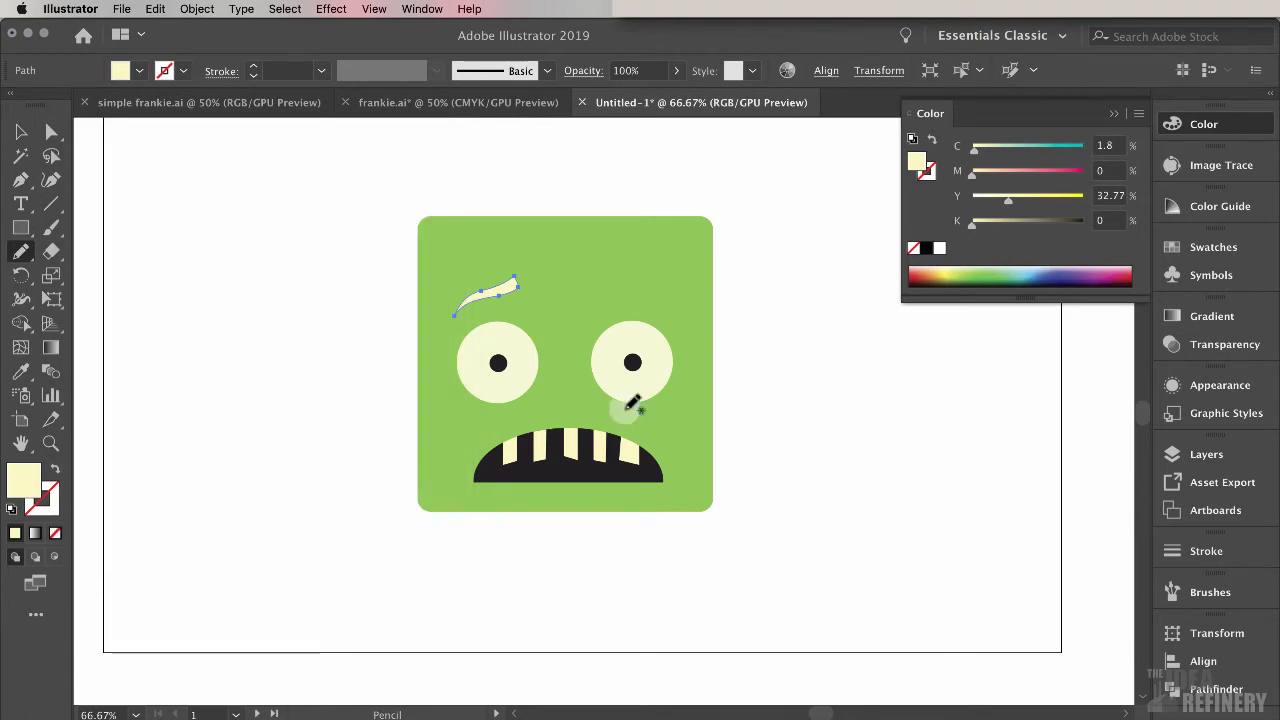
Darken the eyebrow's fill to 92% black and place a copy of the eyebrow above the right eye
drag(974, 221, 1074, 224)
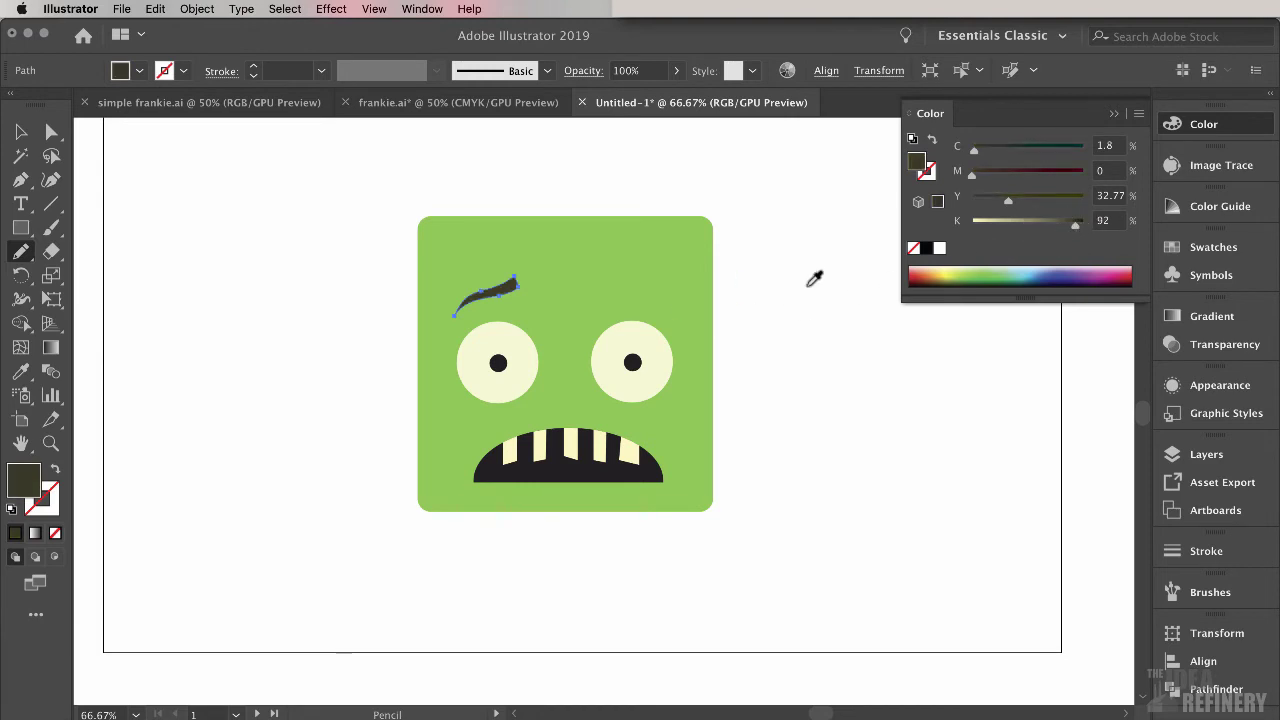
click(24, 133)
click(498, 296)
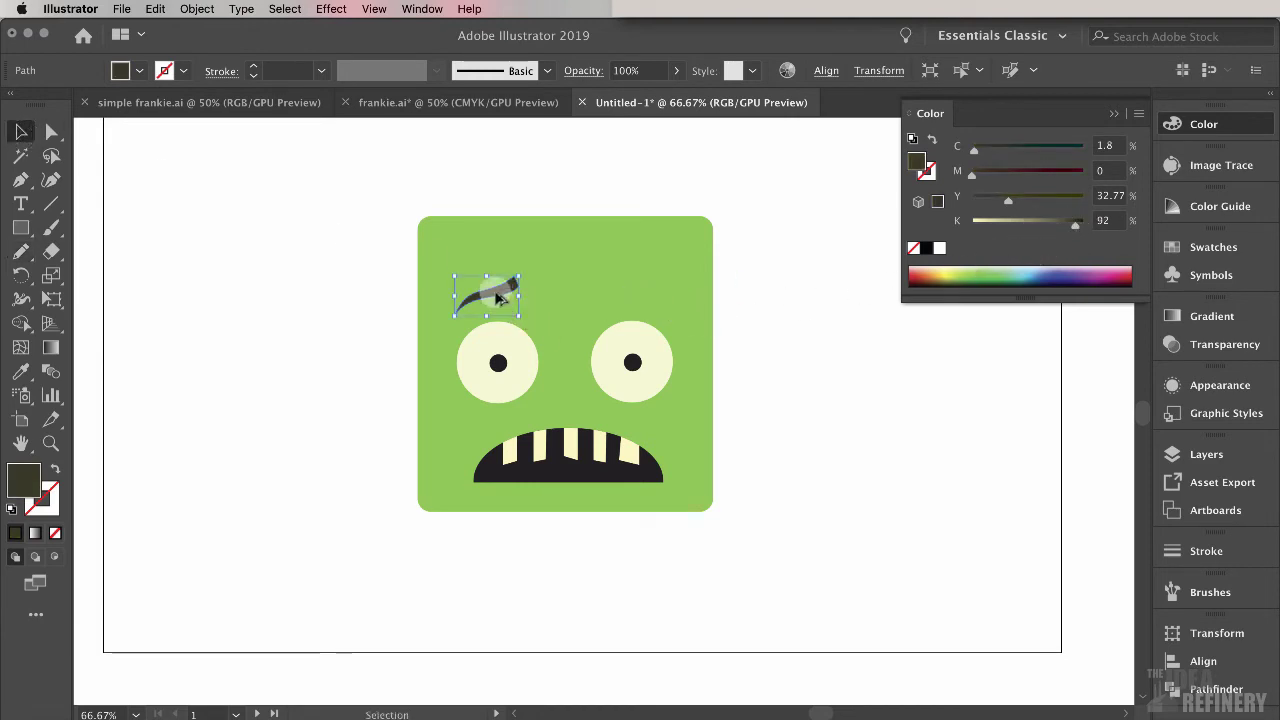
drag(498, 296, 660, 285)
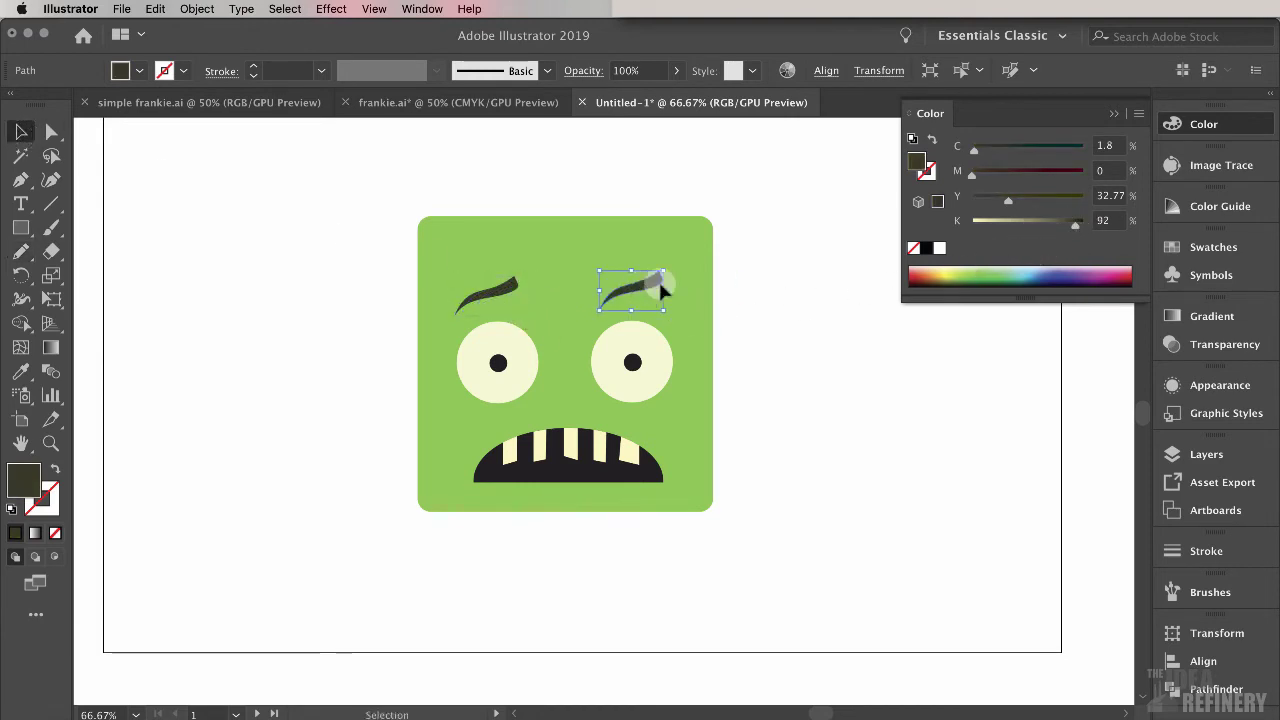
Reflect the copied eyebrow horizontally so it mirrors the left one, and shift it slightly down and outward over the right eye
click(24, 280)
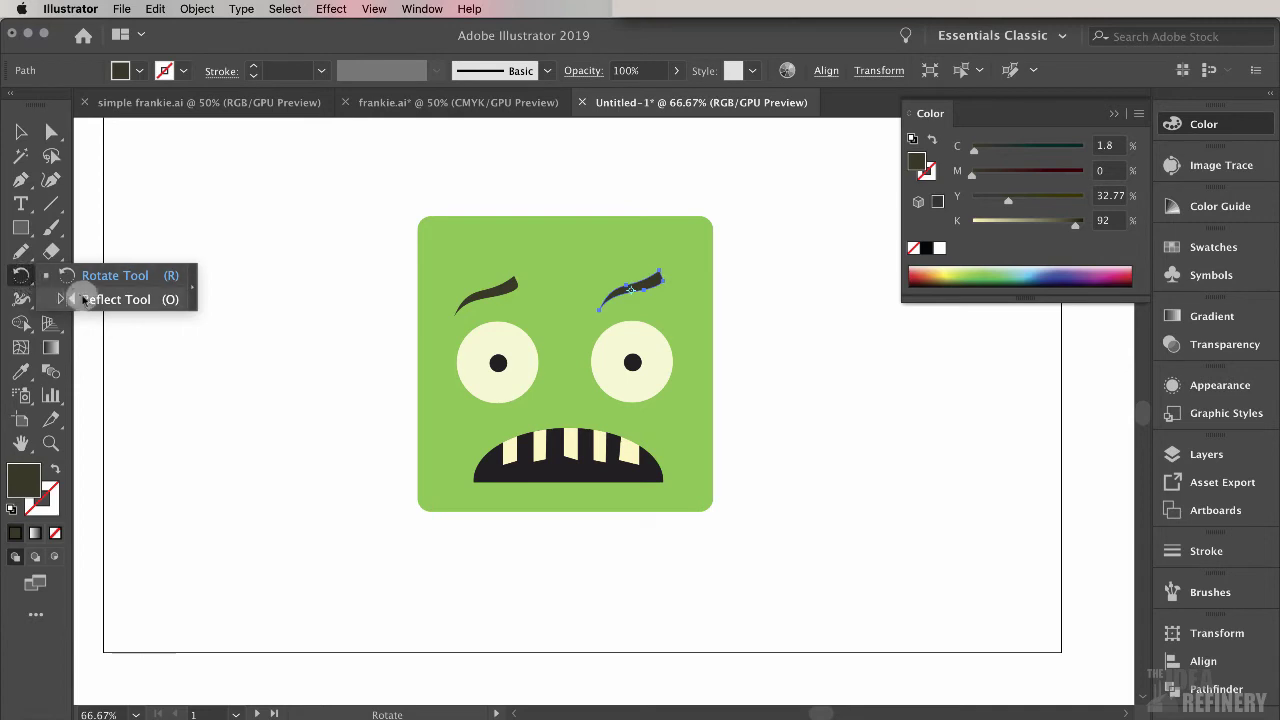
click(110, 299)
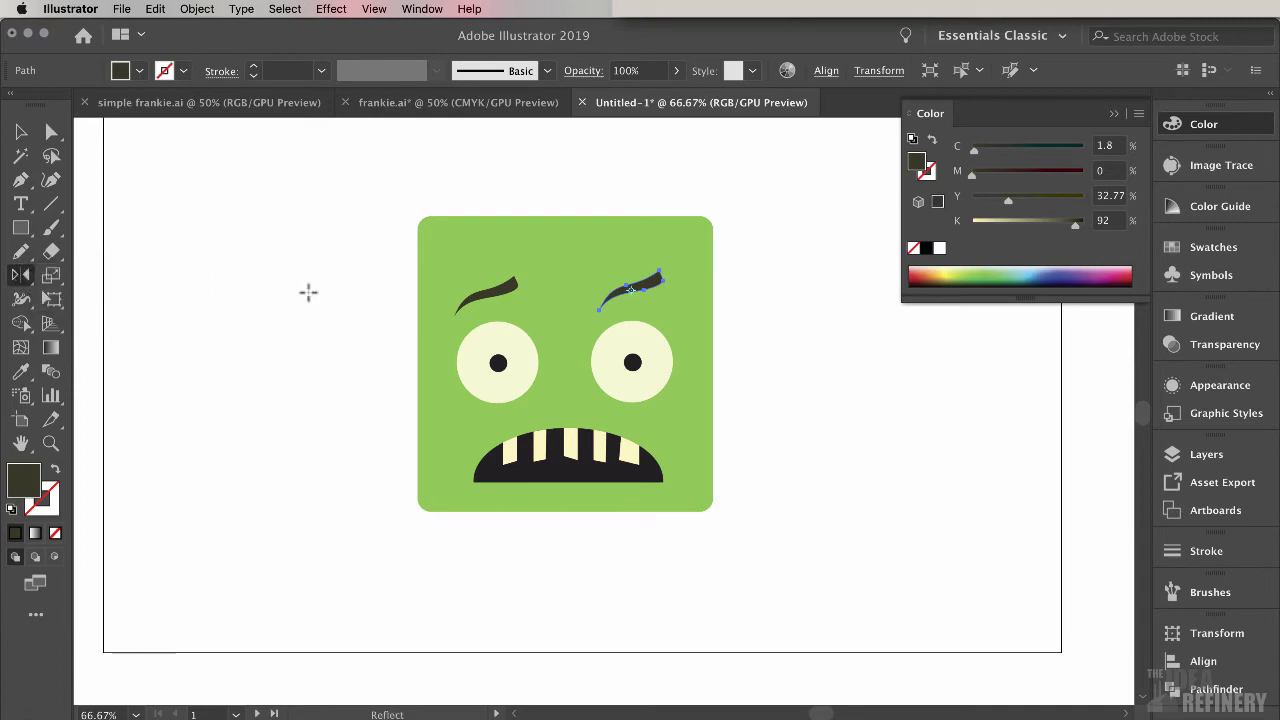
drag(538, 305, 548, 308)
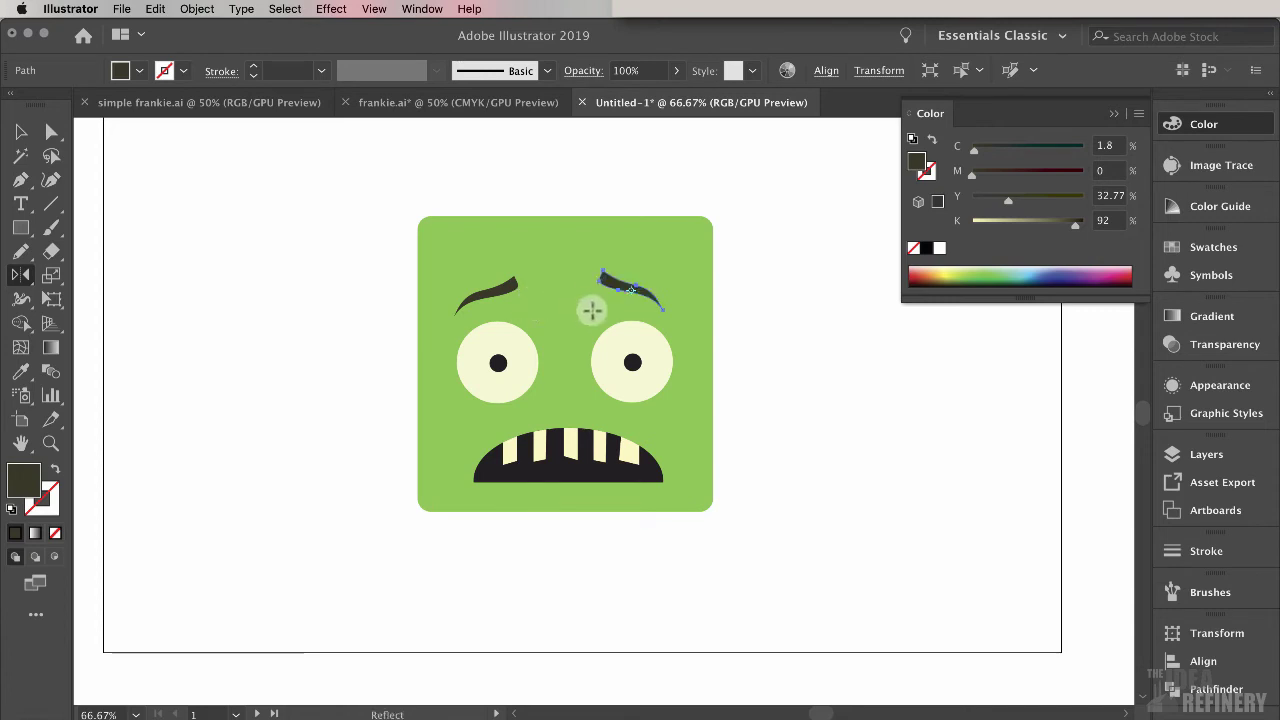
key(v)
click(783, 263)
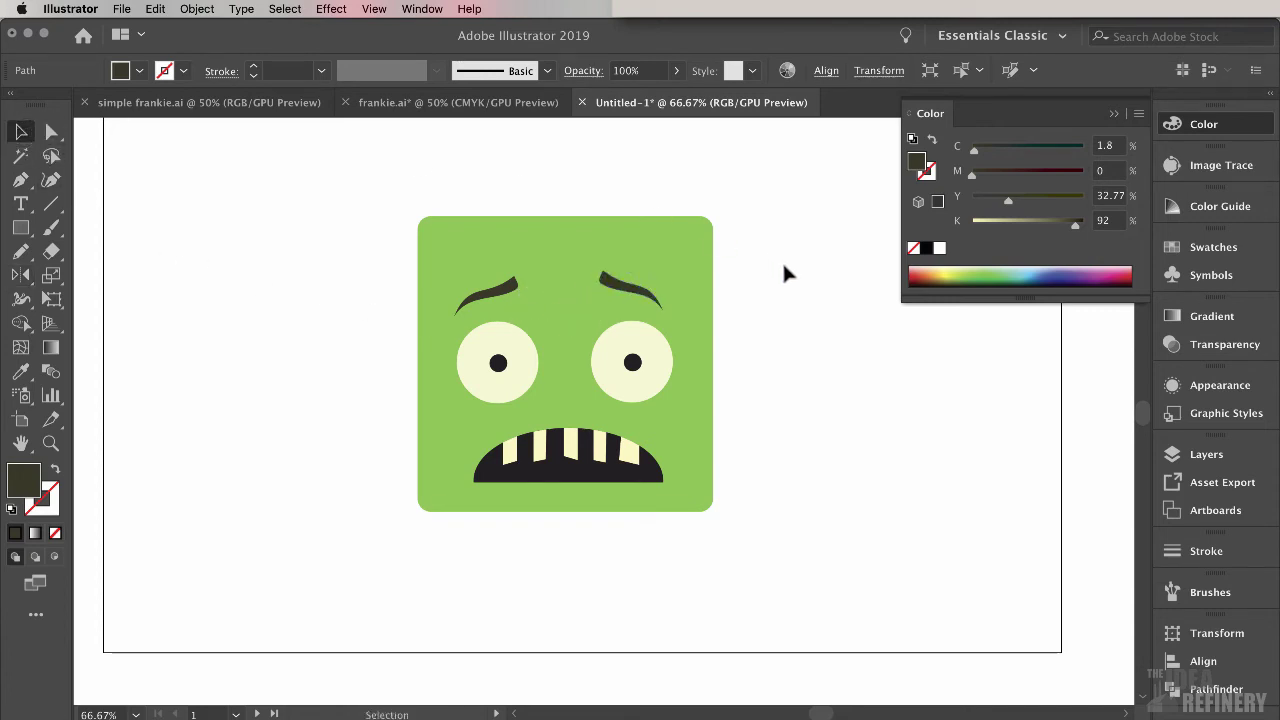
click(638, 291)
drag(643, 291, 647, 296)
click(823, 296)
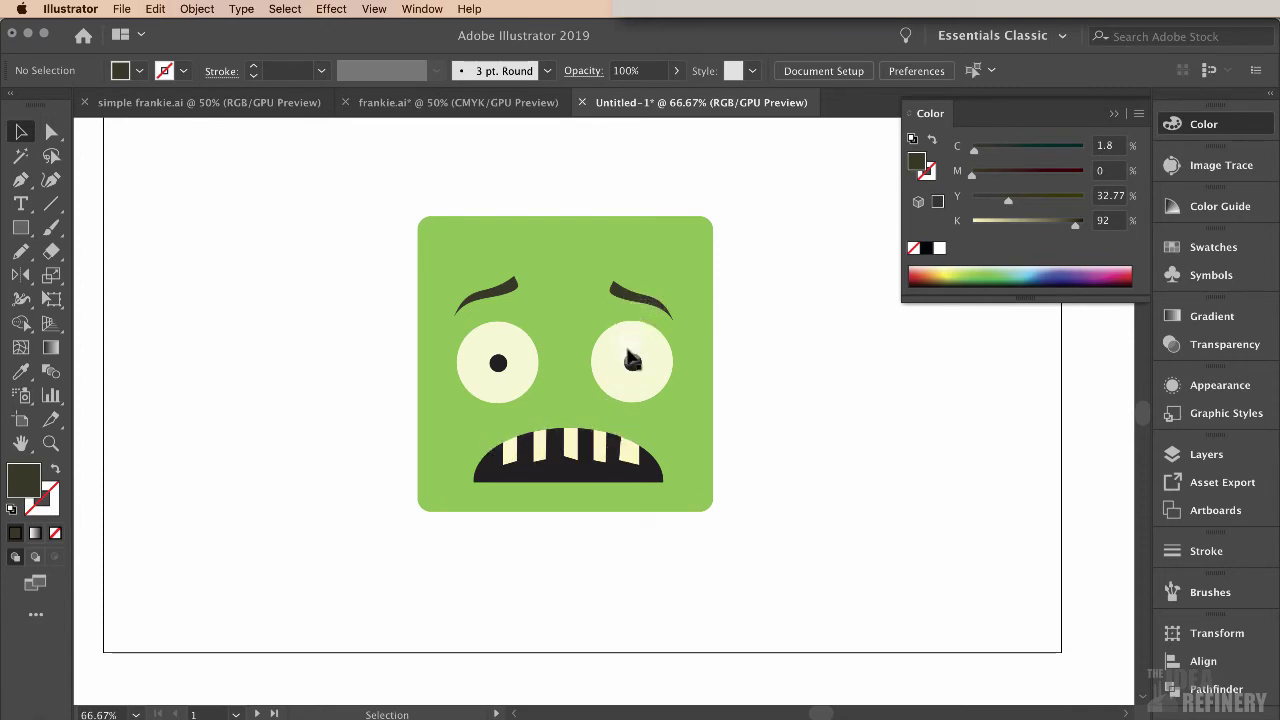
Select all five teeth in the mouth and group them
click(633, 456)
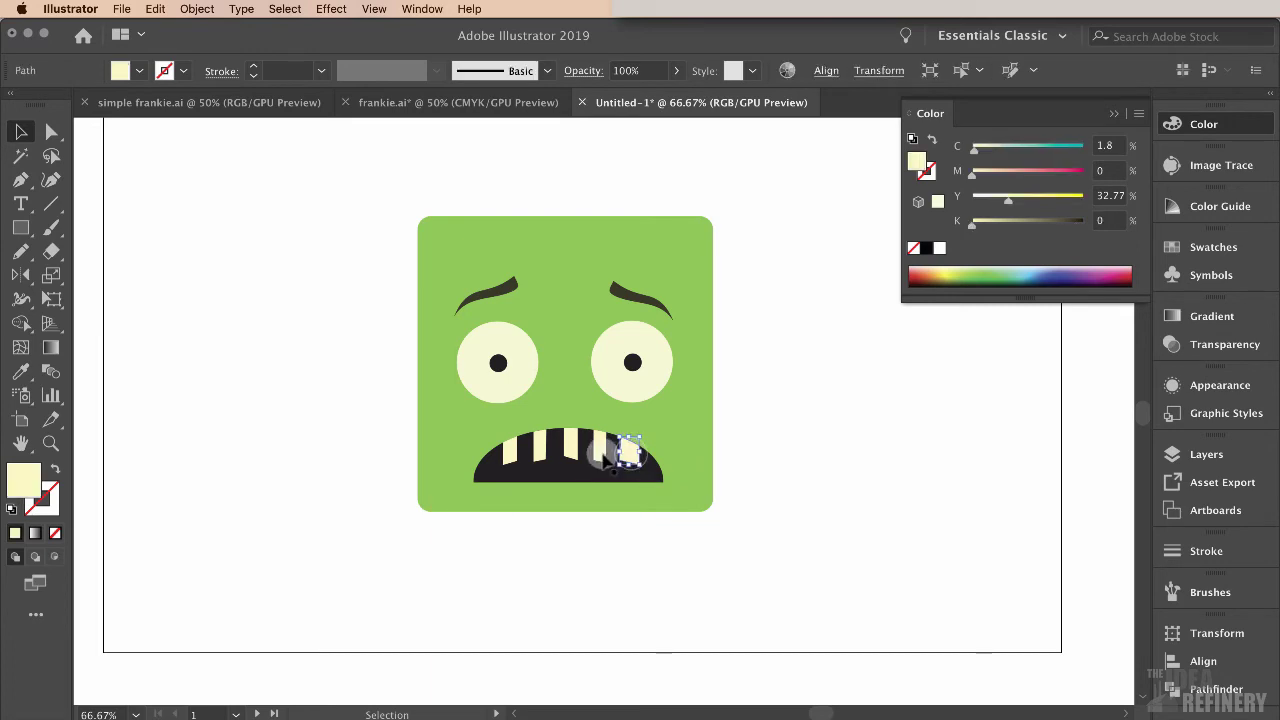
shift+click(600, 450)
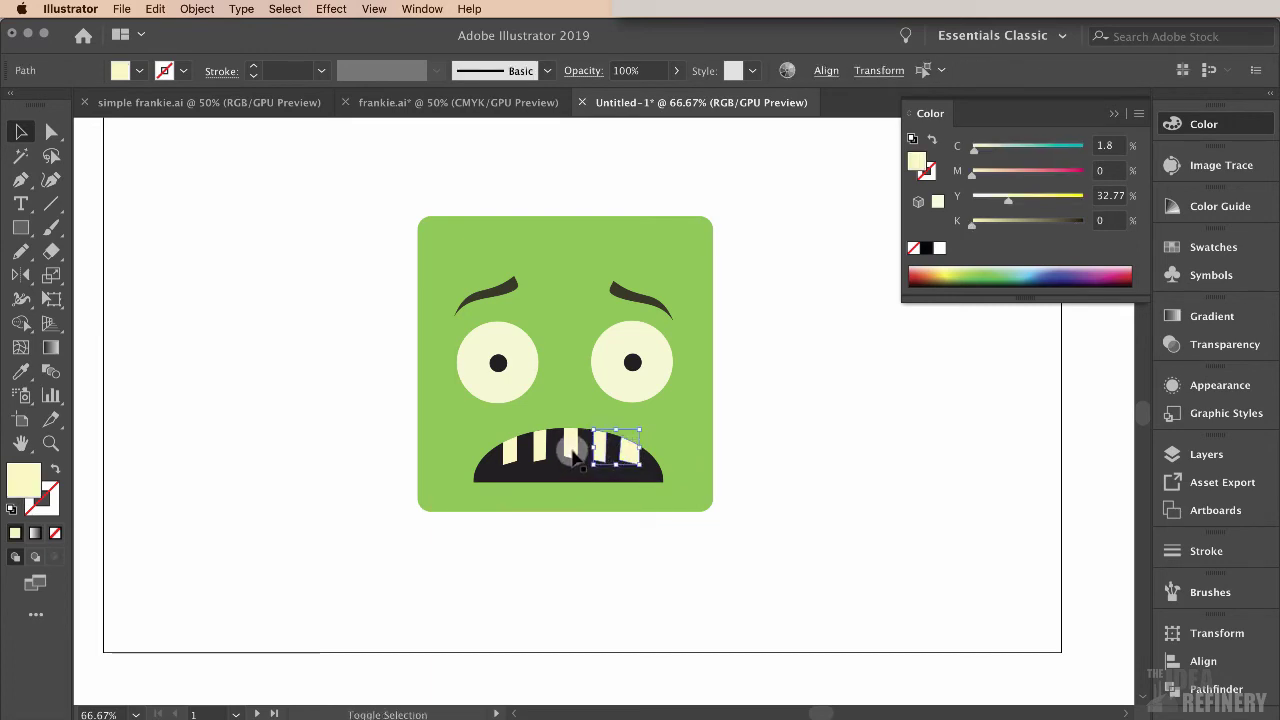
shift+click(570, 448)
shift+click(509, 452)
shift+click(540, 446)
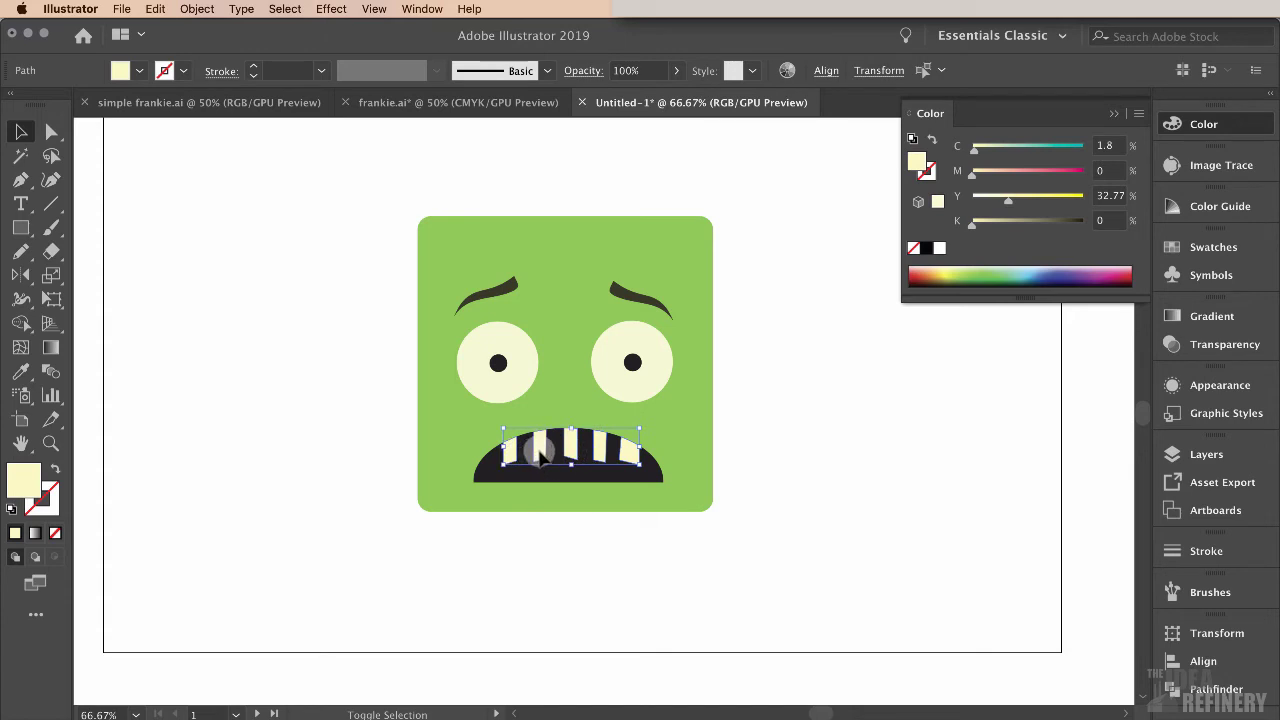
click(197, 9)
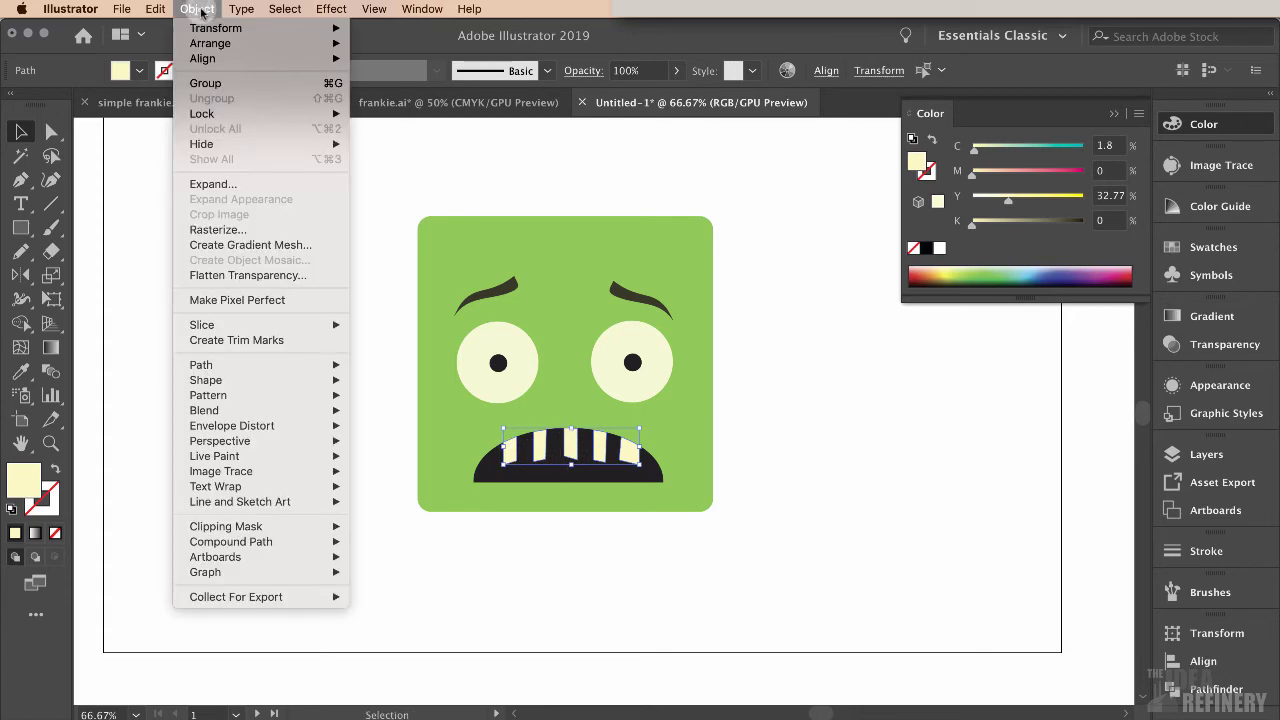
click(205, 83)
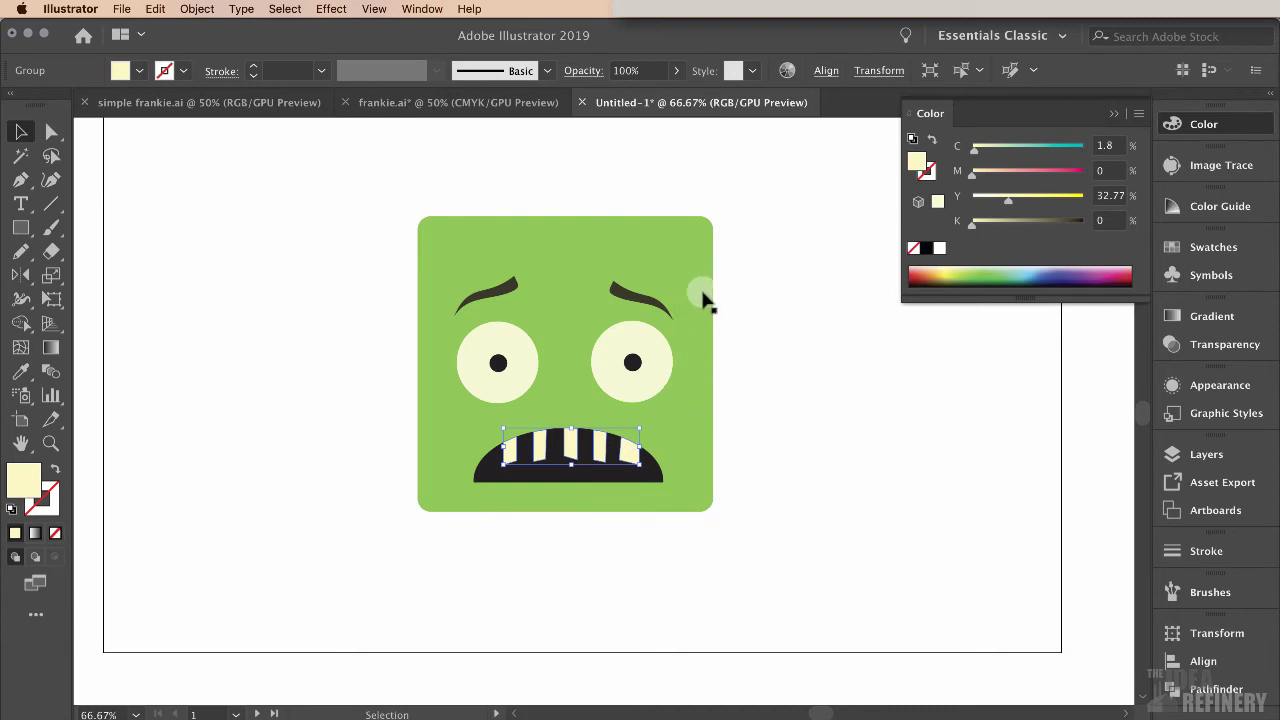
Copy both pale eyeball circles and paste the duplicates directly in front of the originals
click(656, 360)
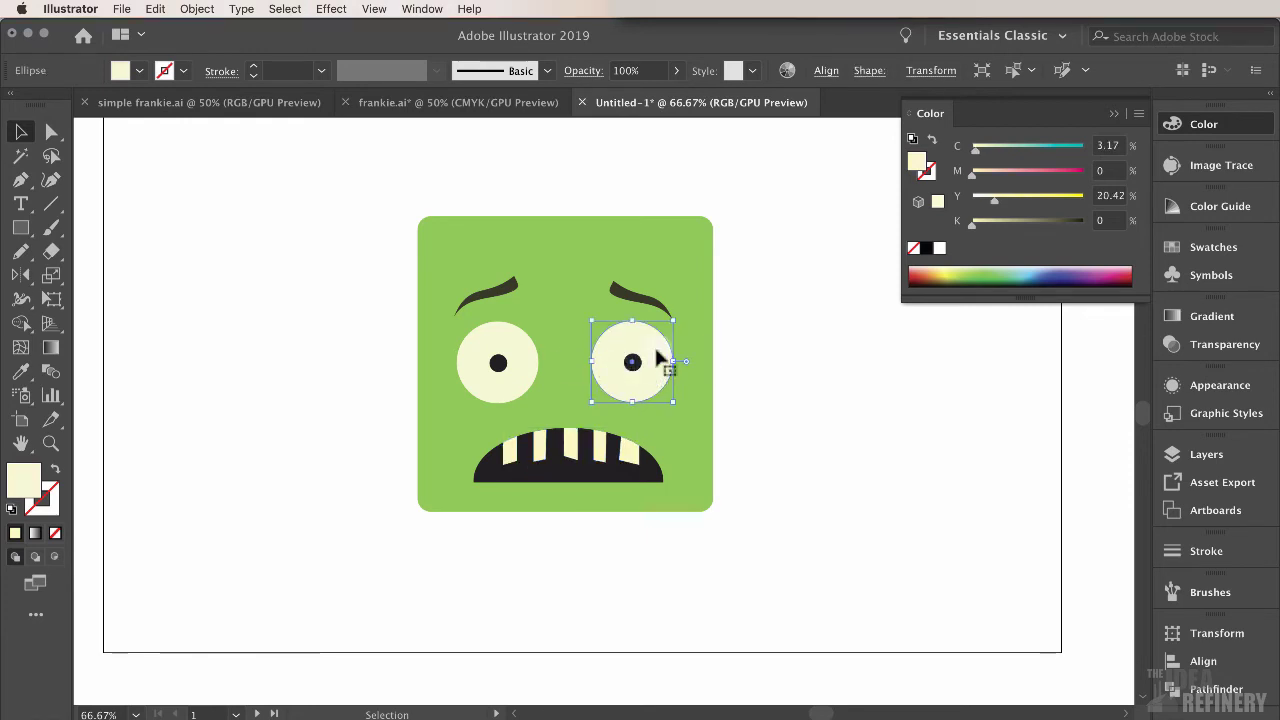
shift+click(513, 342)
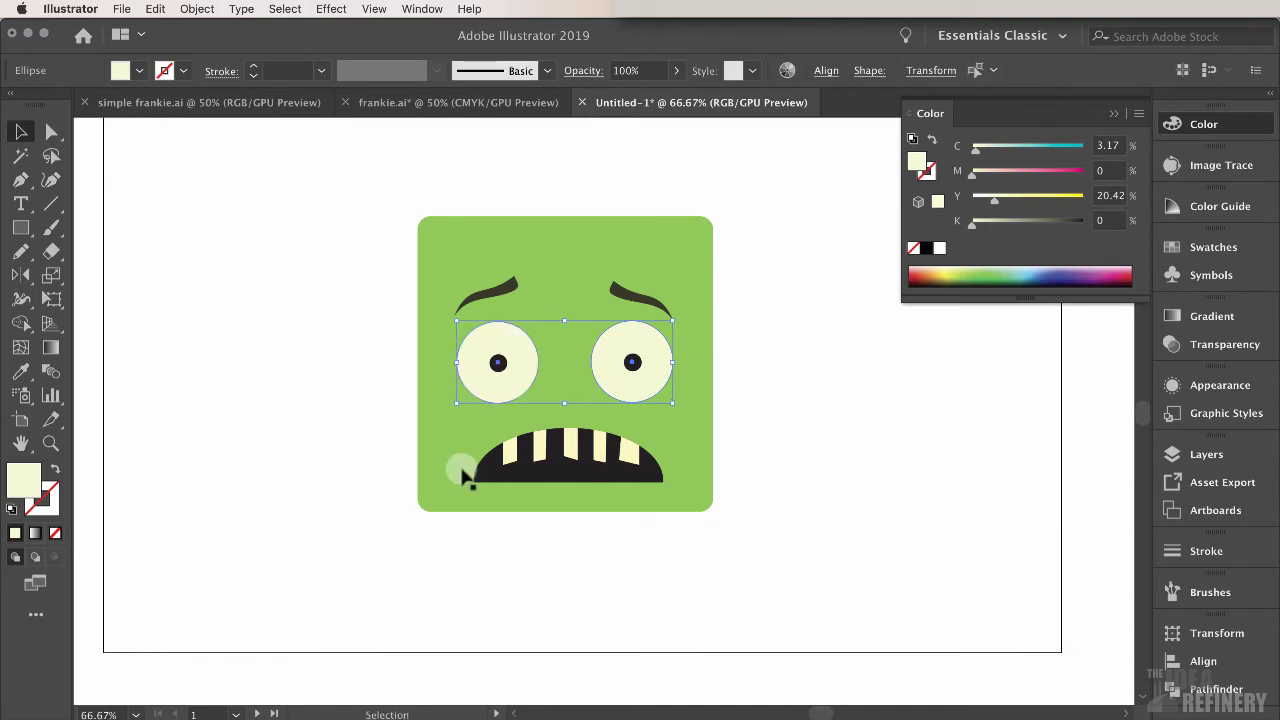
click(197, 9)
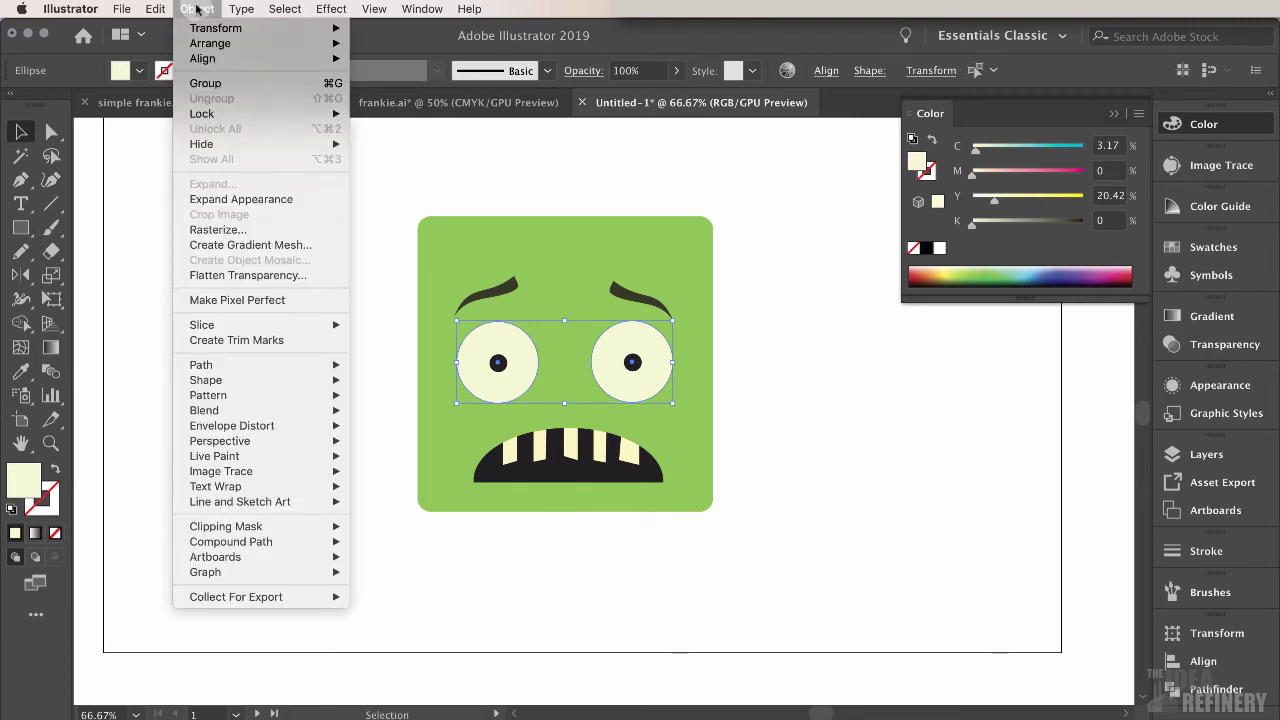
mouse_move(161, 9)
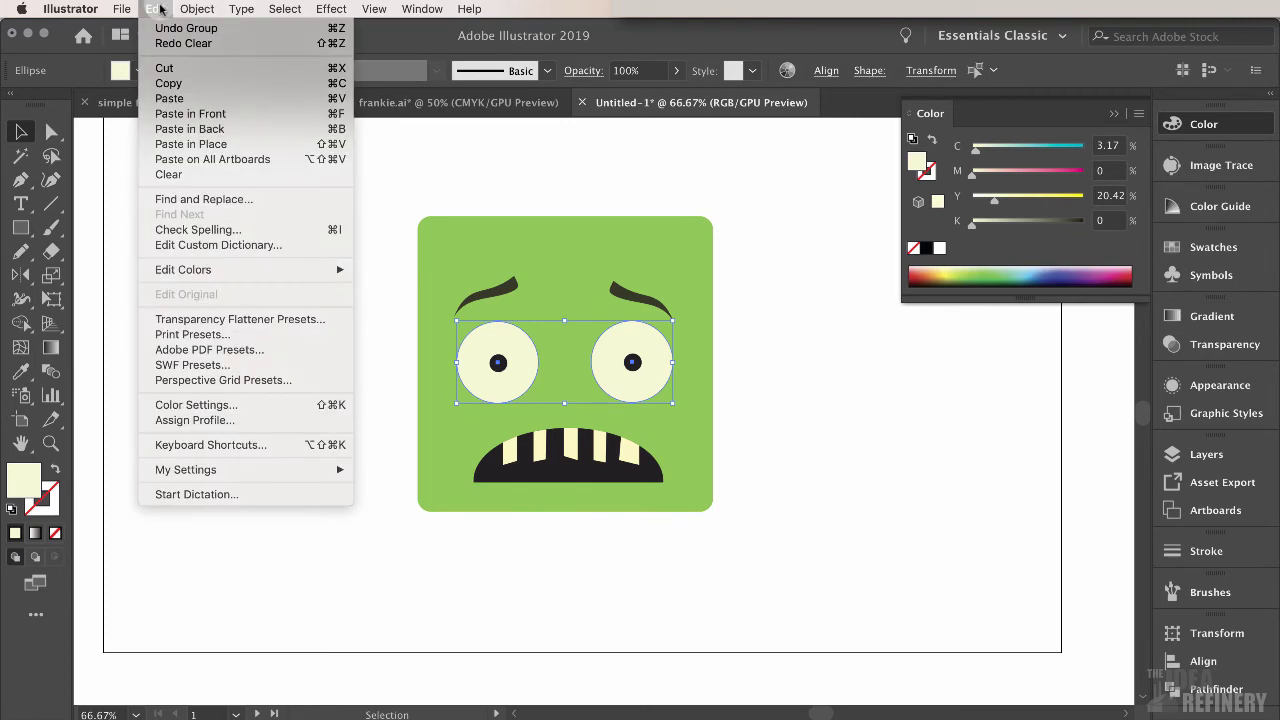
click(173, 85)
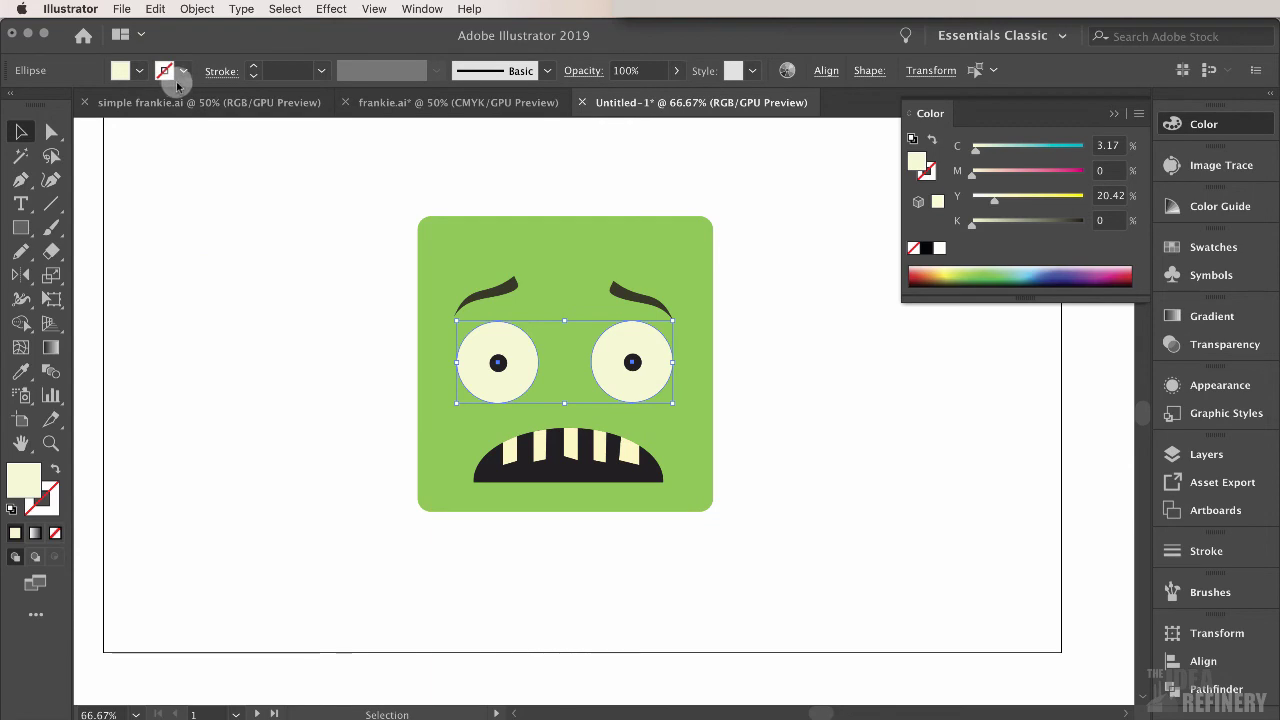
click(155, 8)
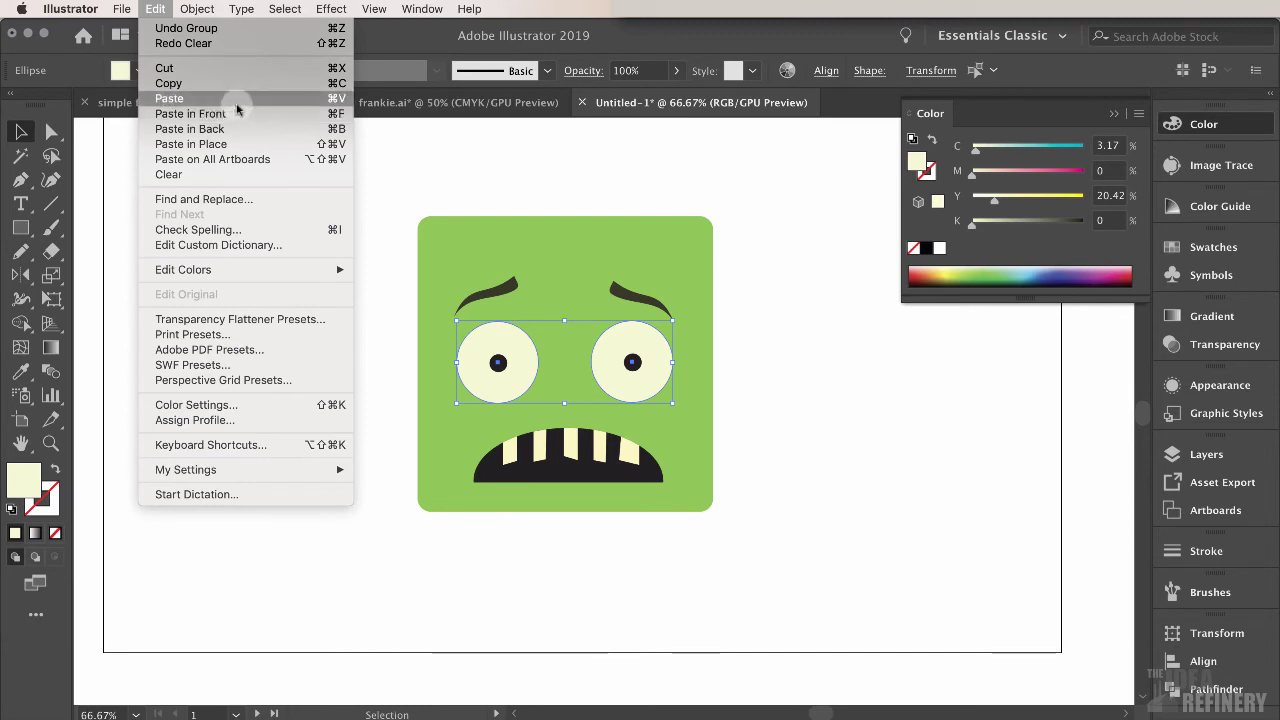
click(339, 116)
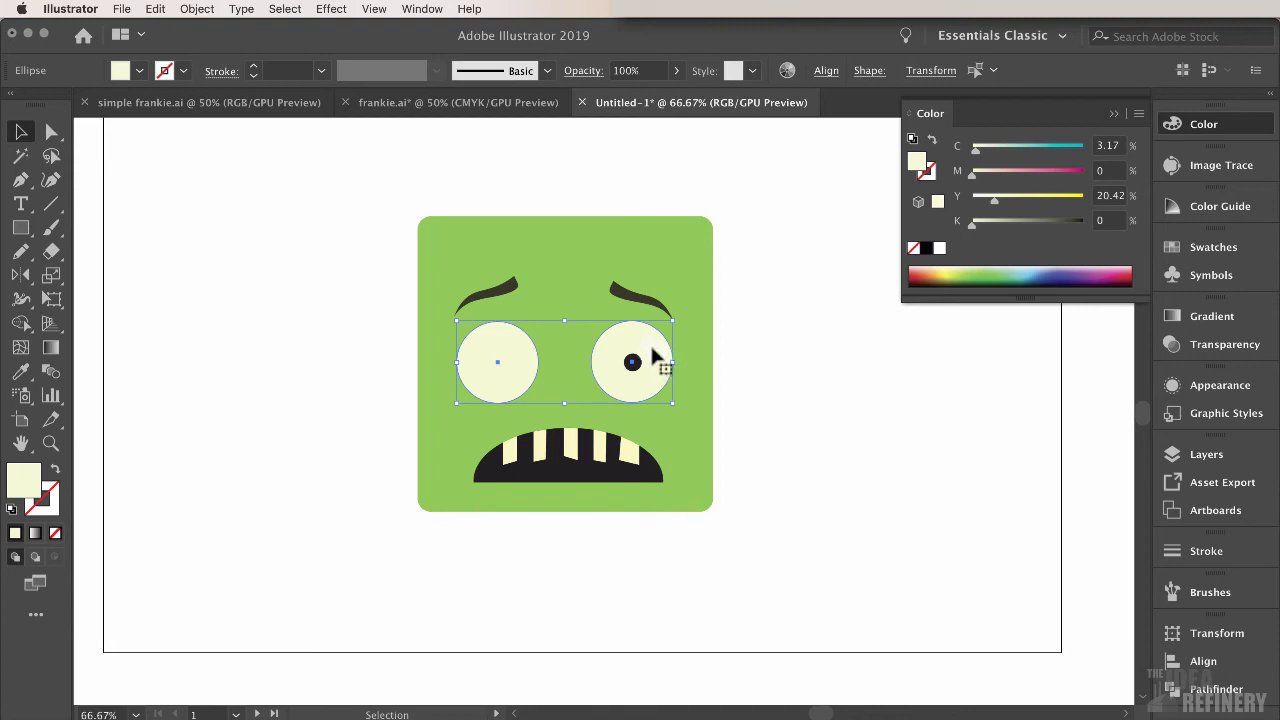
Try moving the pasted eye circles up and away from the originals, and undo the move
drag(652, 355, 680, 301)
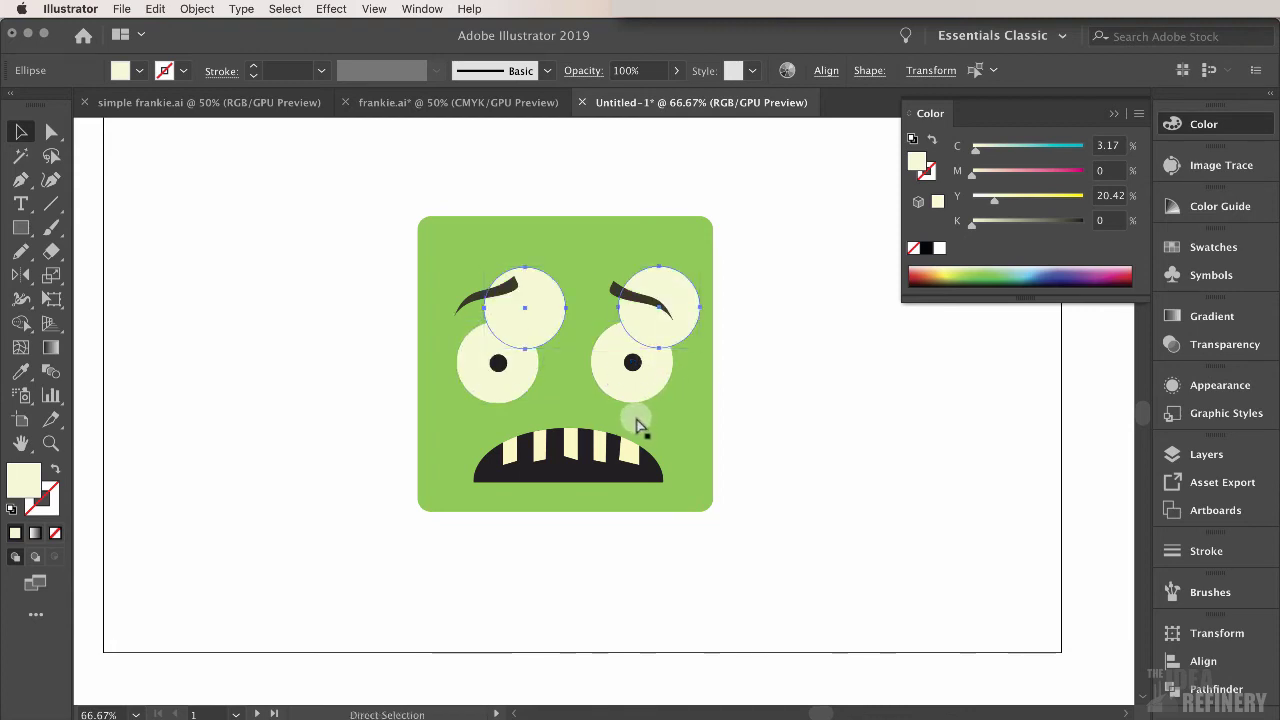
key(super+z)
key(v)
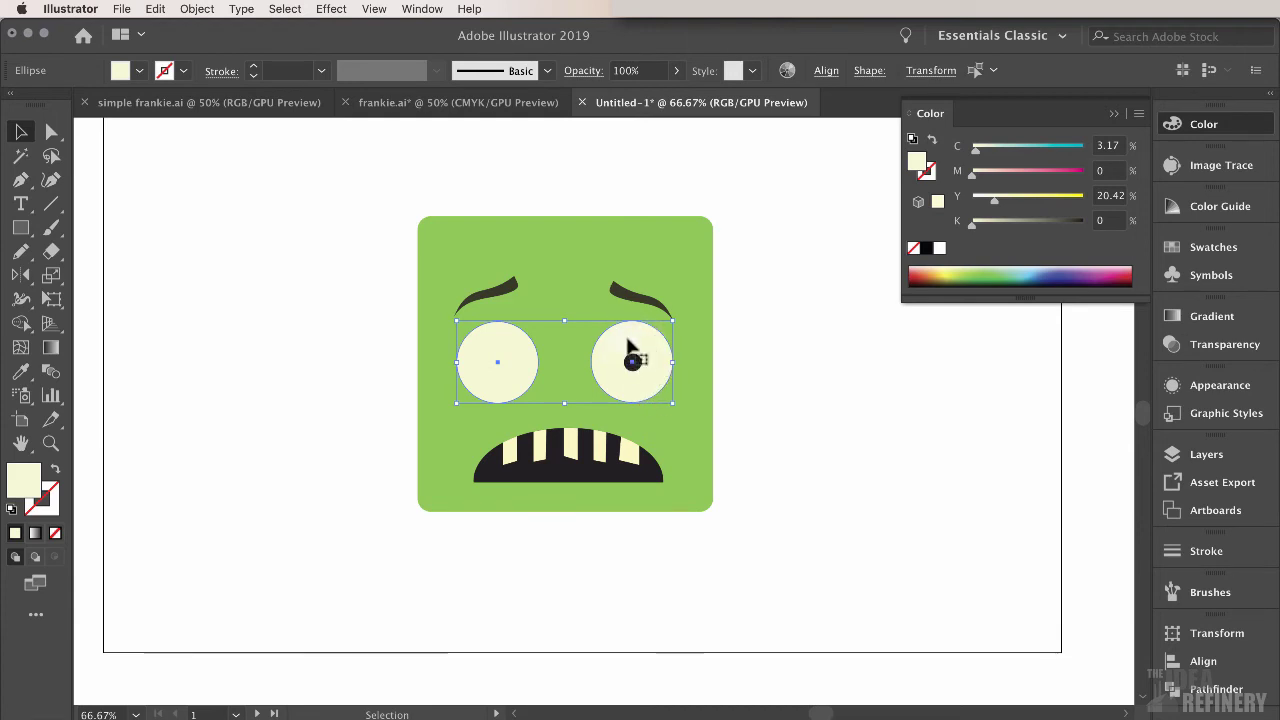
Bring the two pasted eye circles to the front so they cover both pupils
click(195, 9)
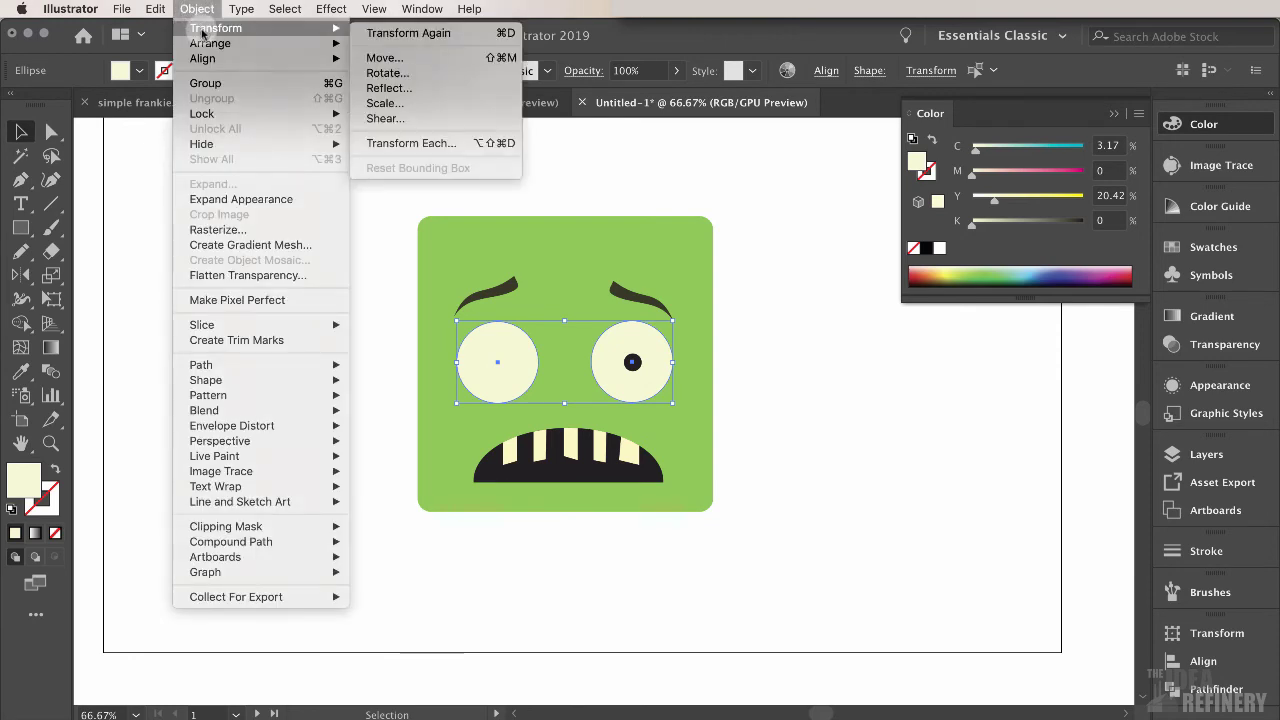
mouse_move(203, 43)
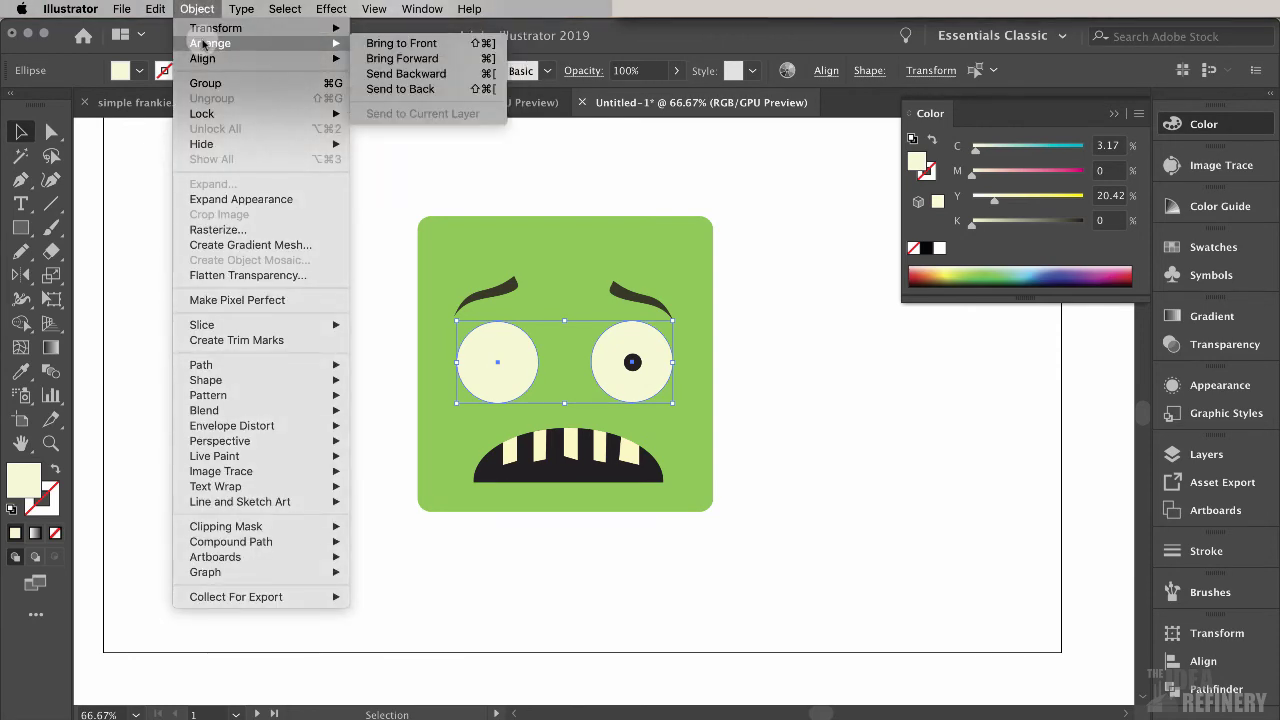
click(401, 45)
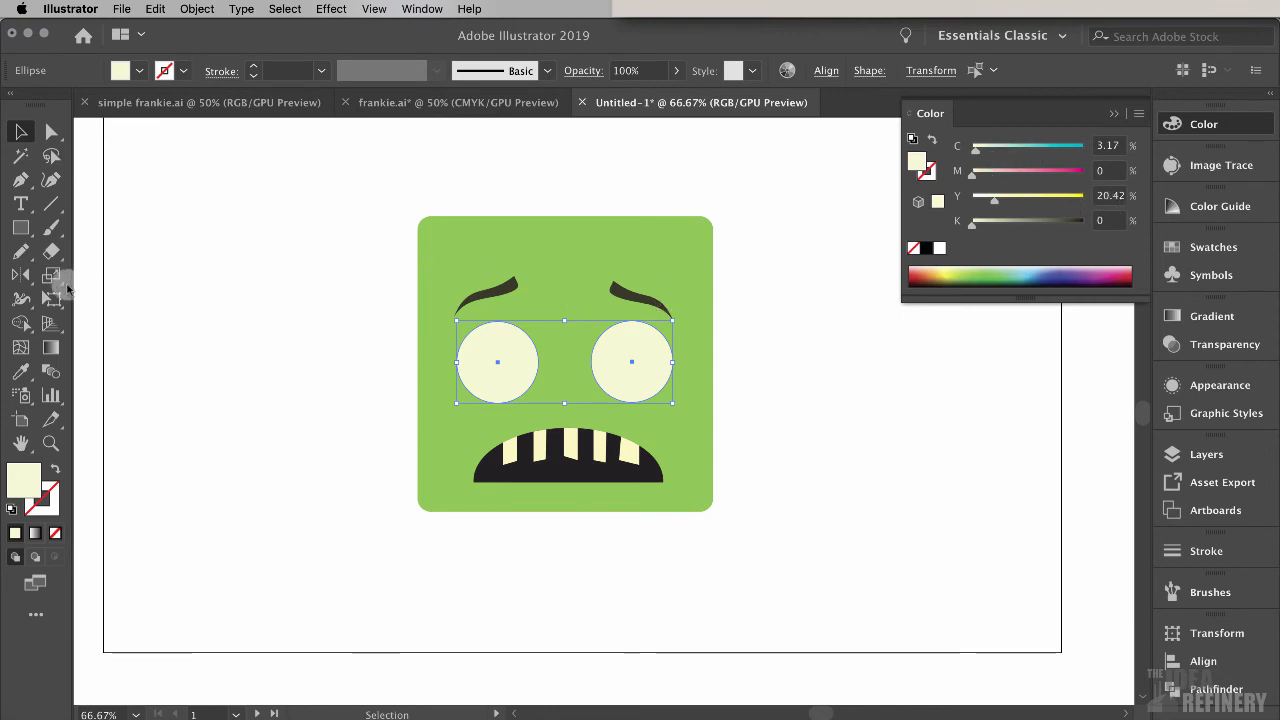
Fill the two front eye circles with the green sampled from the face using the Eyedropper, and deselect them
click(21, 375)
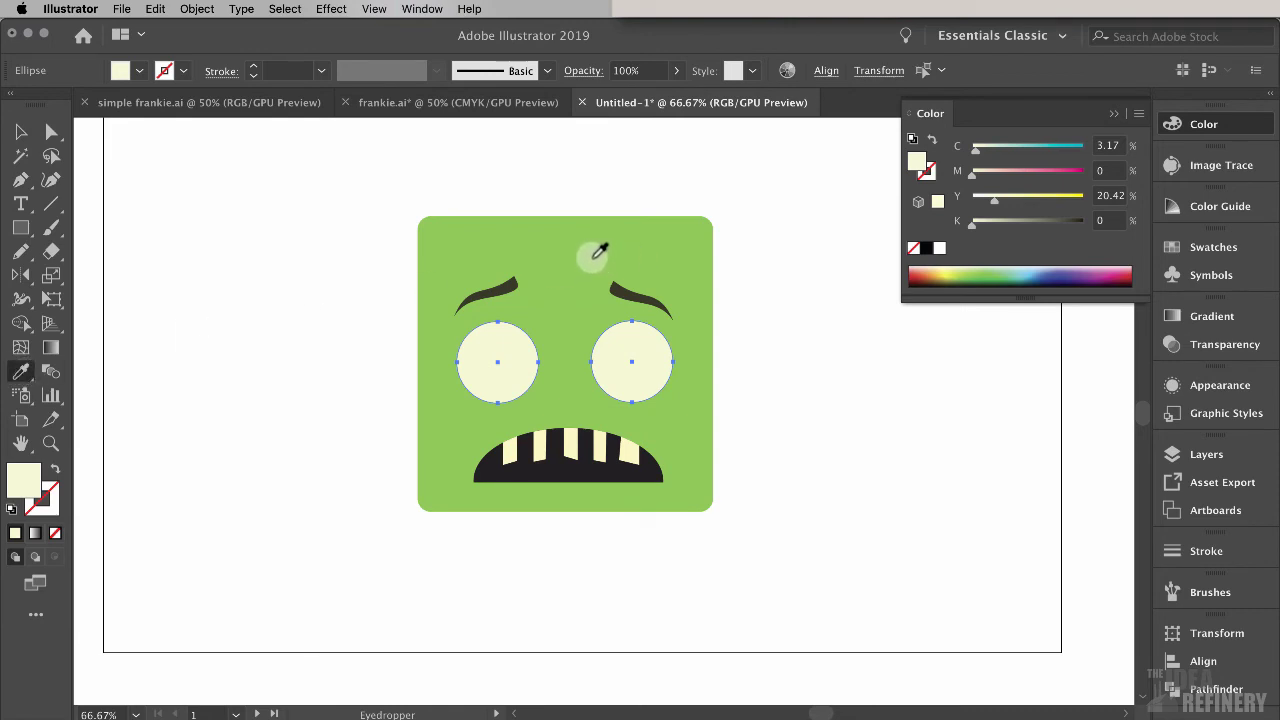
click(598, 253)
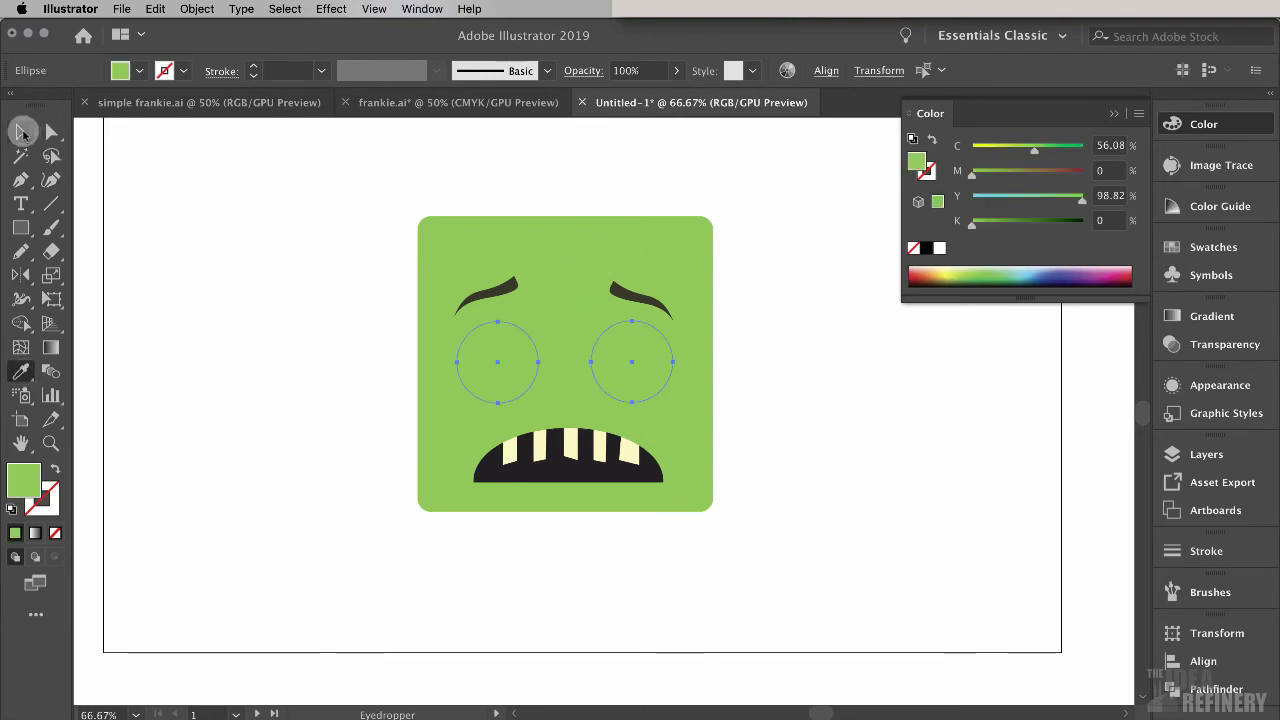
click(21, 131)
click(518, 170)
Select both green eye circles again and darken their fill to 12% black
click(600, 361)
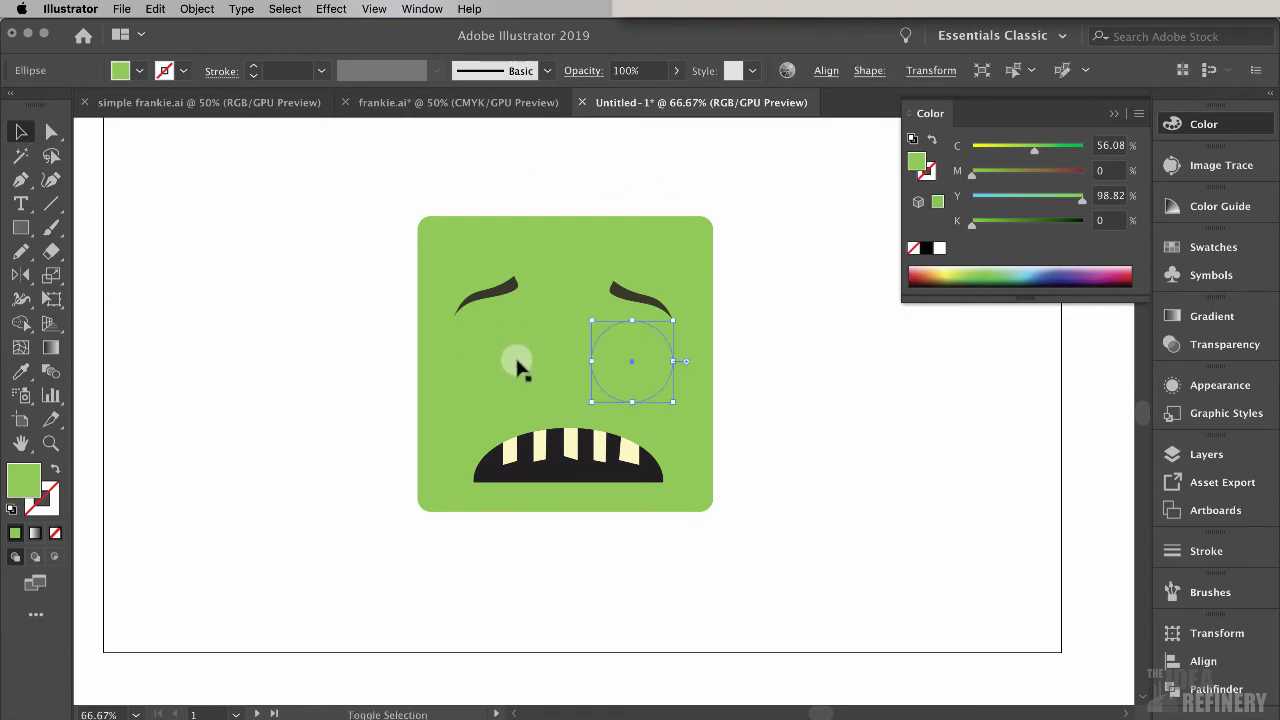
shift+click(517, 370)
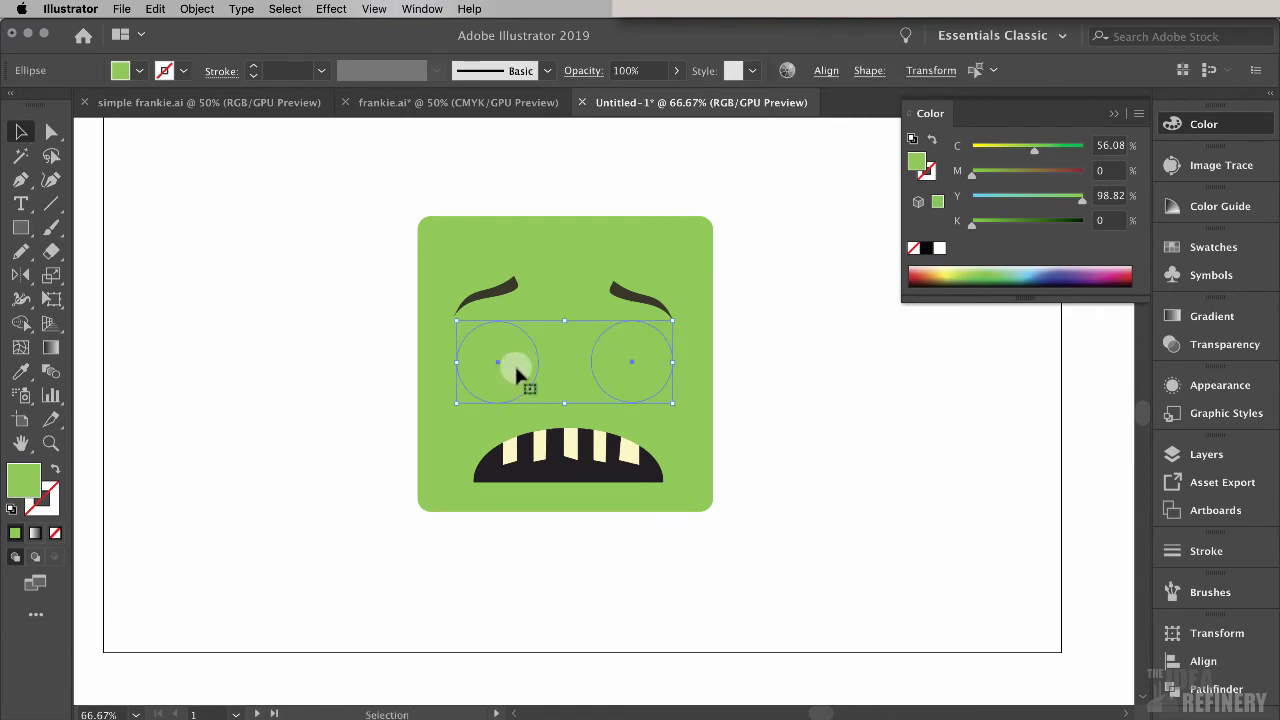
click(652, 357)
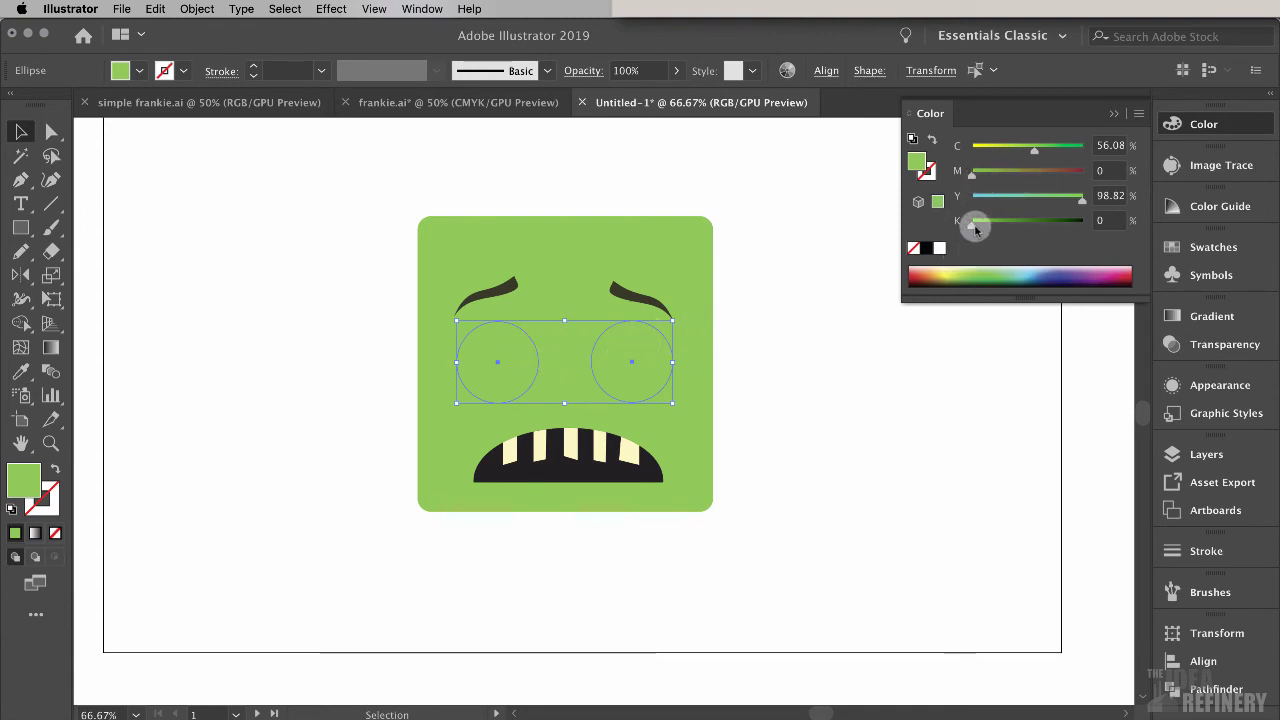
drag(977, 229, 979, 238)
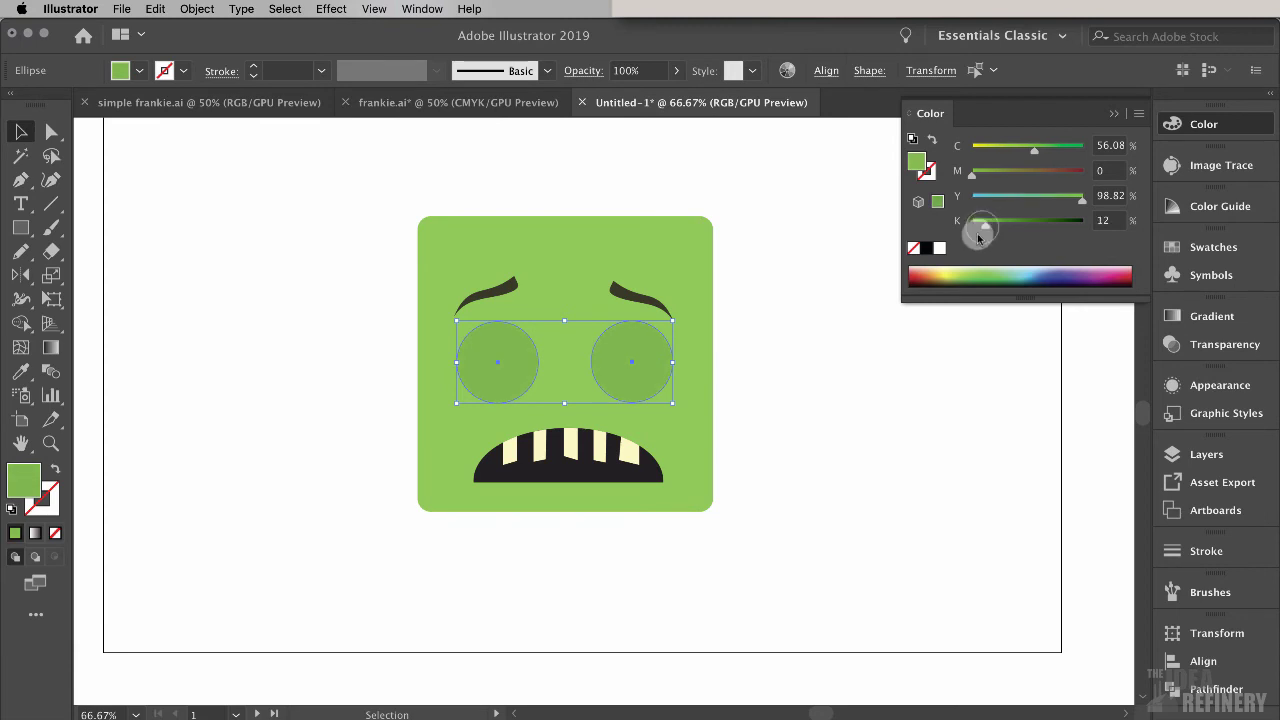
click(786, 238)
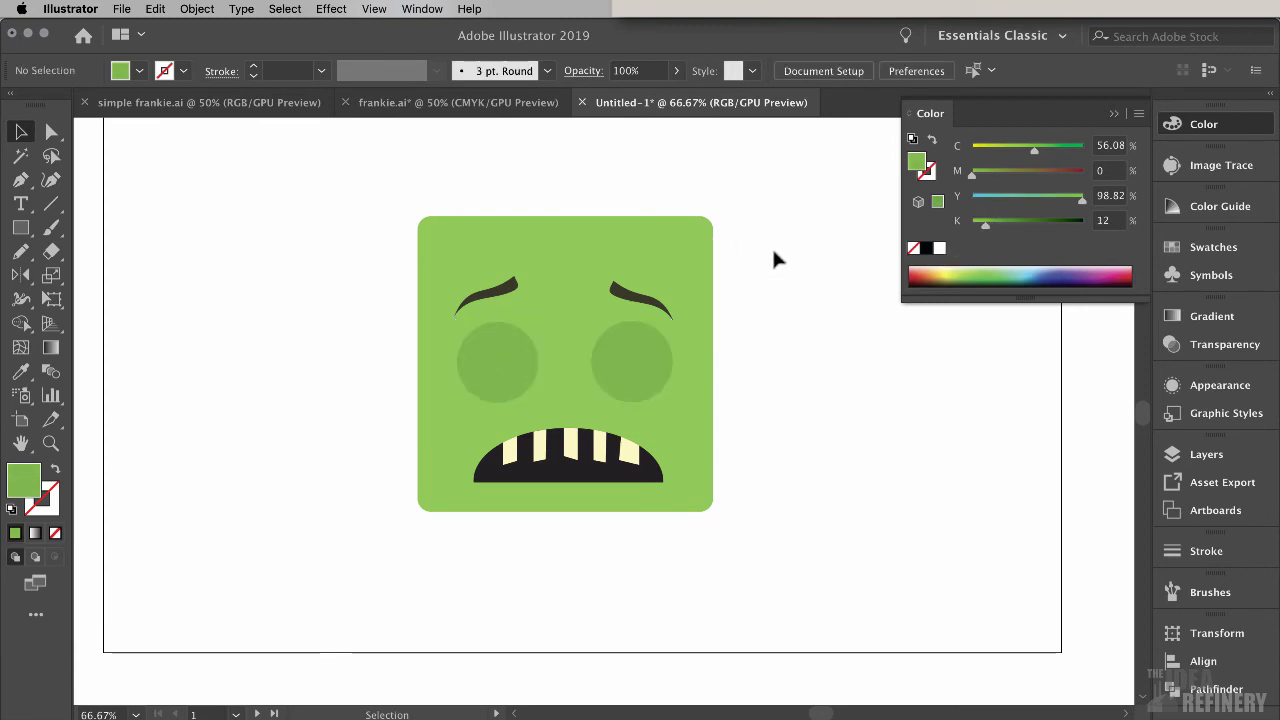
click(640, 381)
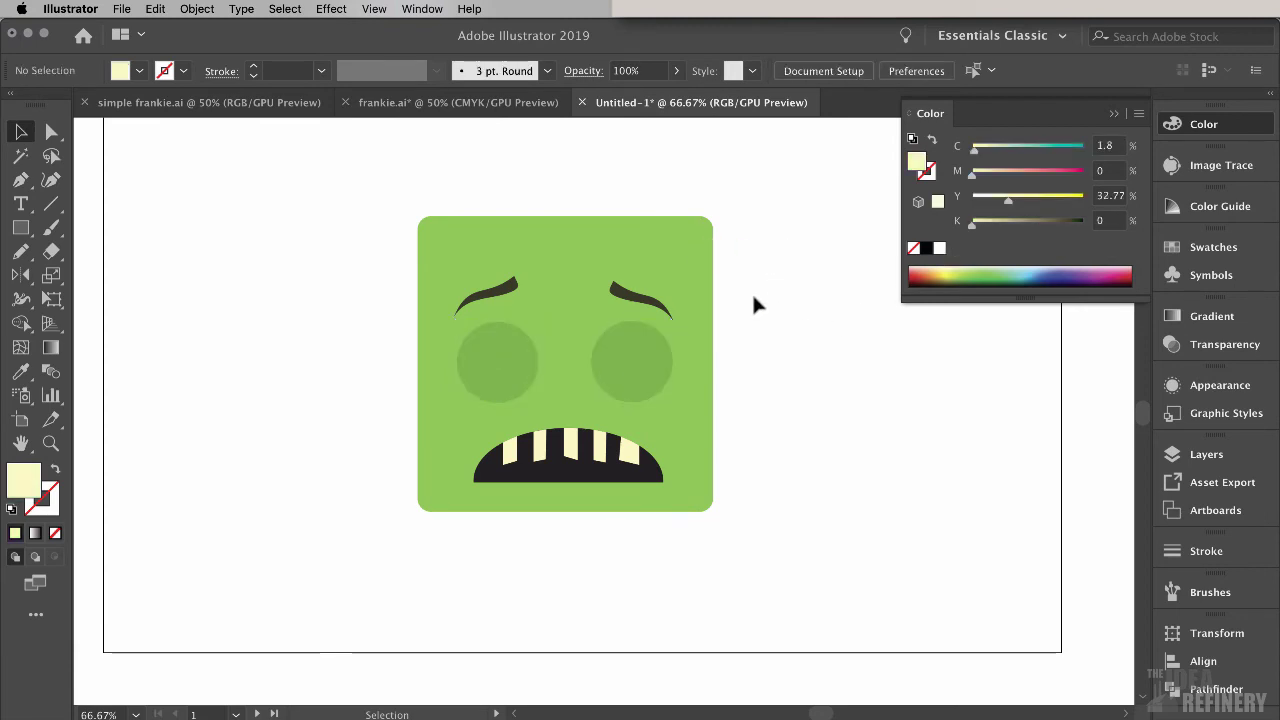
click(708, 314)
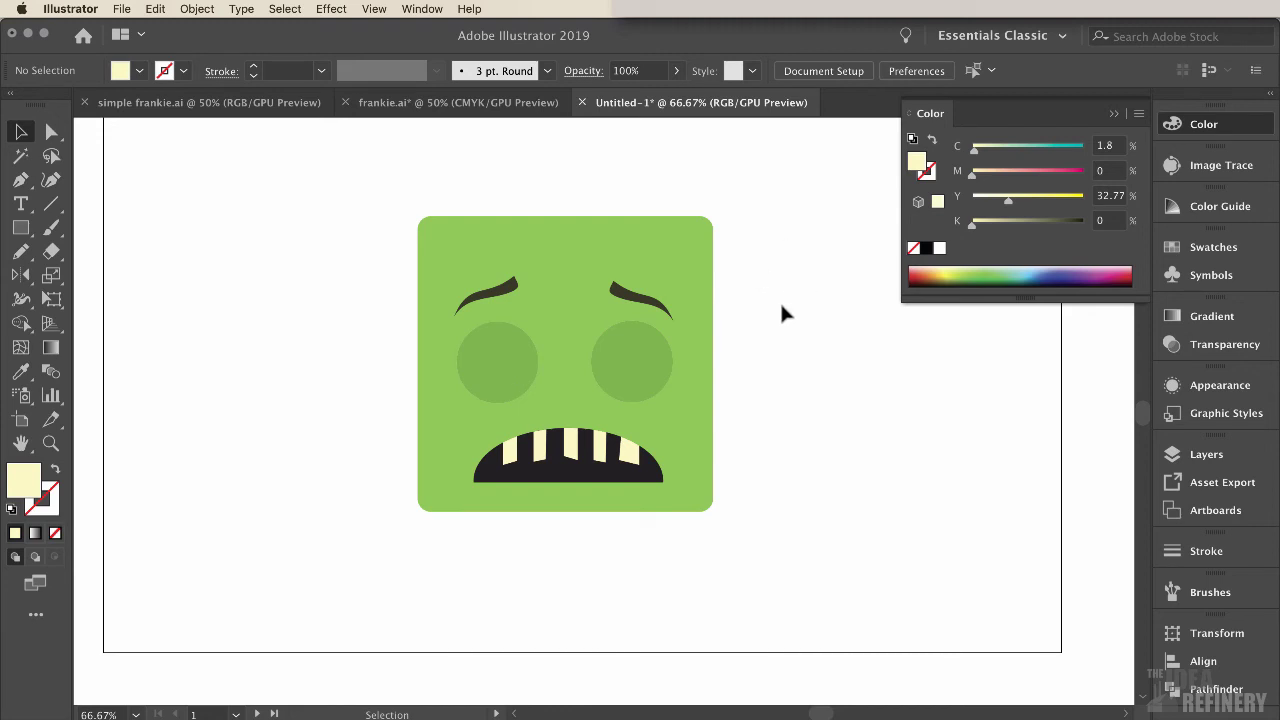
Select all five teeth in the mouth, group them, and deselect the group
click(632, 456)
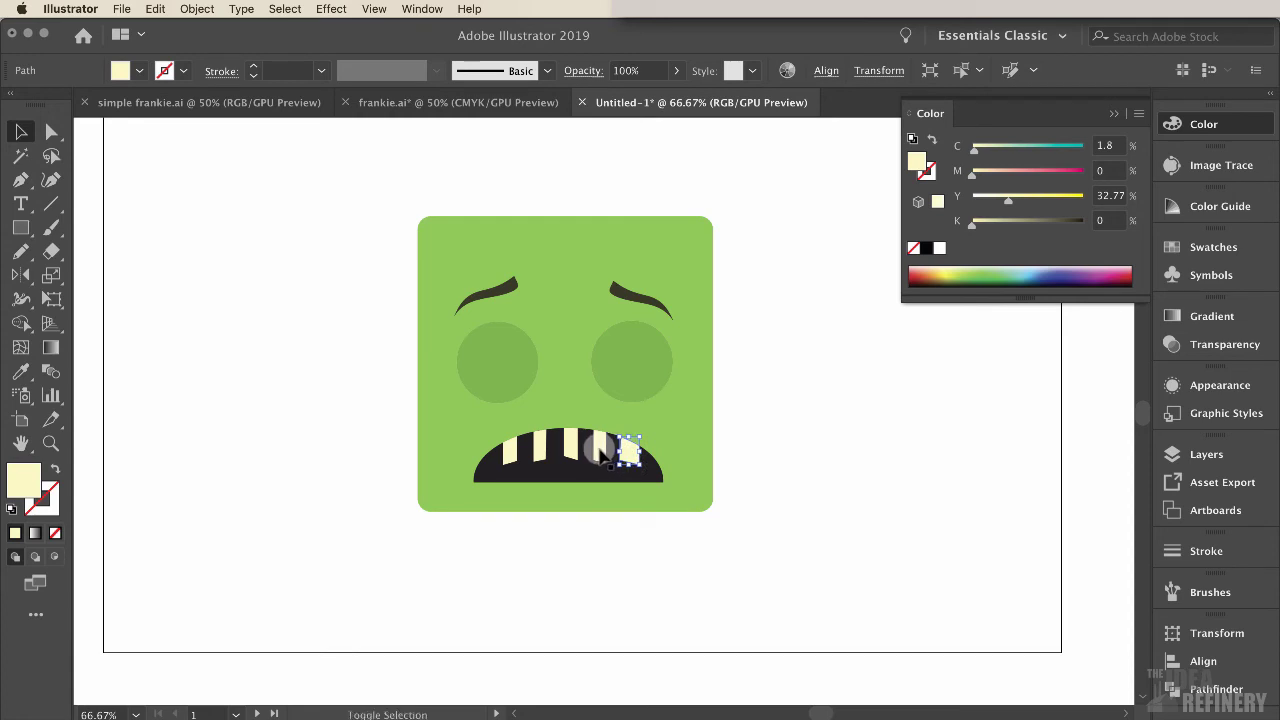
shift+click(602, 450)
shift+click(571, 445)
shift+click(540, 445)
shift+click(510, 450)
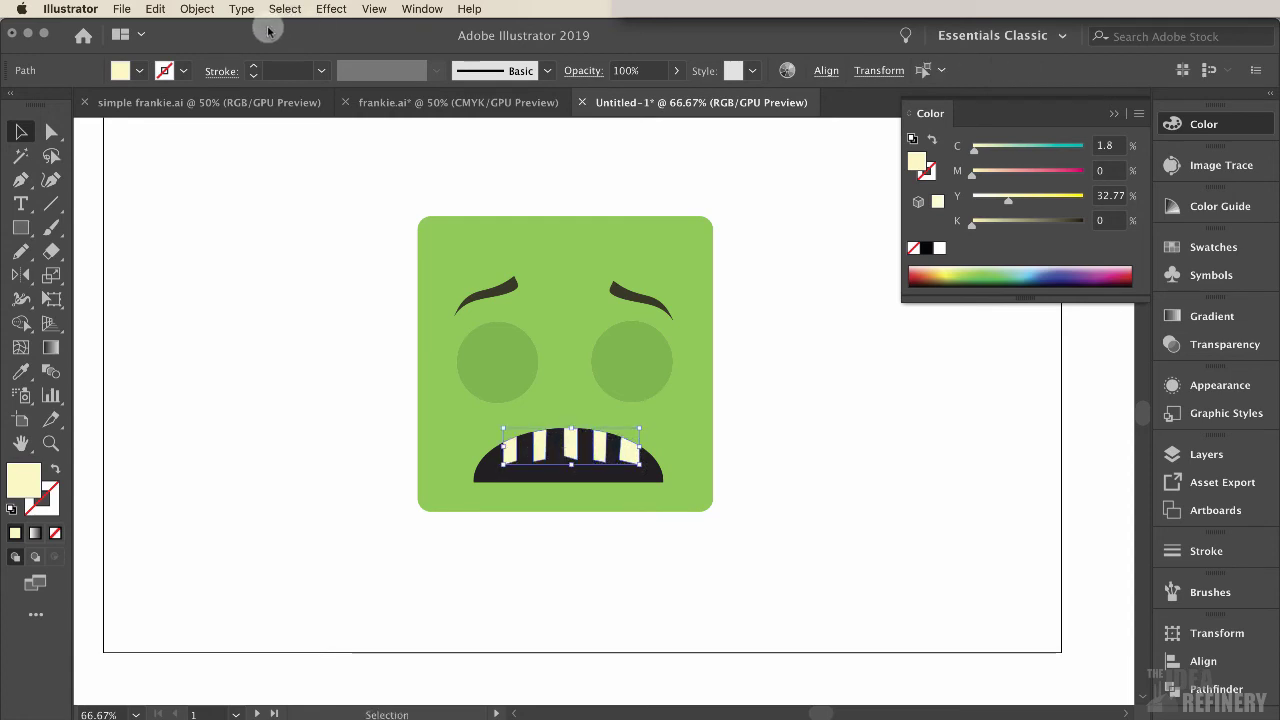
click(197, 9)
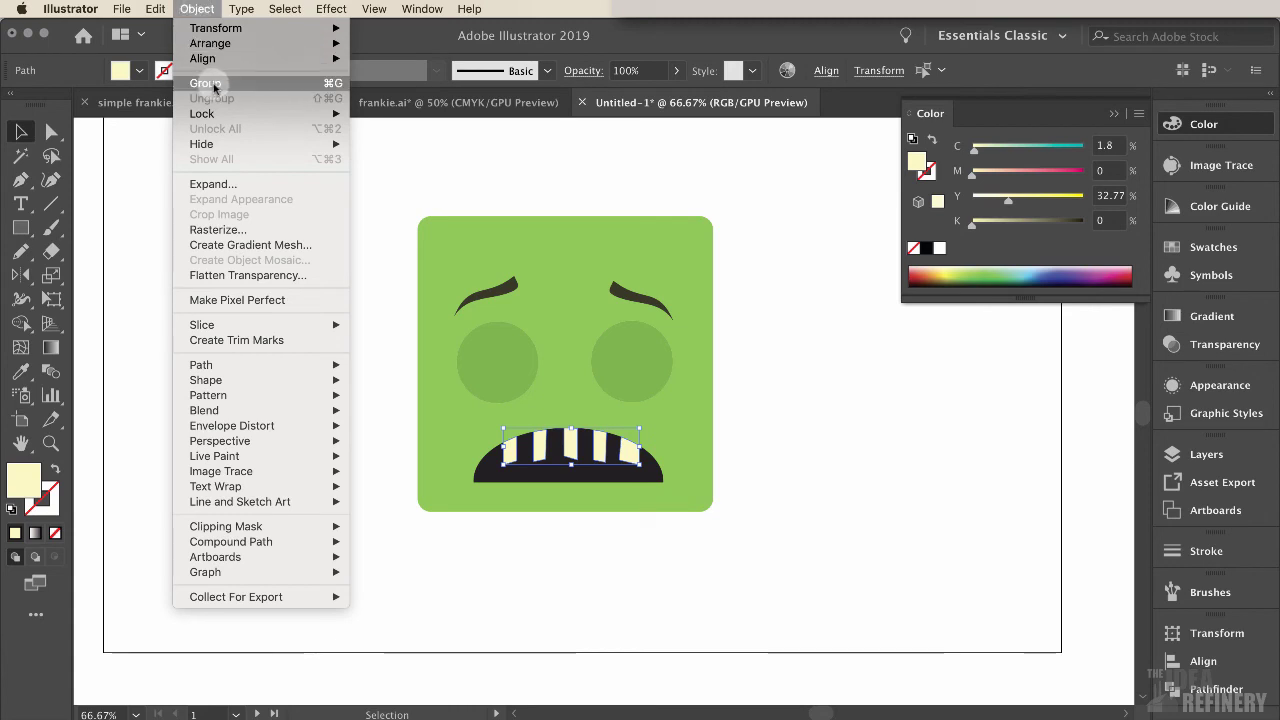
click(332, 84)
click(810, 322)
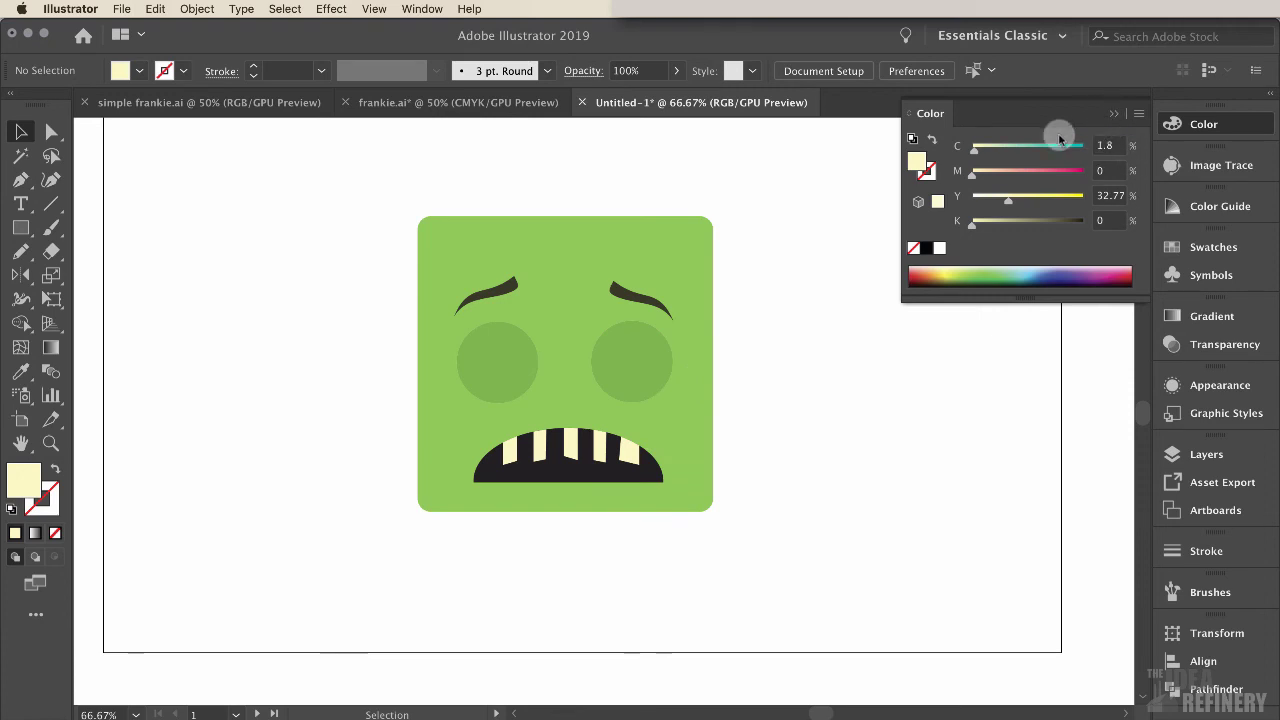
Target all the artwork on Layer 1 and release it to separate layers with the Sequence option
click(1180, 454)
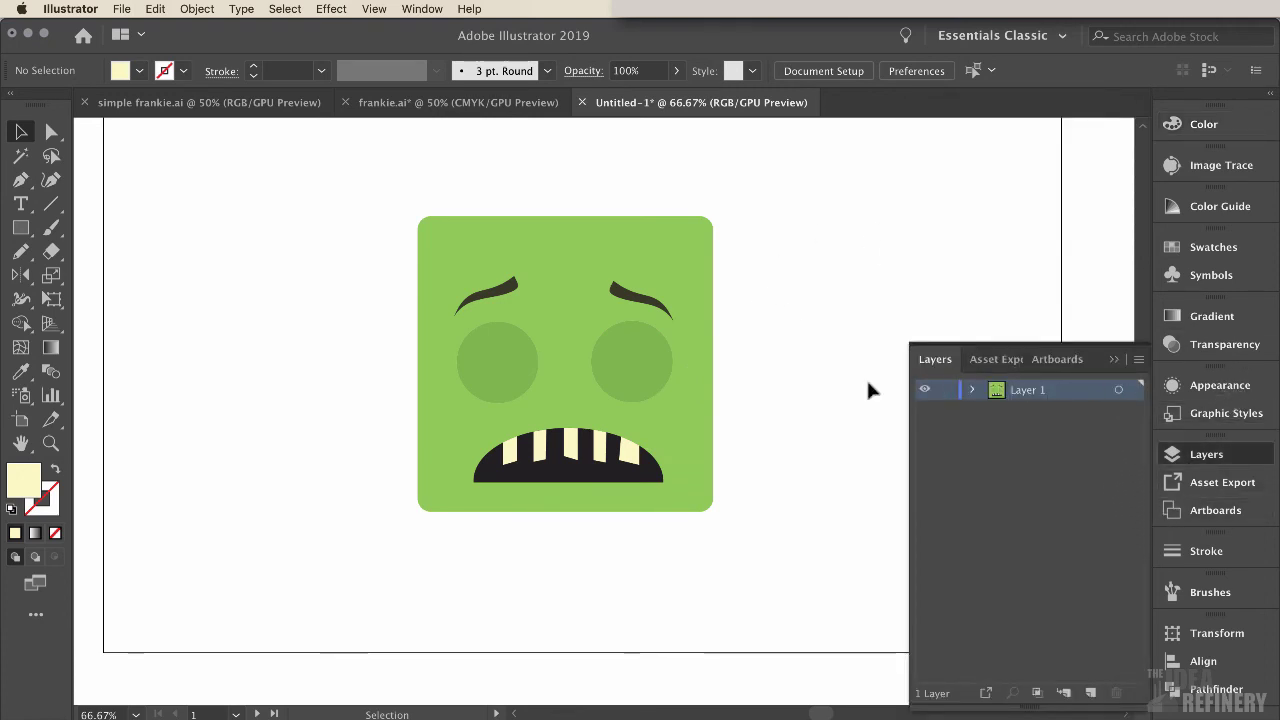
click(1118, 391)
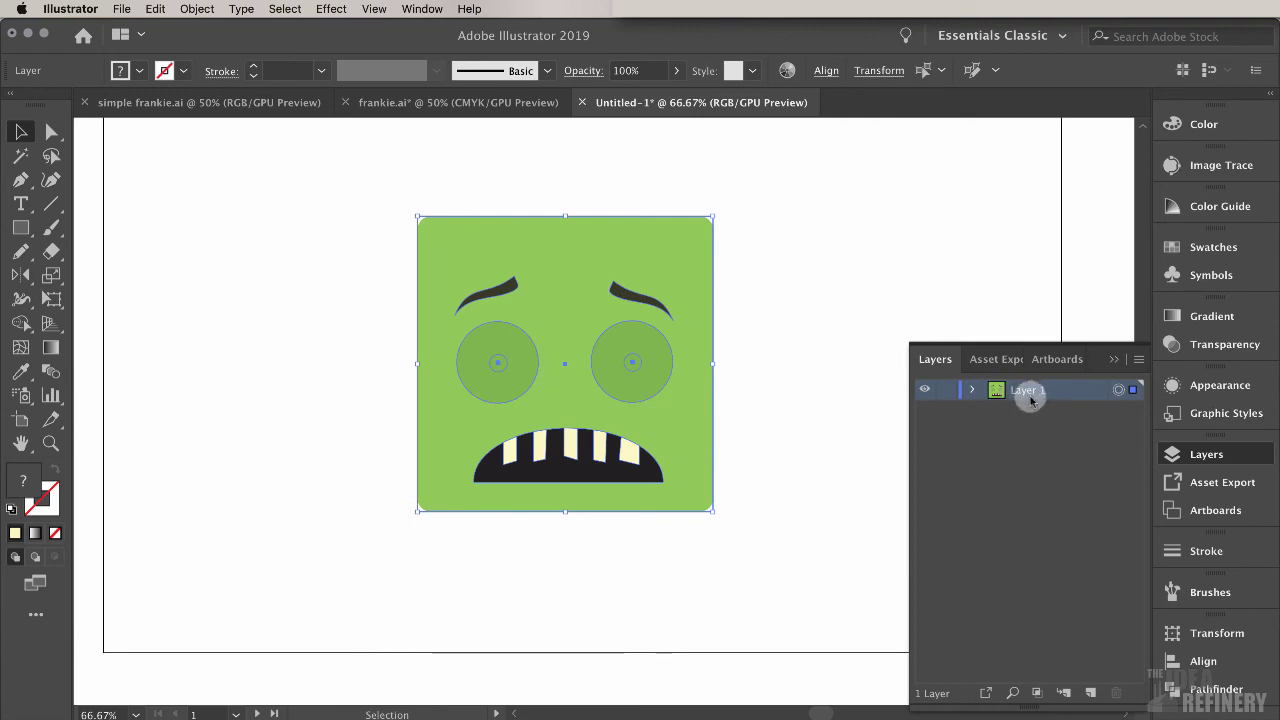
click(1139, 361)
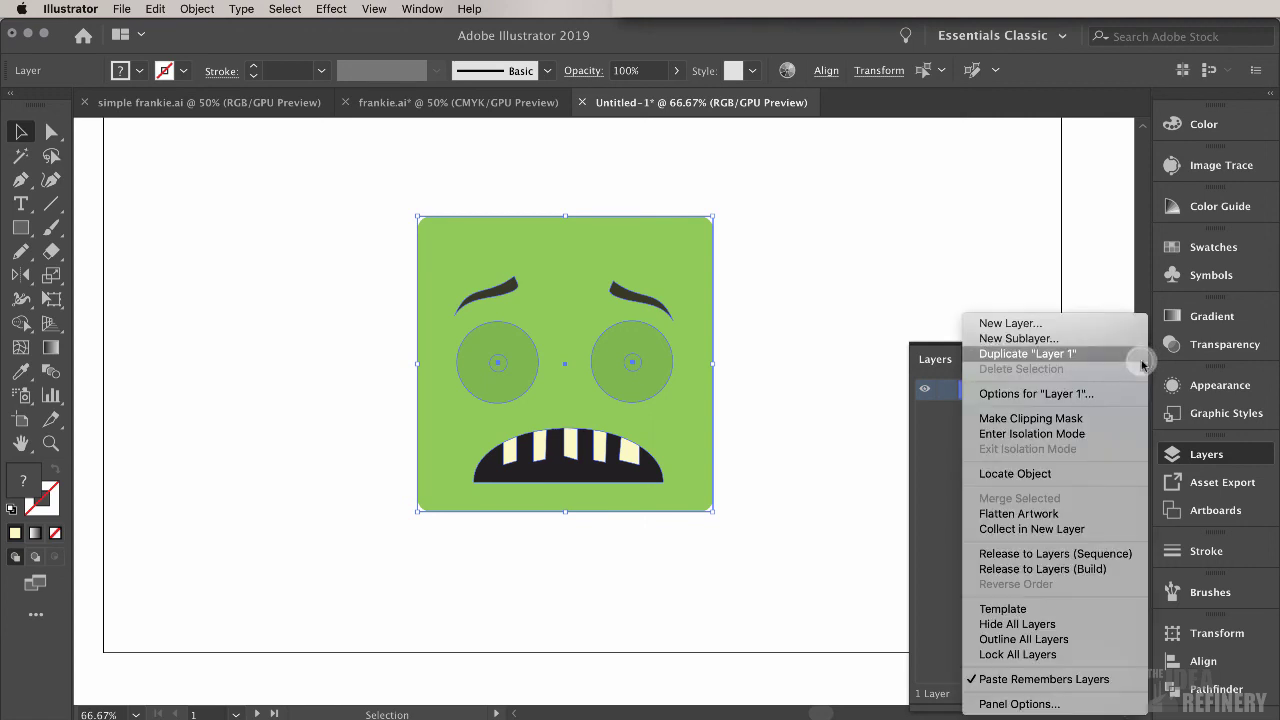
click(1078, 553)
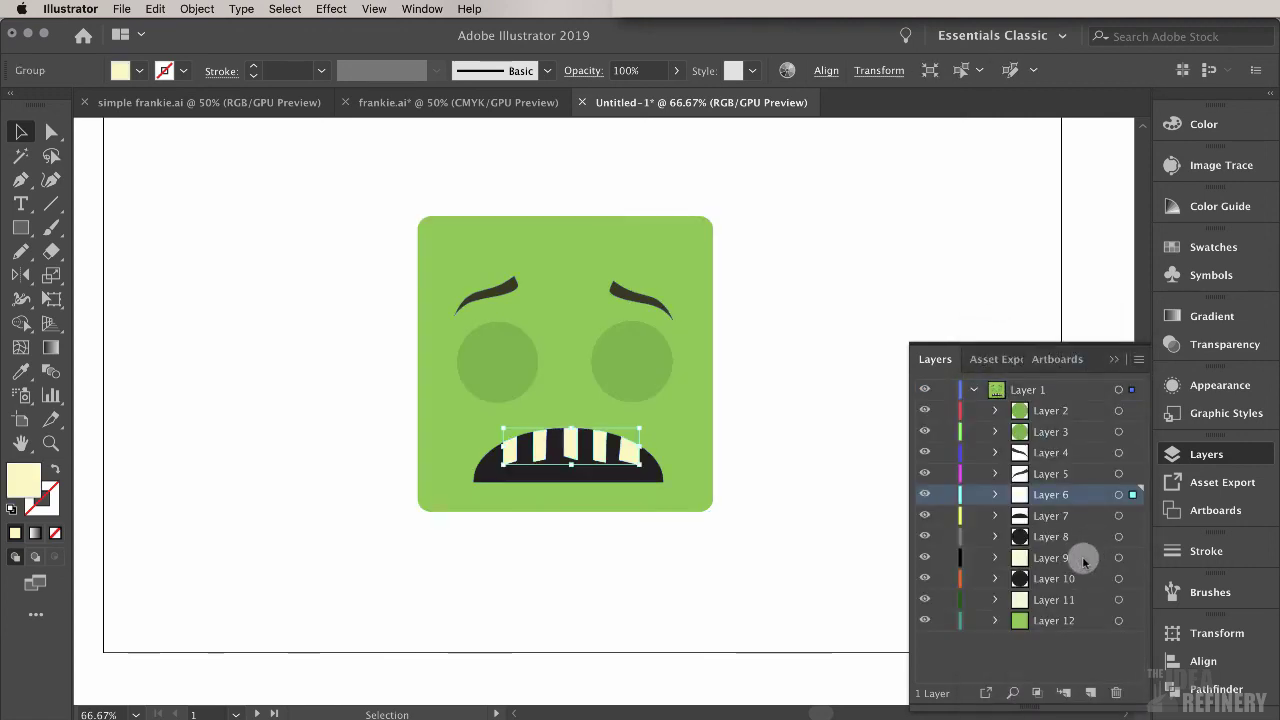
Move the sublayers Layer 2 through Layer 12 out of Layer 1 to the top level above it, and make Layer 2 active
click(1066, 413)
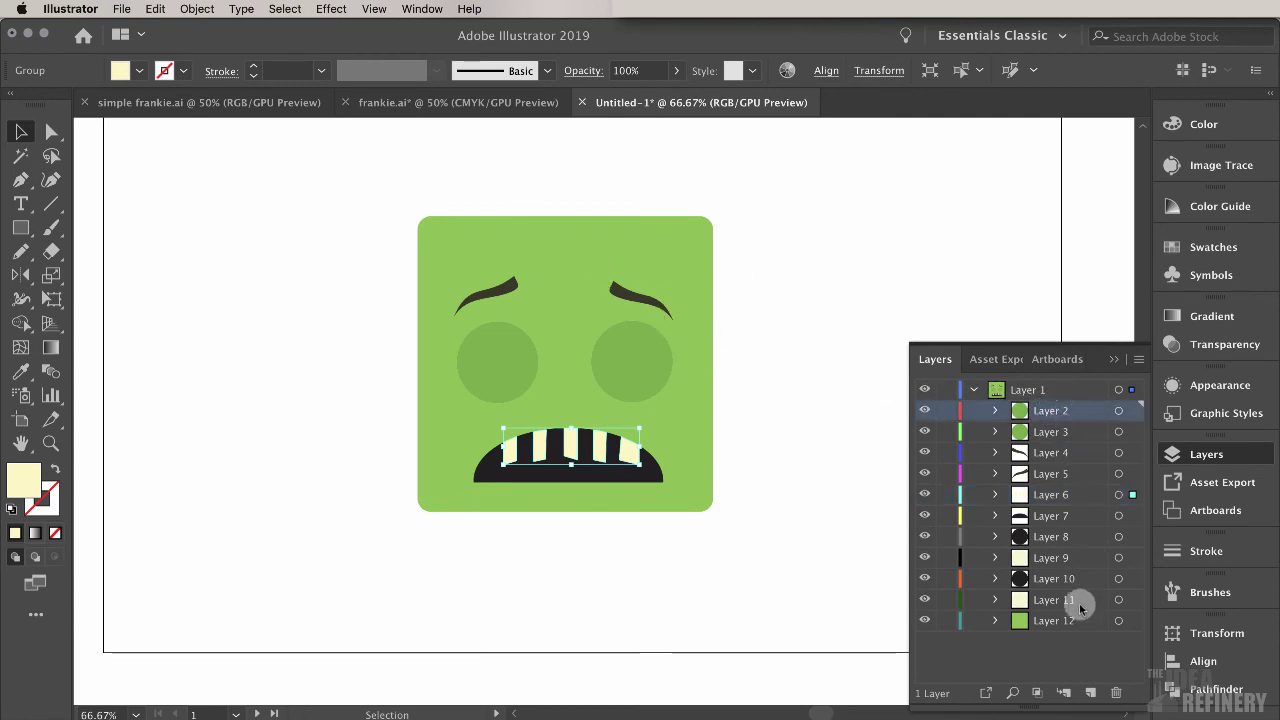
click(972, 389)
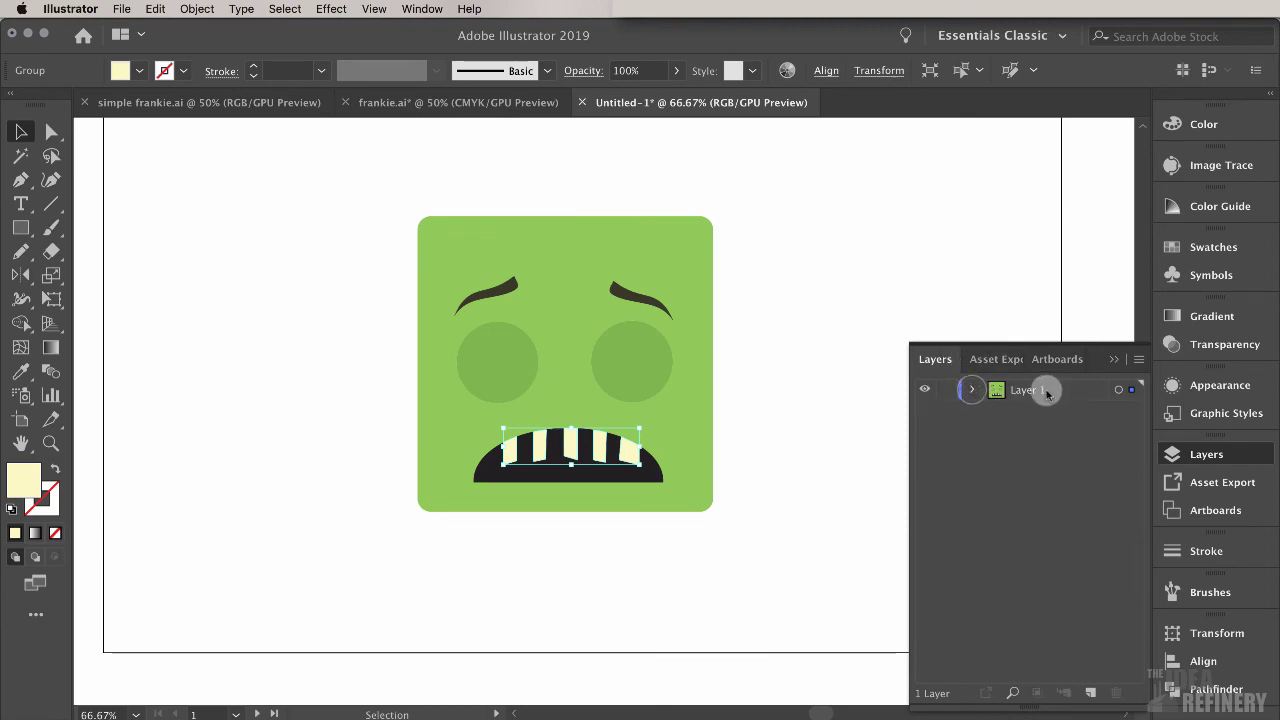
click(972, 390)
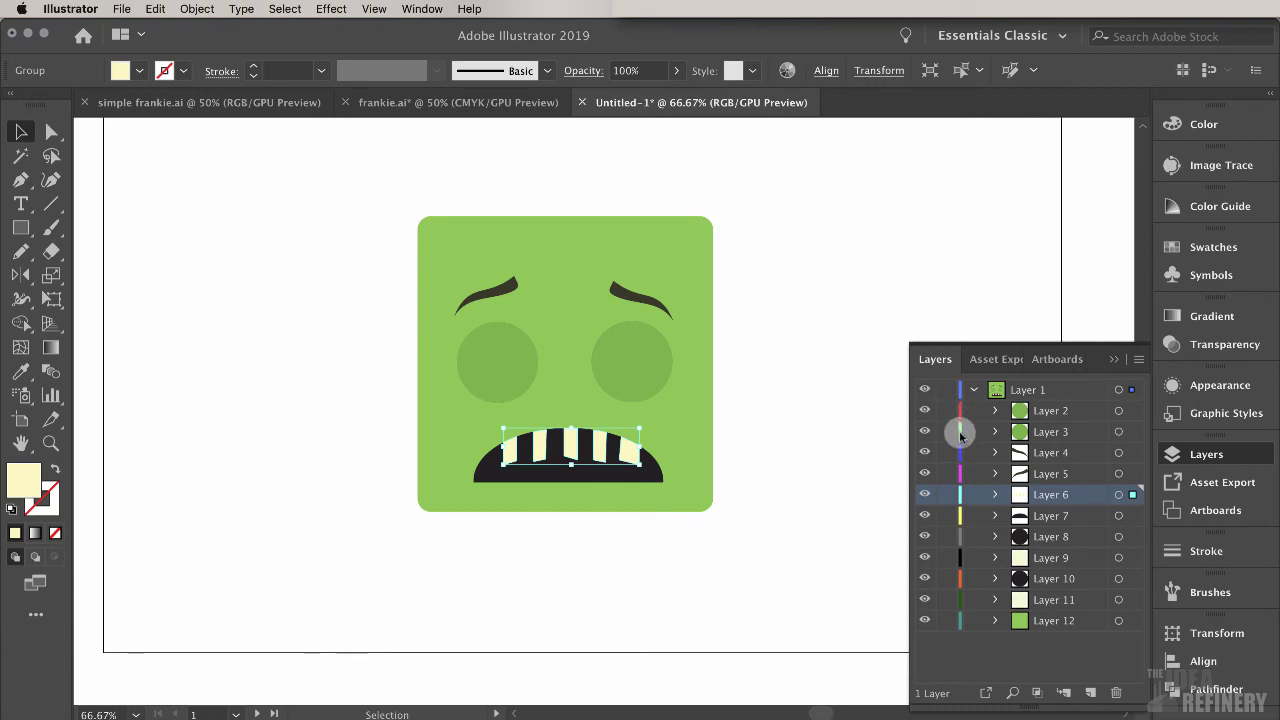
click(1050, 411)
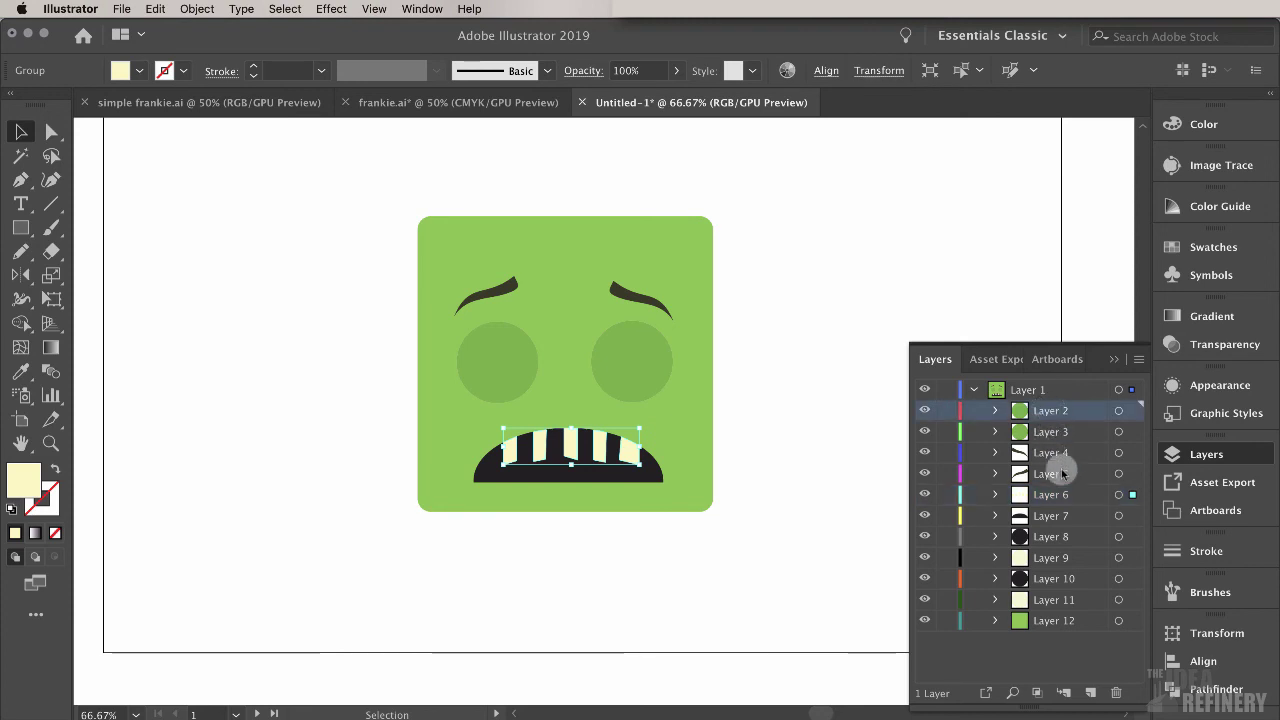
shift+click(1055, 621)
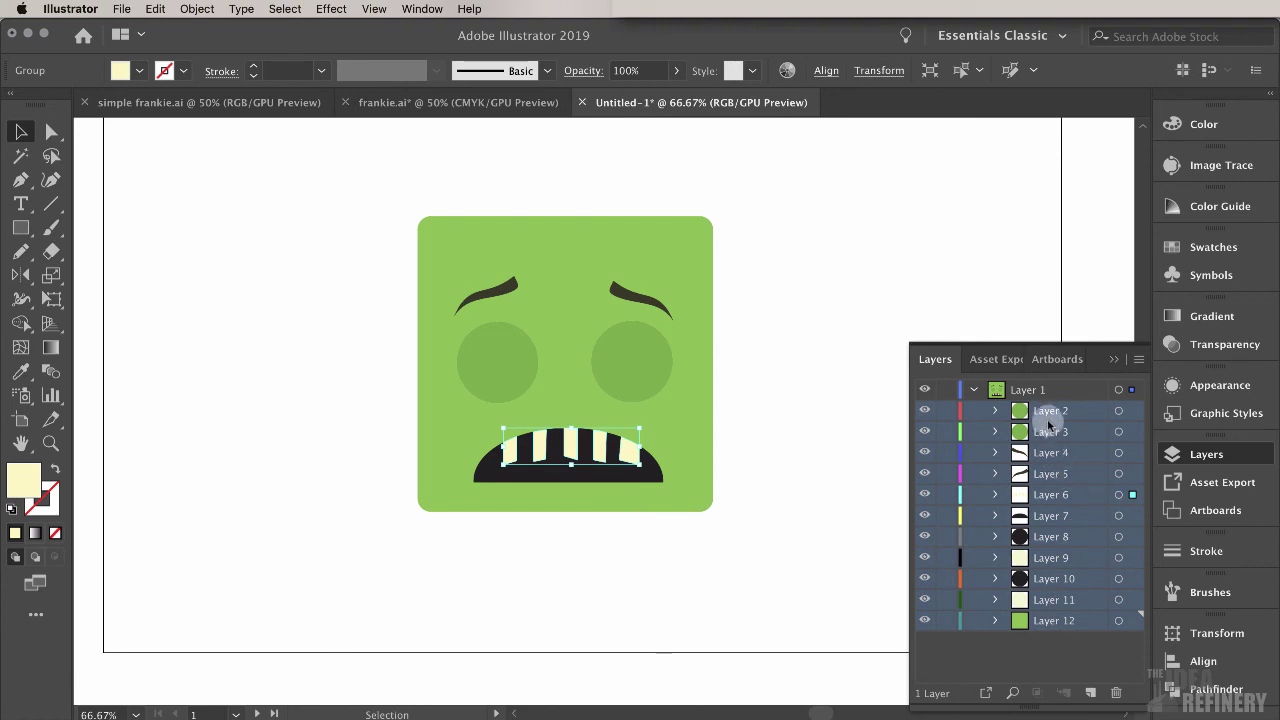
drag(1050, 416, 1037, 384)
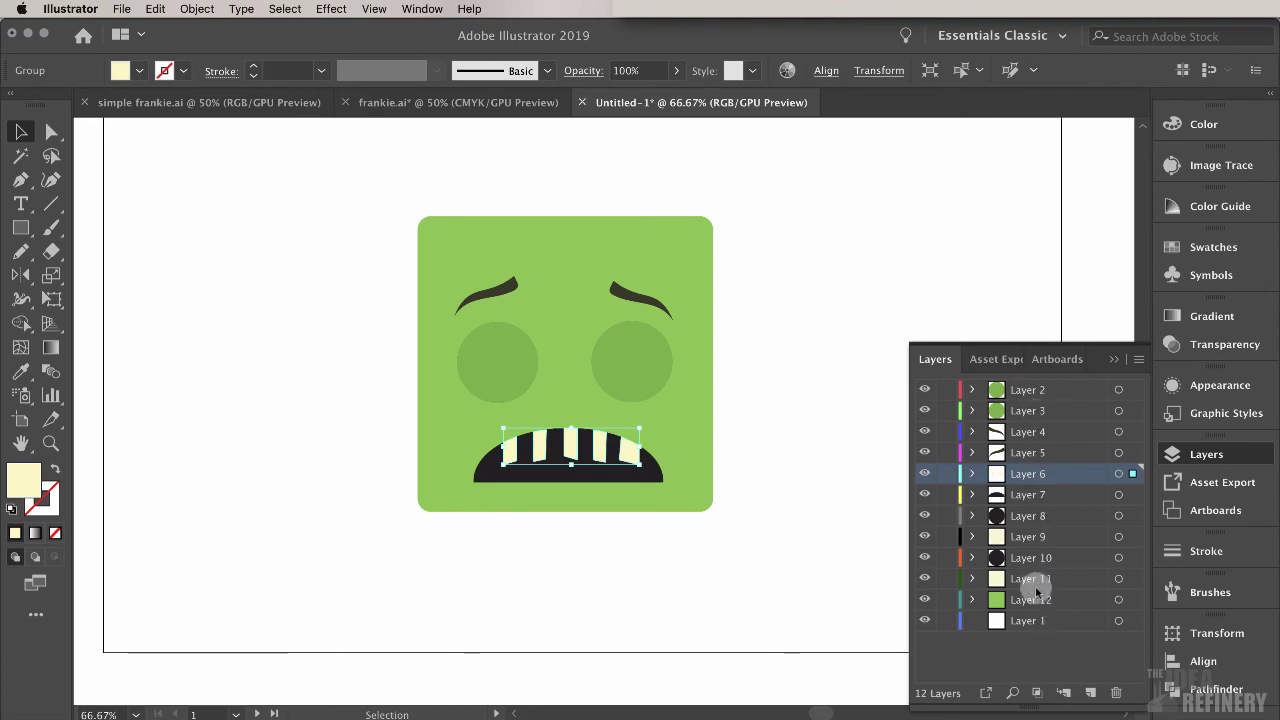
click(1055, 392)
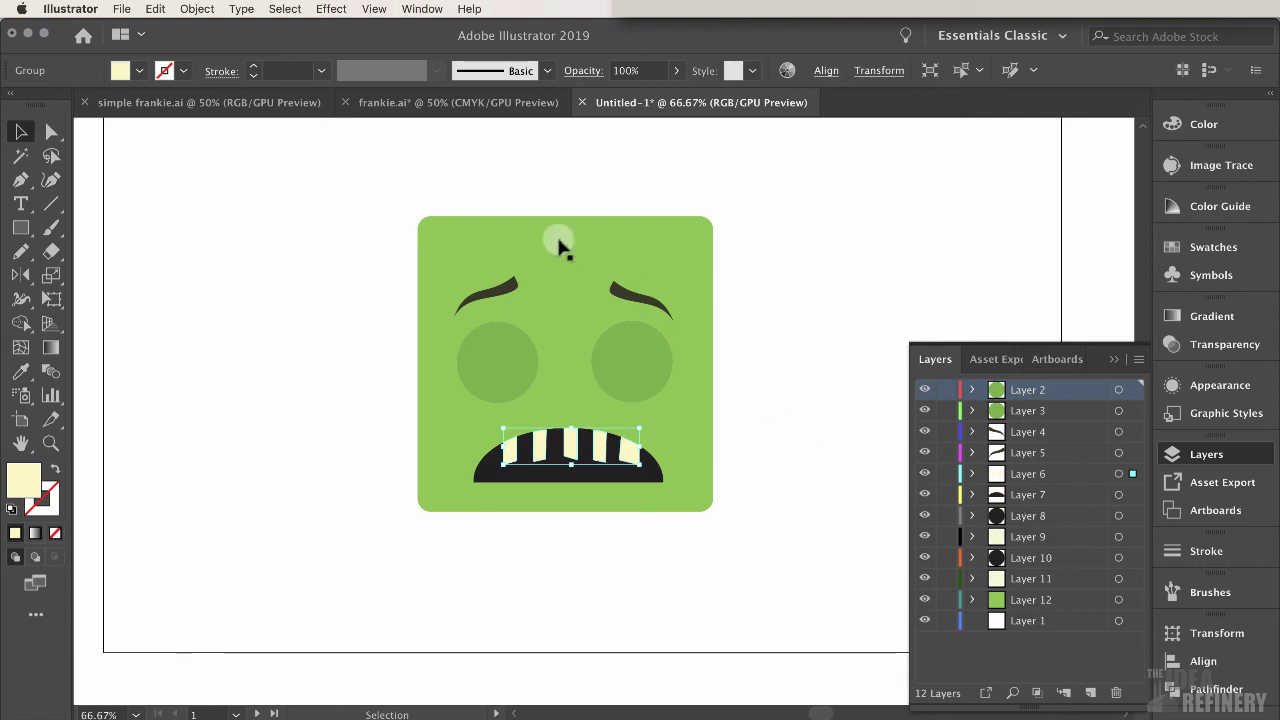
Save the document as "frankie 2.ai" in the Frankie Tutorial folder, in Adobe Illustrator format with version Illustrator CC
click(121, 9)
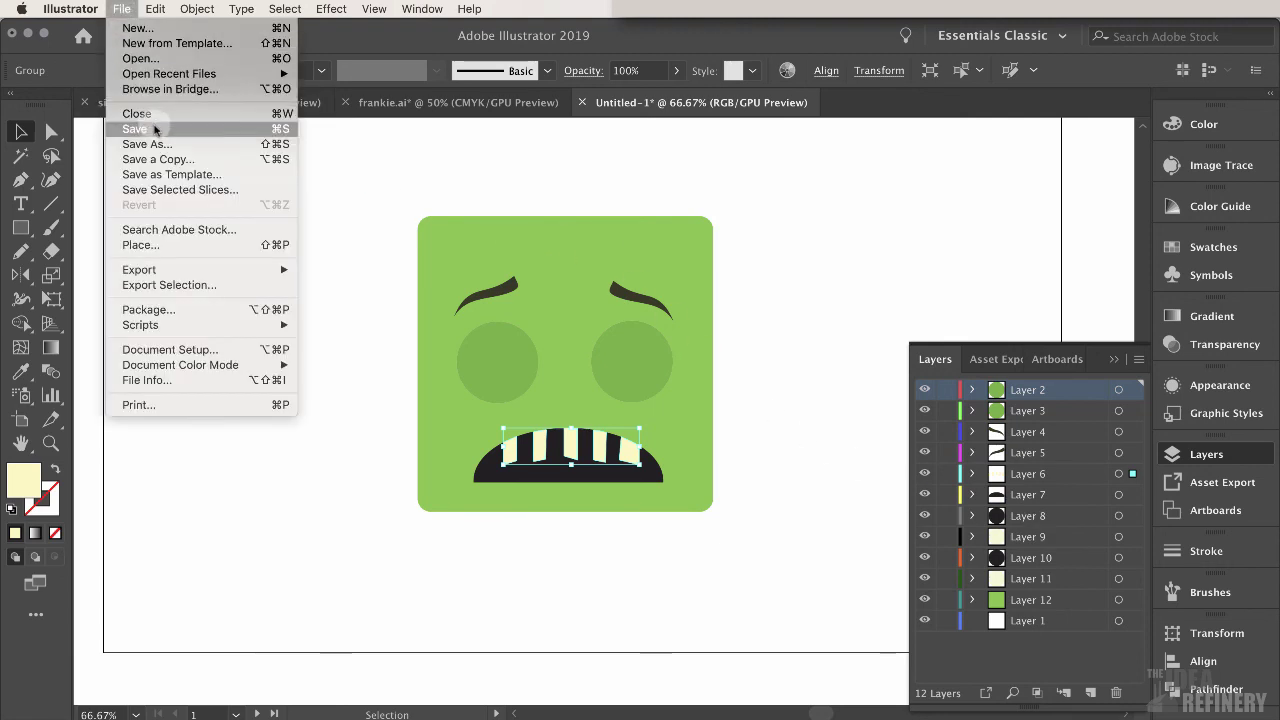
click(155, 130)
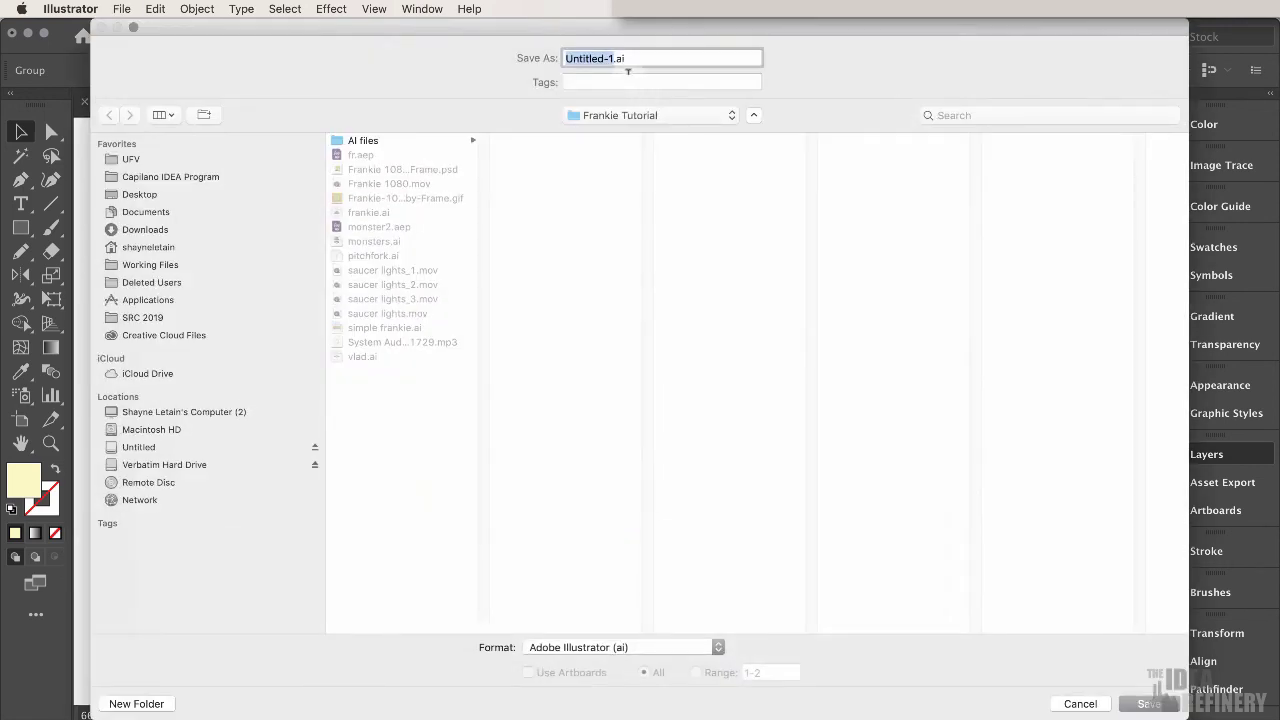
text(frankie 2)
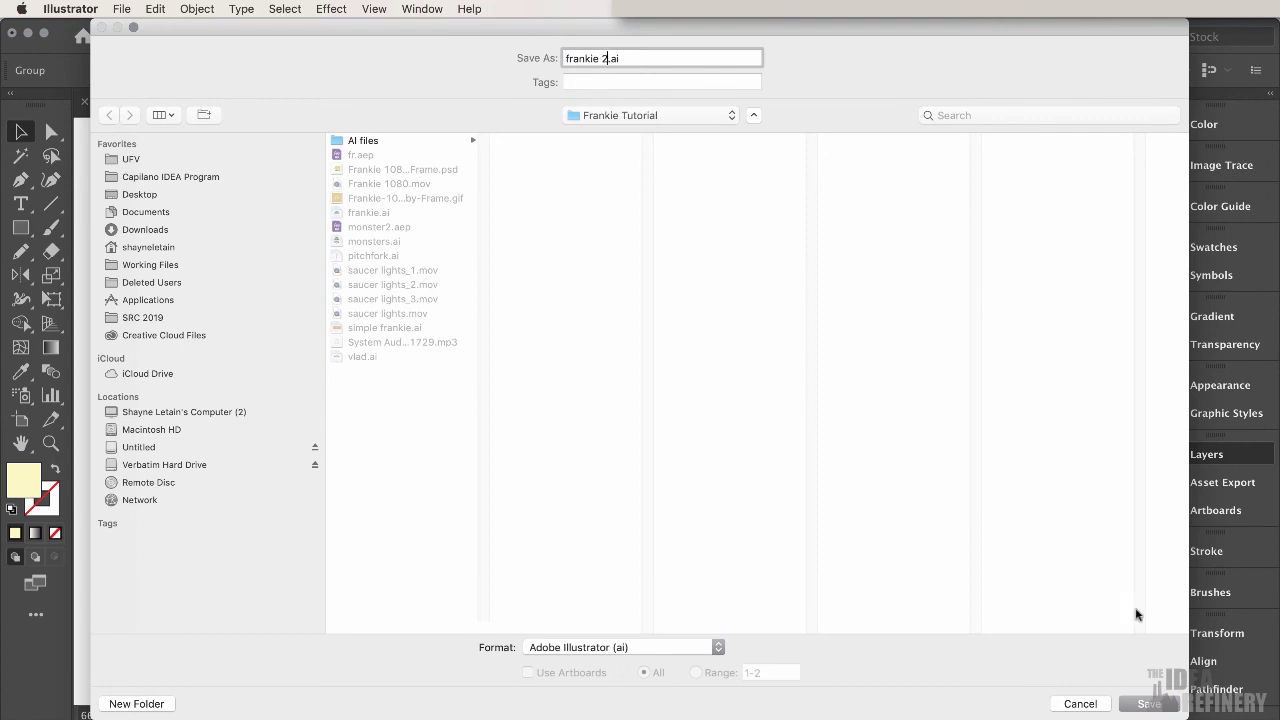
click(712, 678)
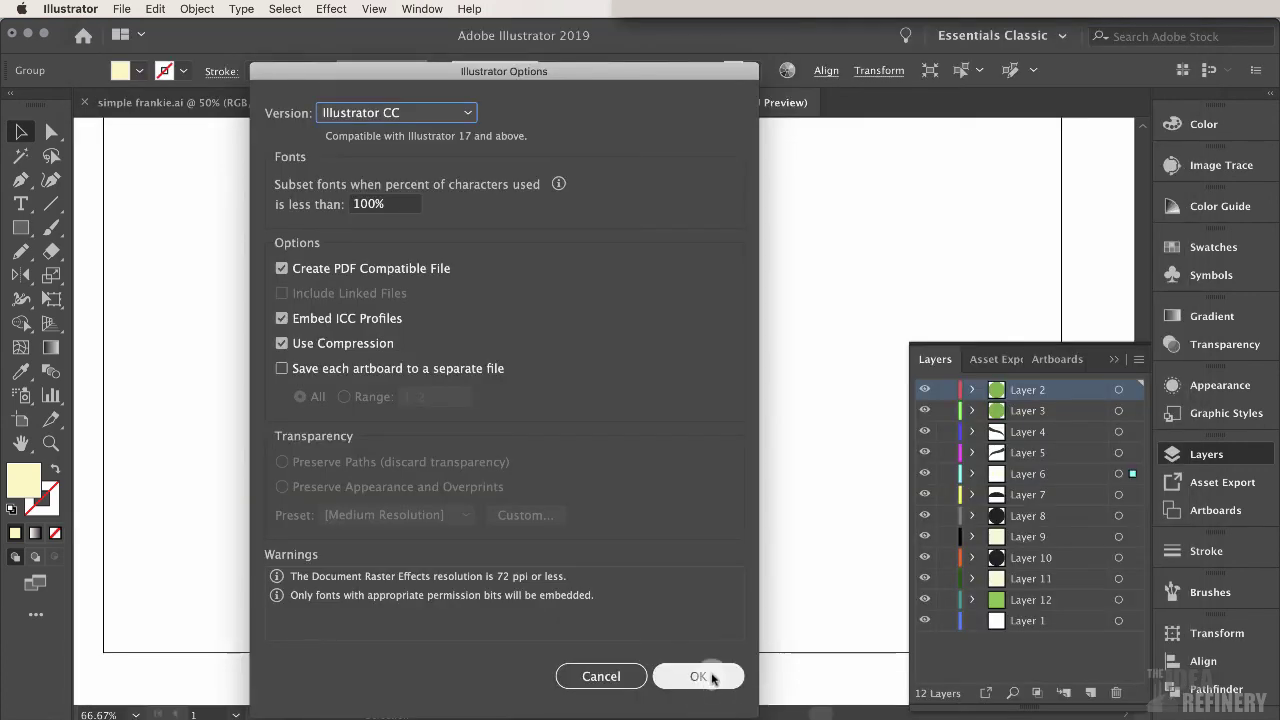